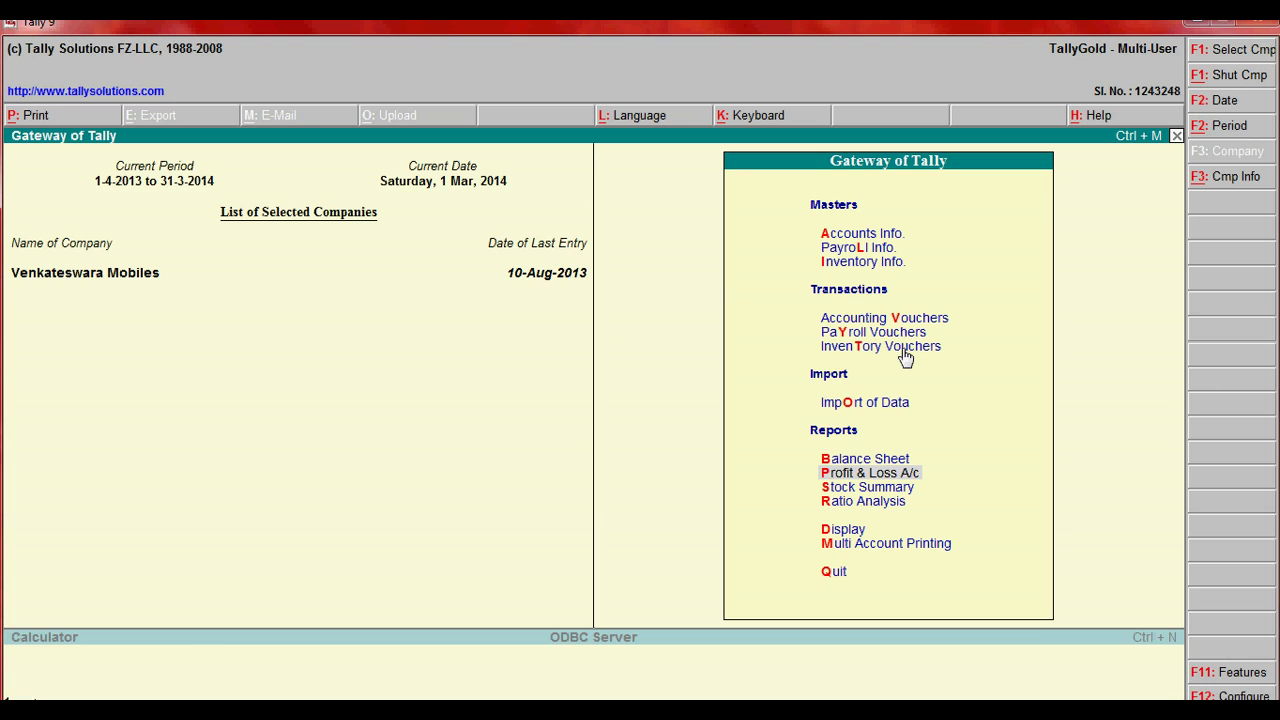
# Step: Start a Purchase Order inventory voucher and set its date to 1-2 (1-Feb-2014)
pyautogui.click(905, 357)
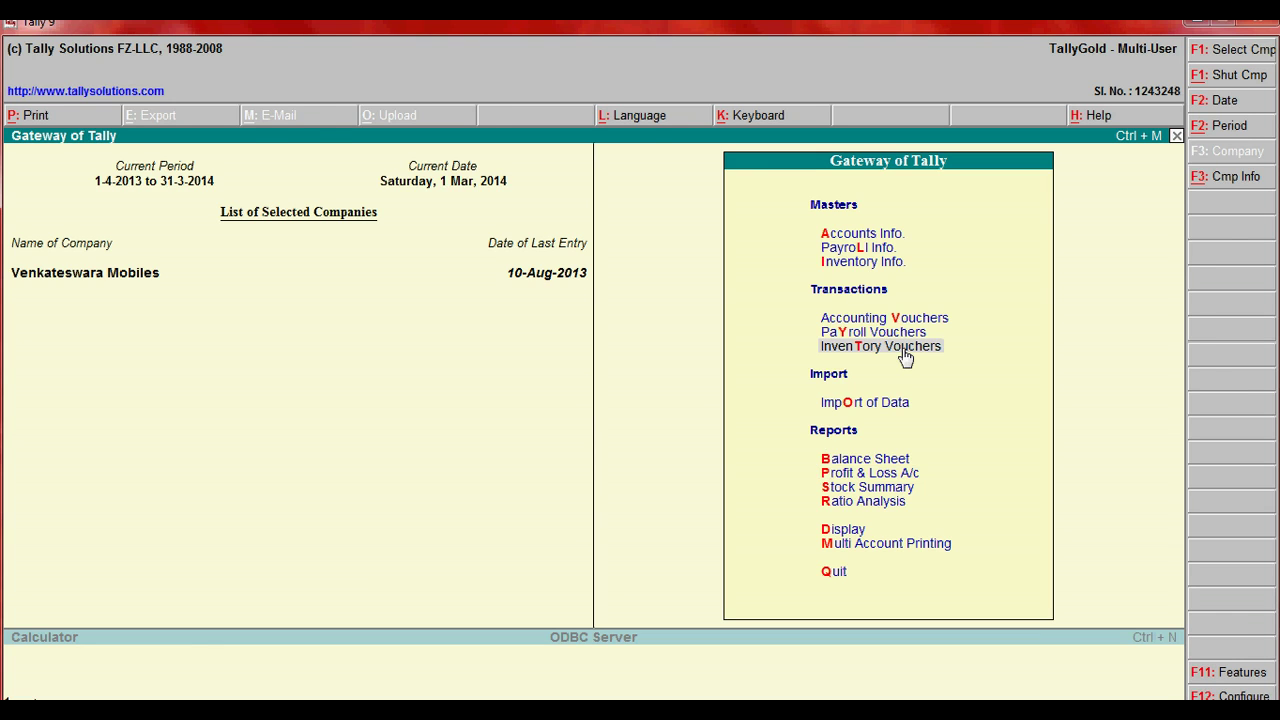
pyautogui.click(903, 350)
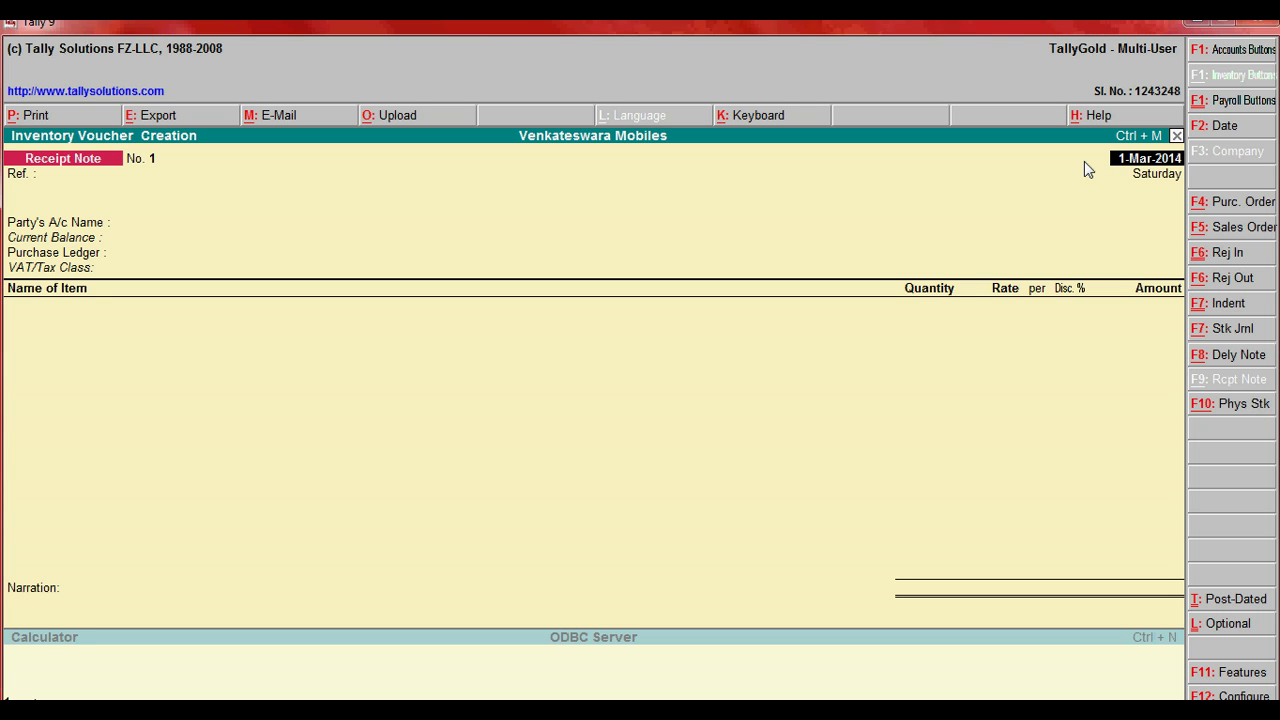
pyautogui.click(1238, 205)
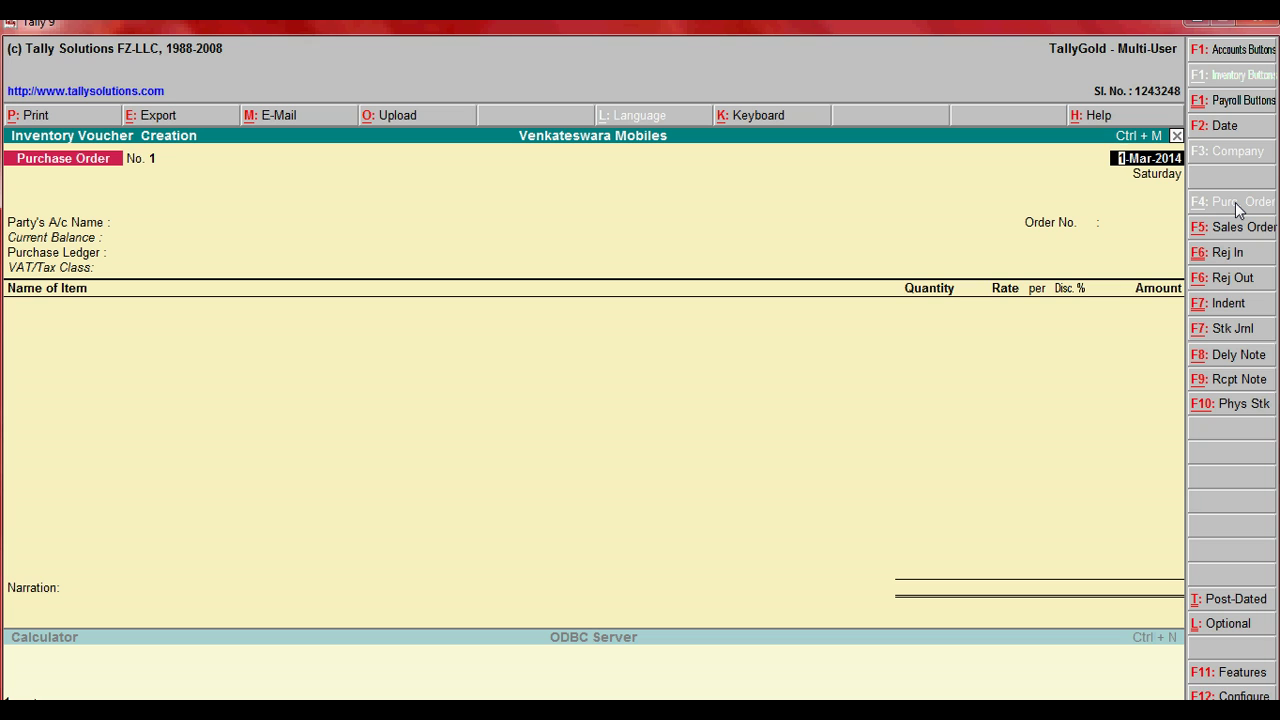
pyautogui.click(1219, 130)
pyautogui.write('1-Feb-2')
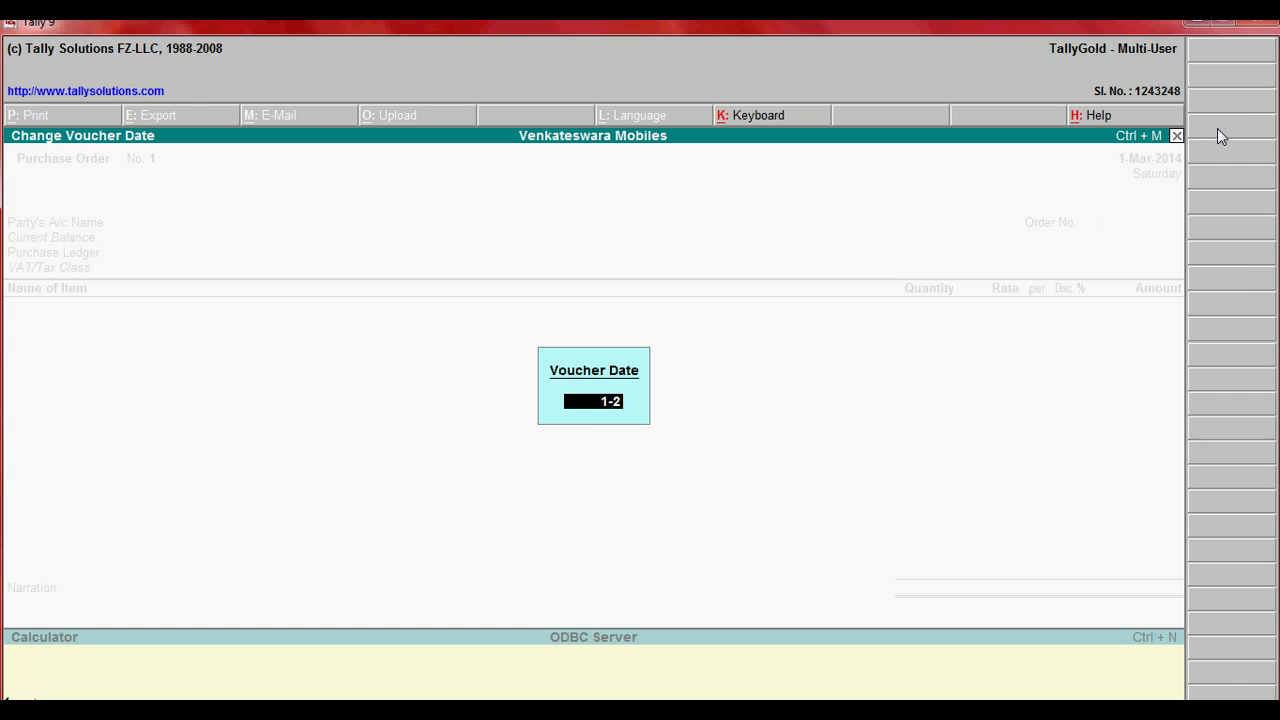
pyautogui.press('Return')
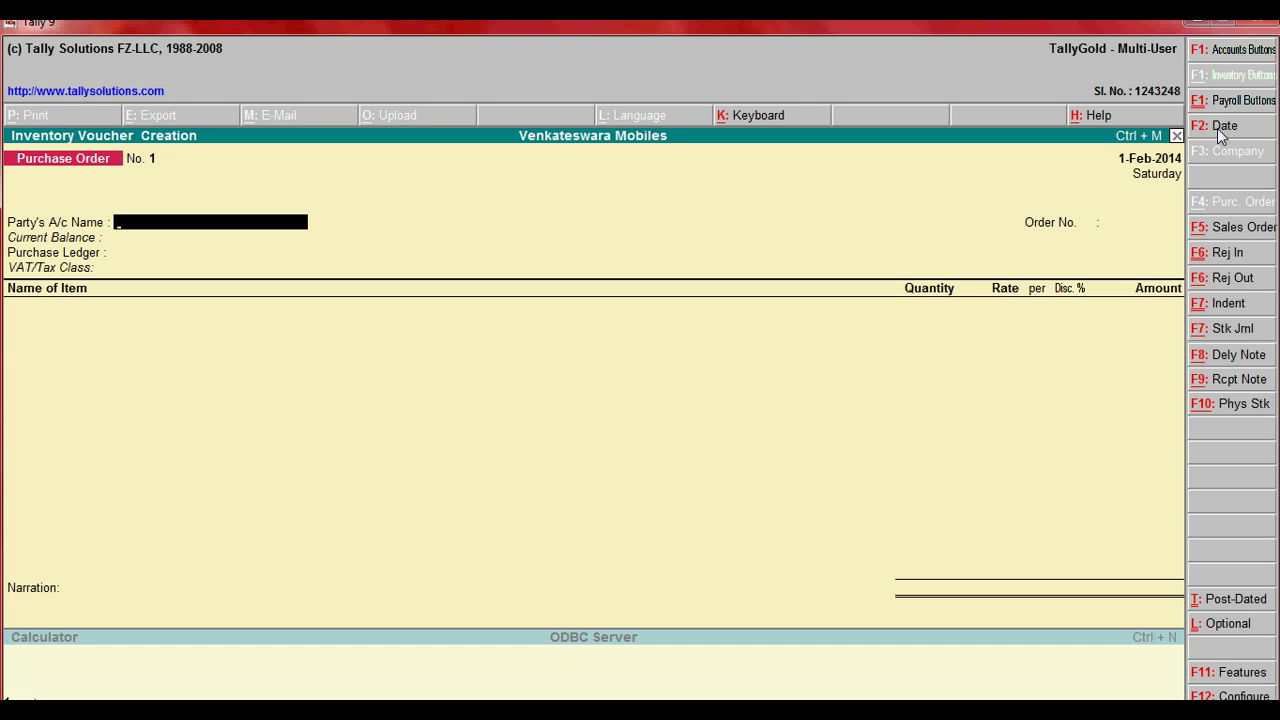
# Step: Choose Sangeetha Mobiles as the party account of the purchase order and accept the default party details
pyautogui.write('San')
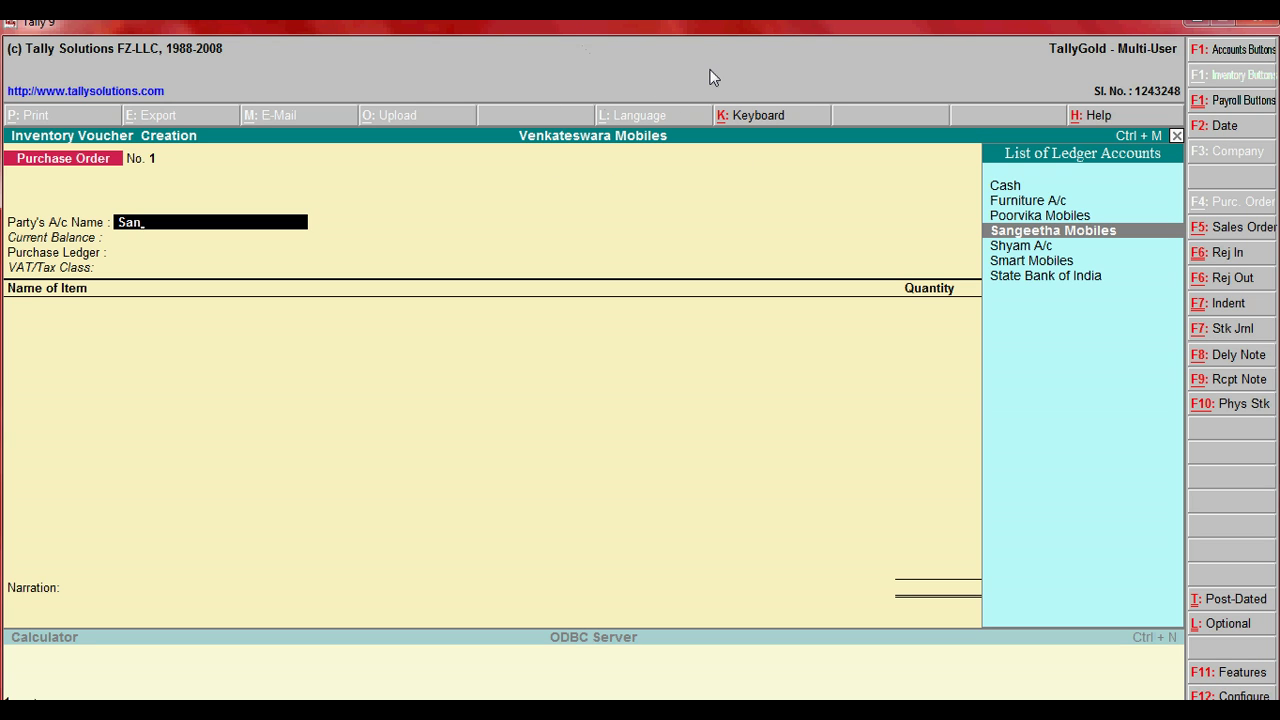
pyautogui.press('Return')
pyautogui.press('Return')
pyautogui.press('Return')
pyautogui.press('Return')
pyautogui.press('Return')
pyautogui.press('Return')
pyautogui.press('Return')
pyautogui.press('Return')
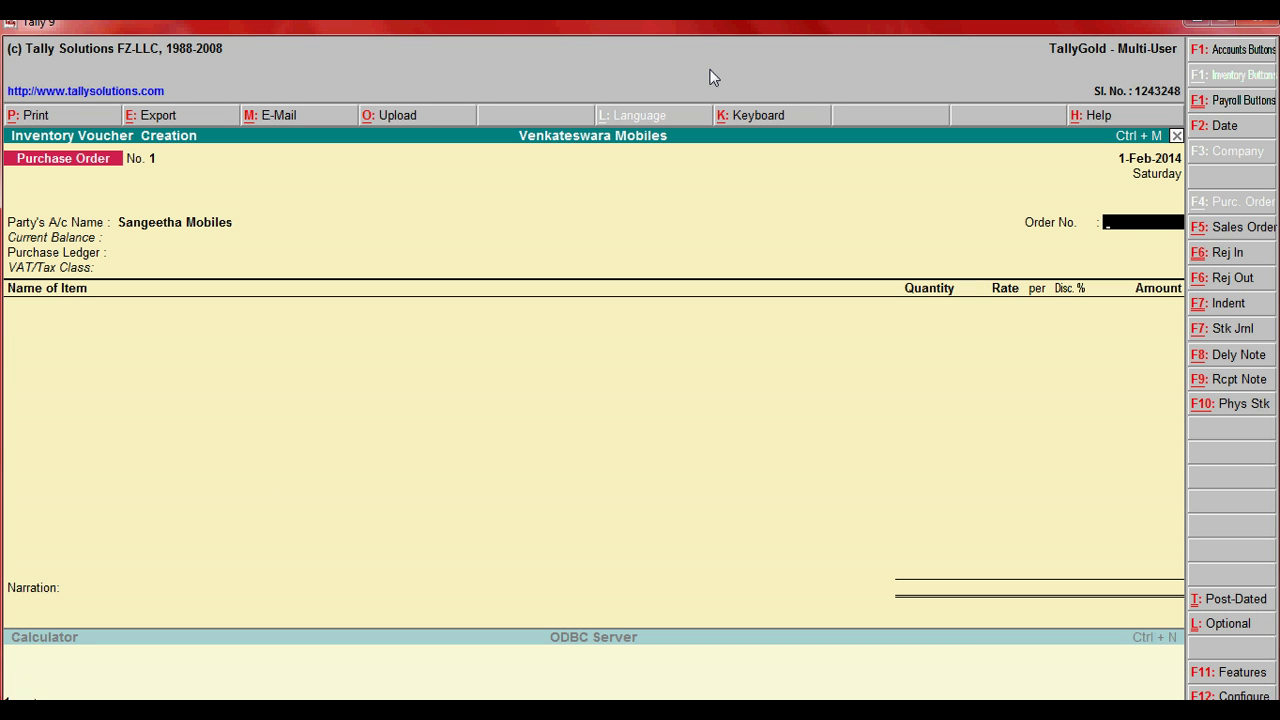
# Step: Enter the order number, with Purchase A/c as purchase ledger and Purchases @ 12.5% as VAT/Tax class
pyautogui.write('001')
pyautogui.press('Return')
pyautogui.press('BackSpace')
pyautogui.press('Return')
pyautogui.press('Return')
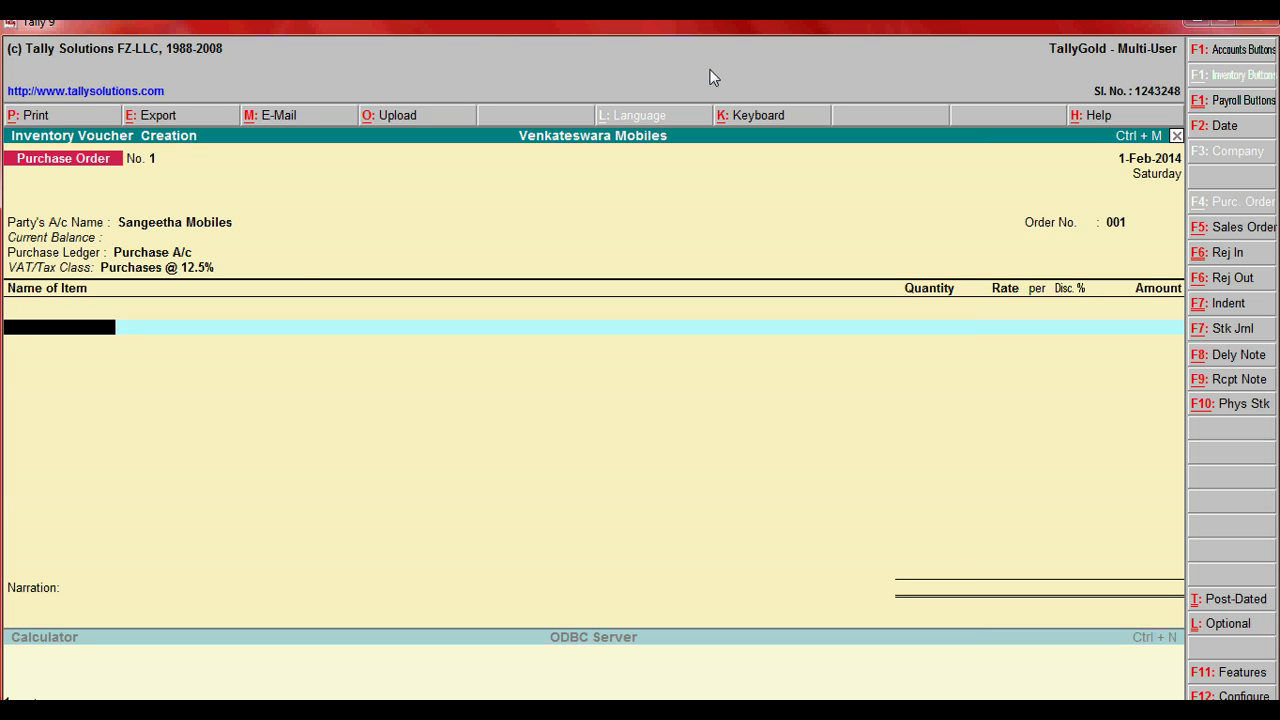
# Step: Add the Mobiles item, due on 1-Feb-2014, with Main Location as godown and Not Applicable as indent number
pyautogui.write('Mo')
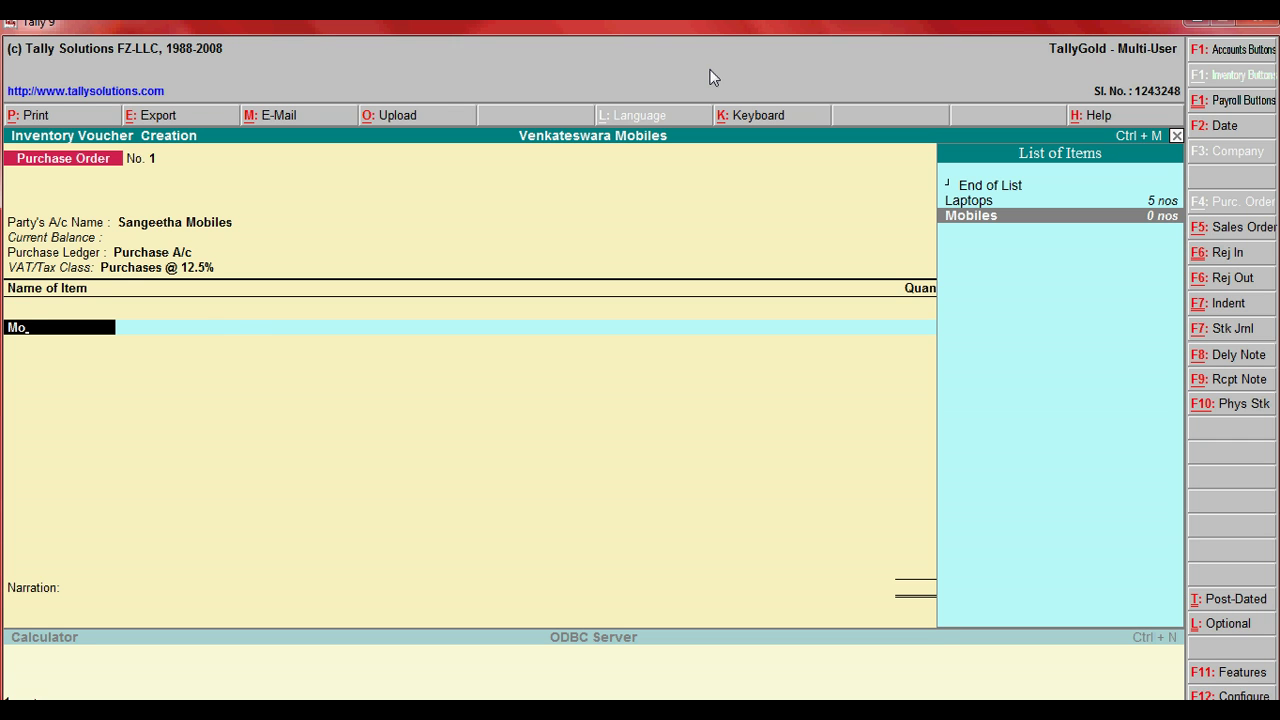
pyautogui.press('Return')
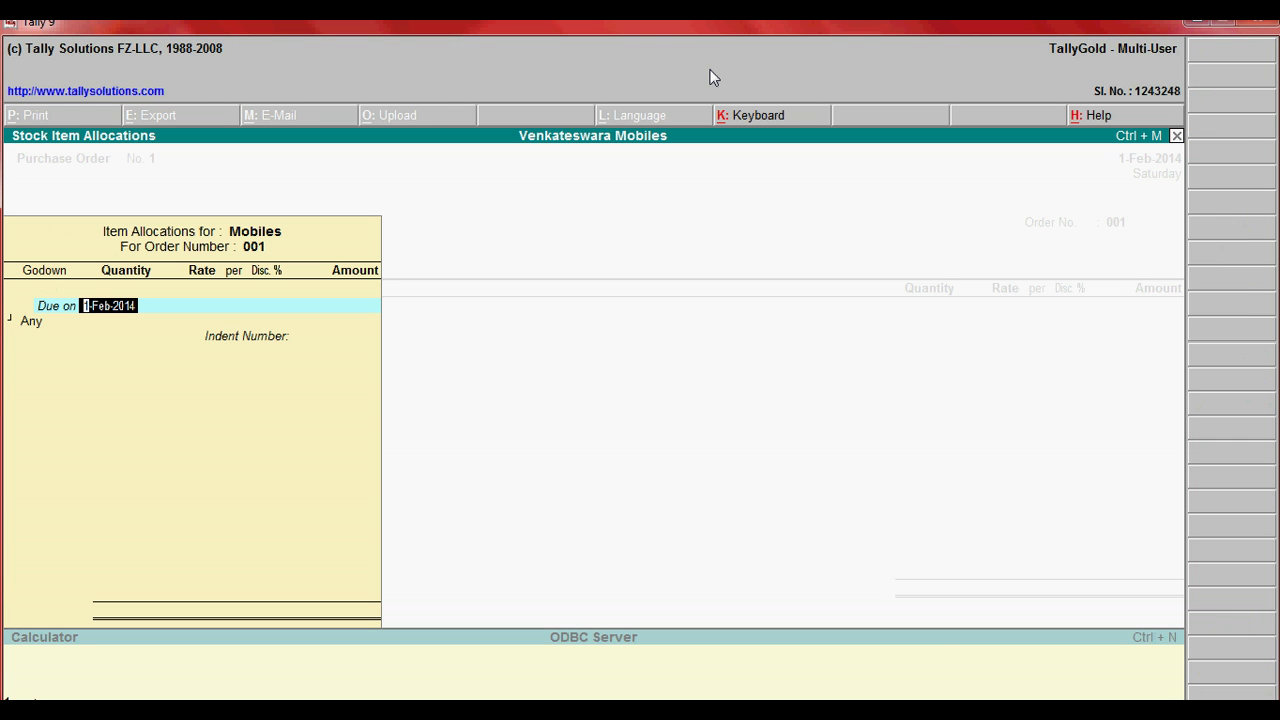
pyautogui.press('Return')
pyautogui.press('space')
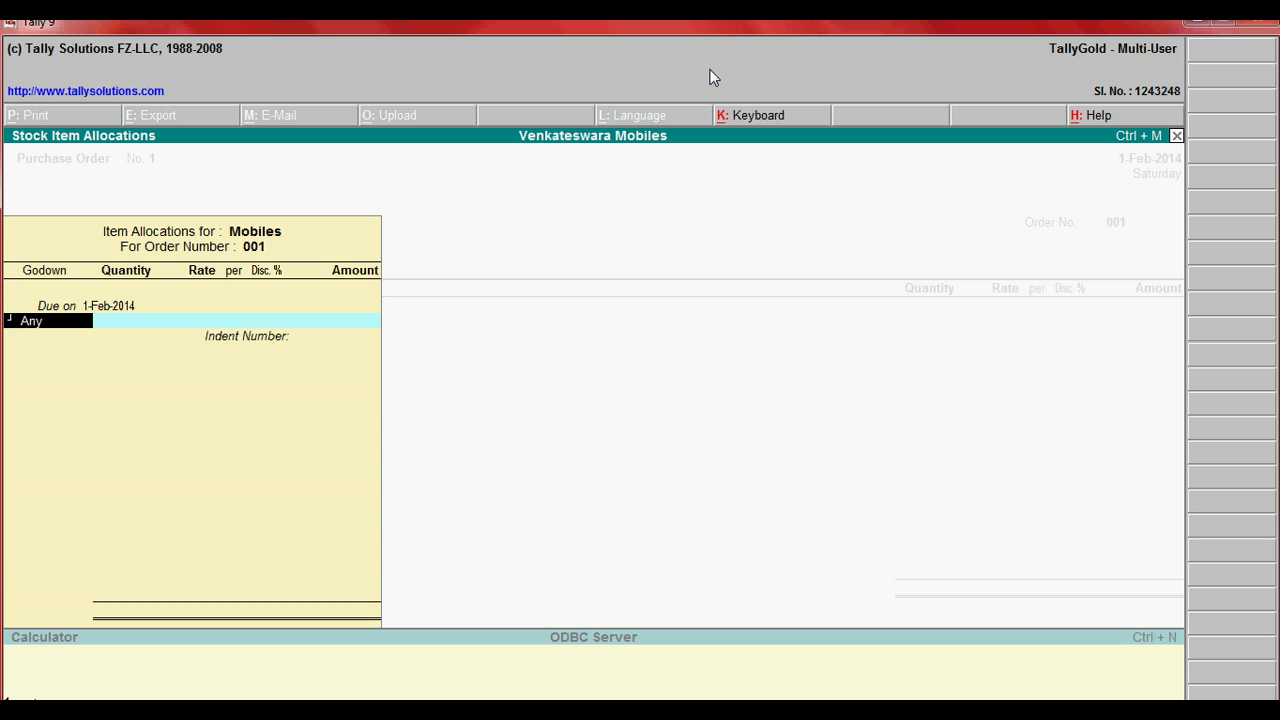
pyautogui.press('Down')
pyautogui.press('Return')
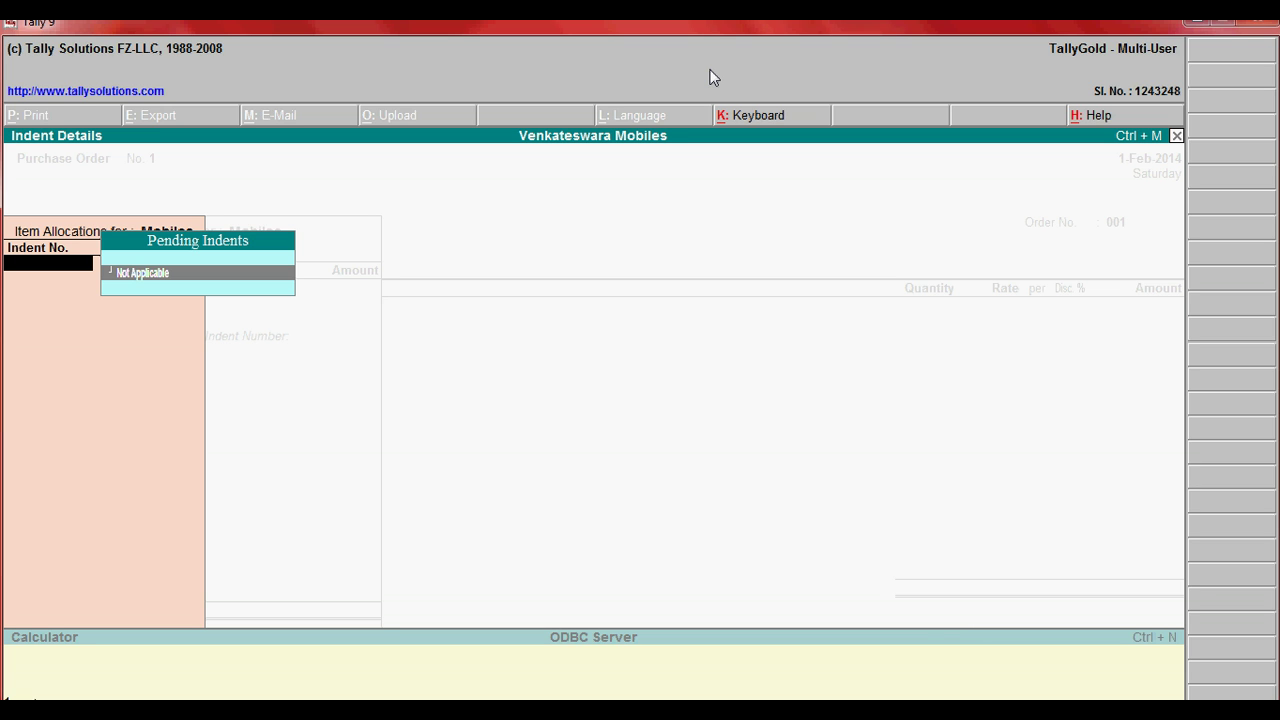
pyautogui.press('Return')
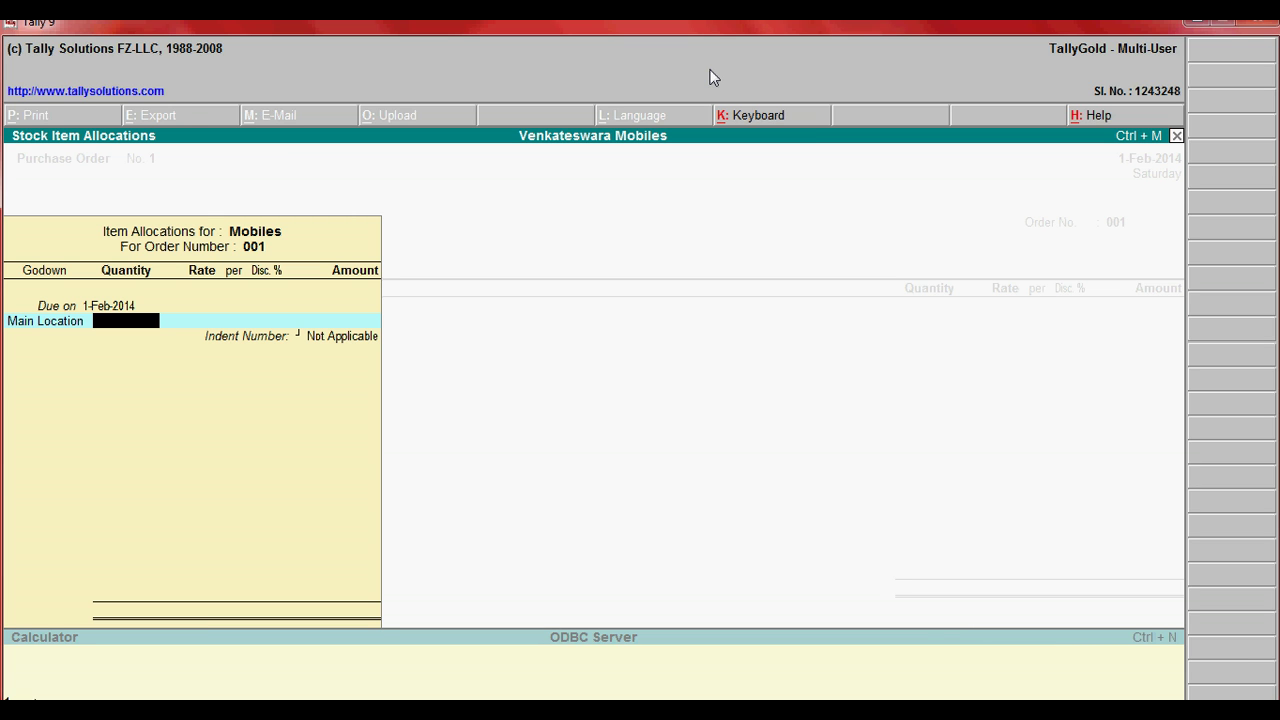
# Step: Set the Mobiles allocation to 15 nos at a rate of 5,000 and finish the item allocation
pyautogui.write('15')
pyautogui.press('Return')
pyautogui.press('Return')
pyautogui.press('Return')
pyautogui.press('Return')
pyautogui.press('Return')
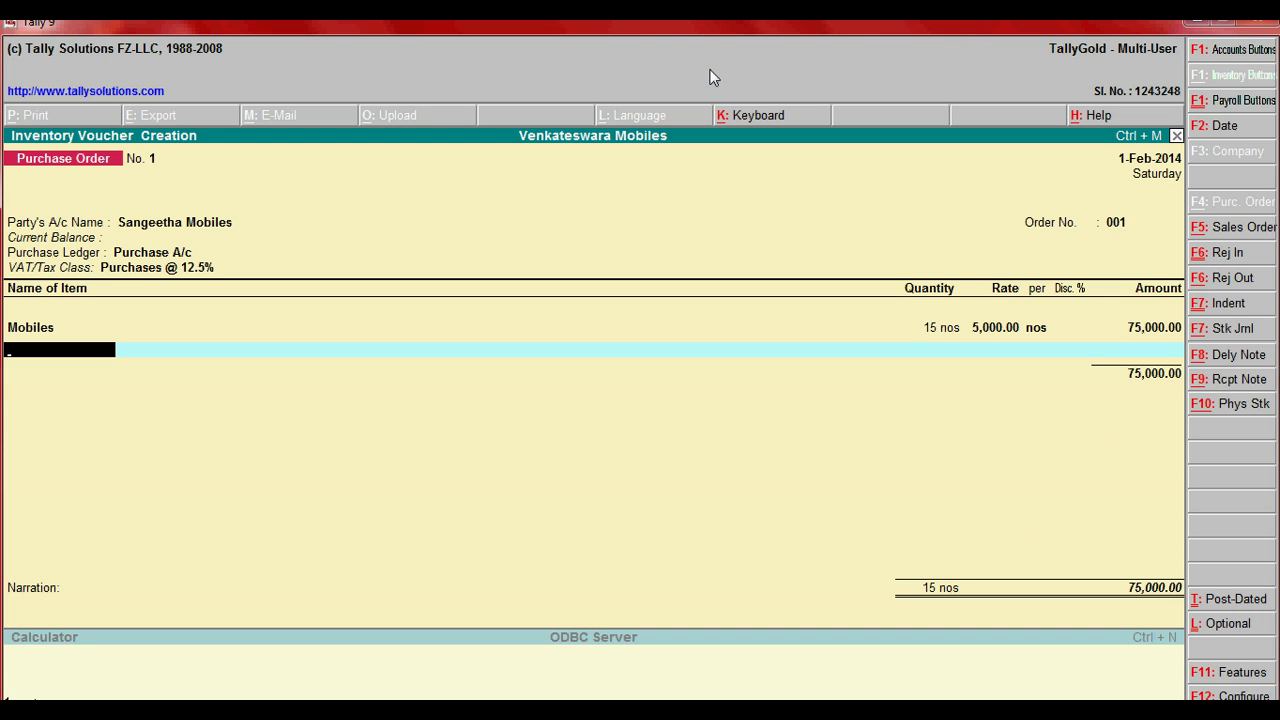
# Step: Add the Input Vat 12.5% ledger to the purchase order and save the voucher without a narration
pyautogui.press('Return')
pyautogui.write('Inp')
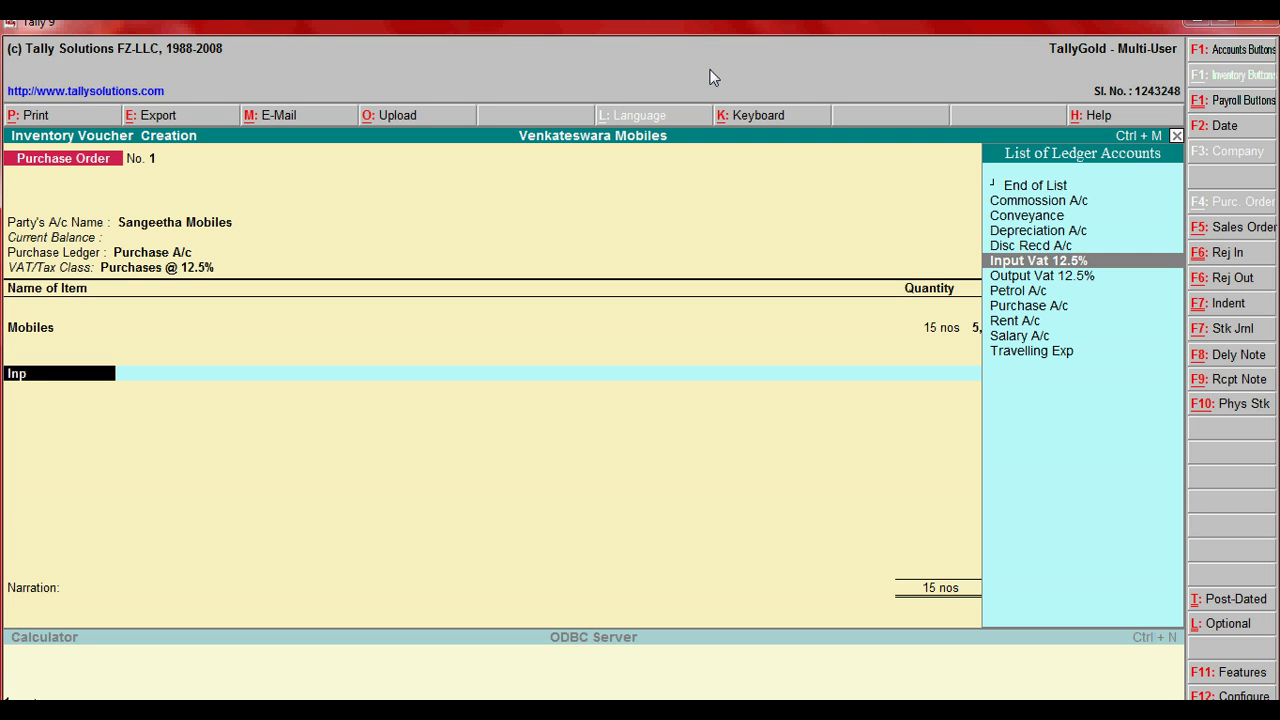
pyautogui.press('Return')
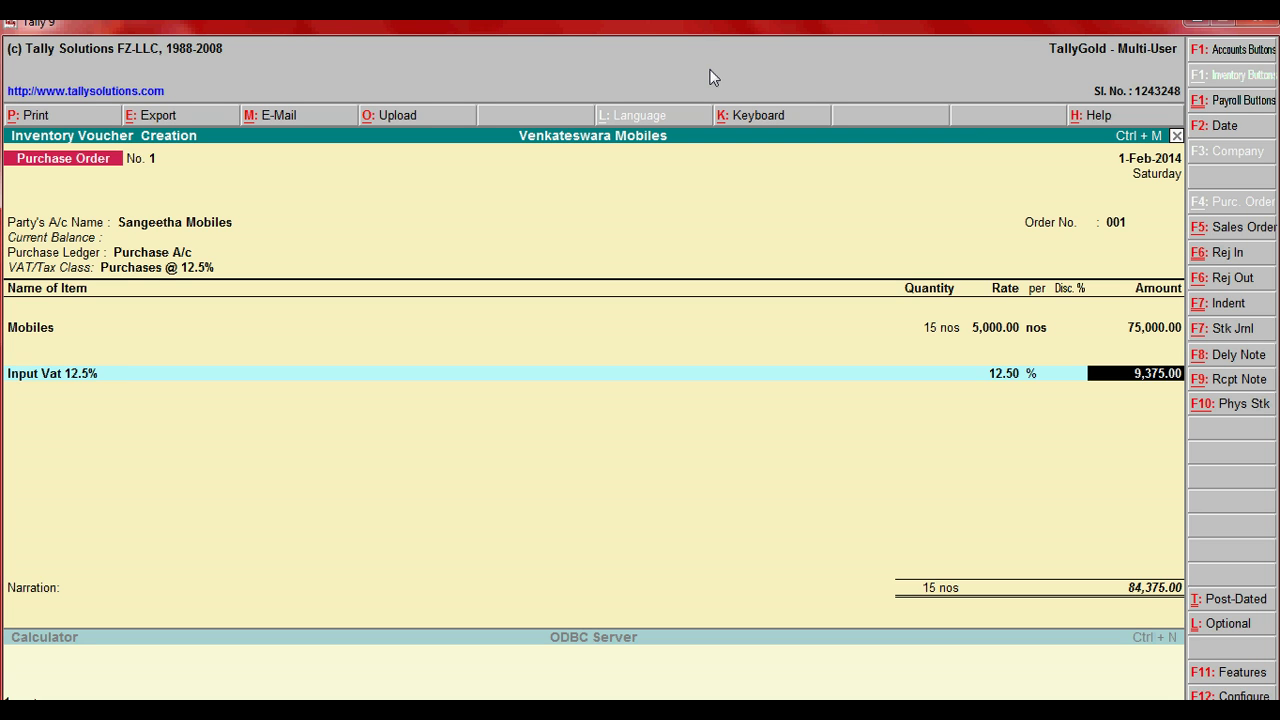
pyautogui.press('Return')
pyautogui.press('Return')
pyautogui.press('Return')
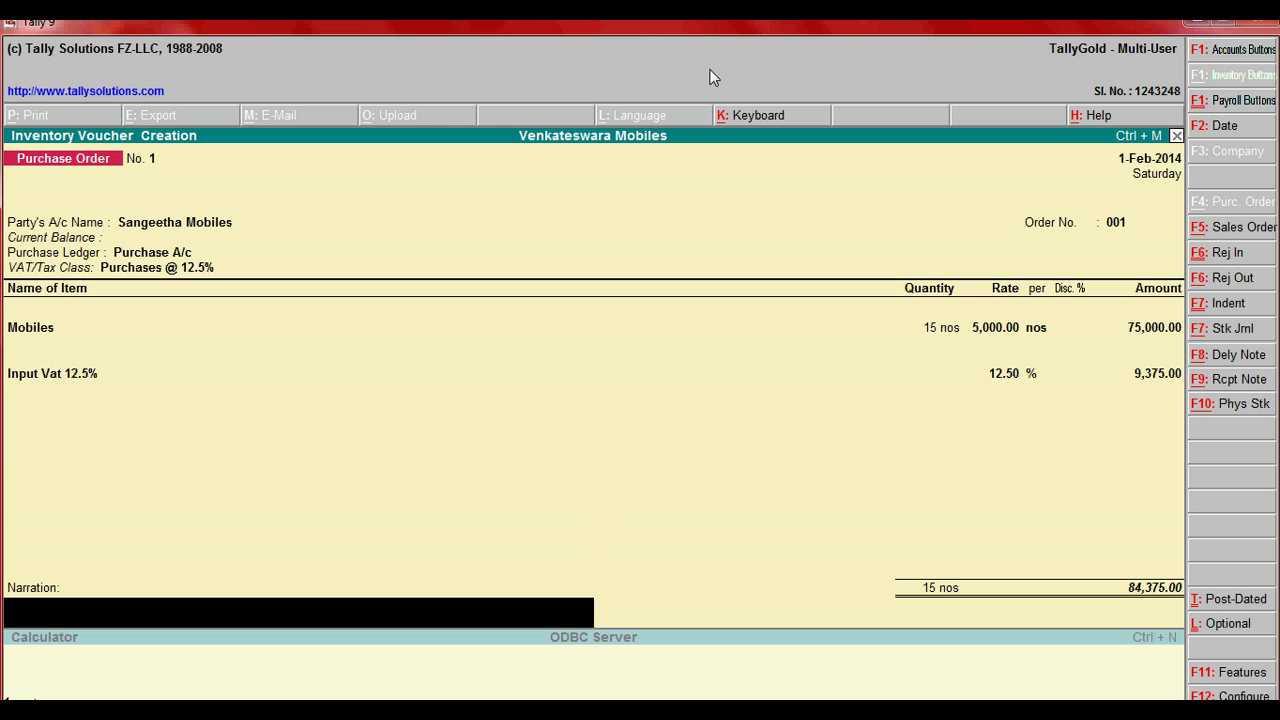
pyautogui.press('Return')
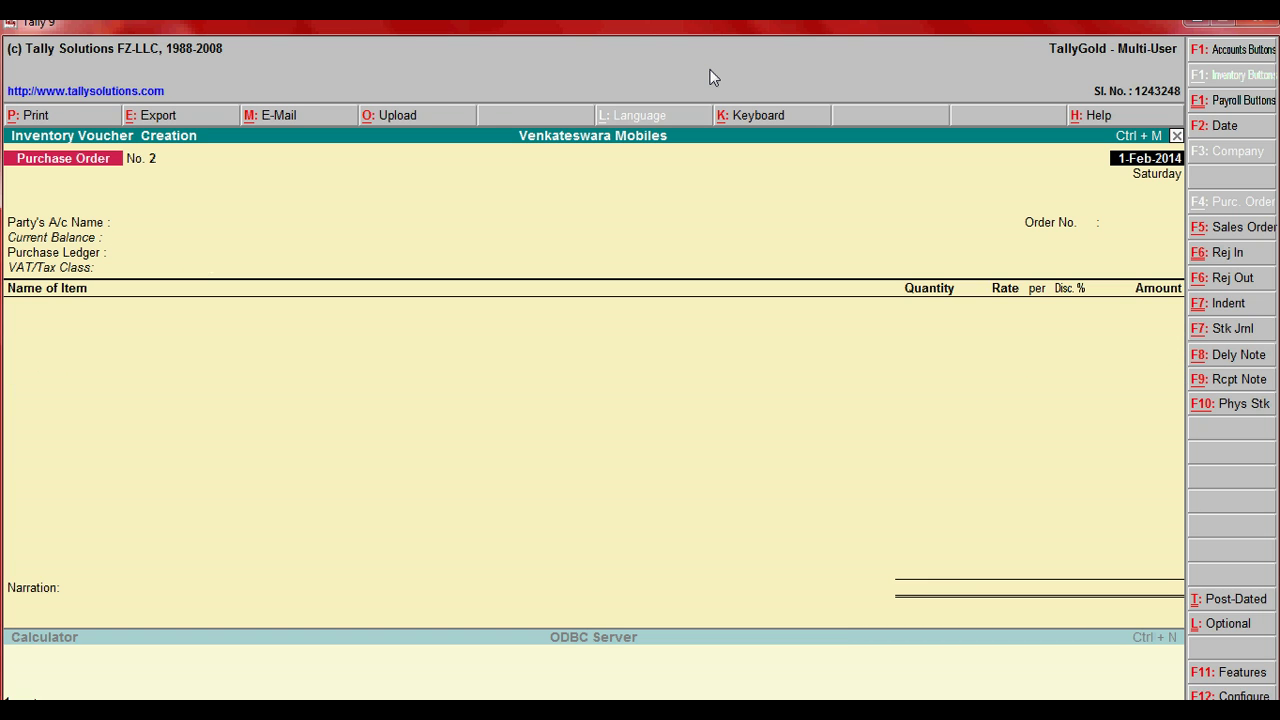
# Step: Set the voucher date to 2-2-2014 and switch to a Receipt Note voucher
pyautogui.click(1204, 126)
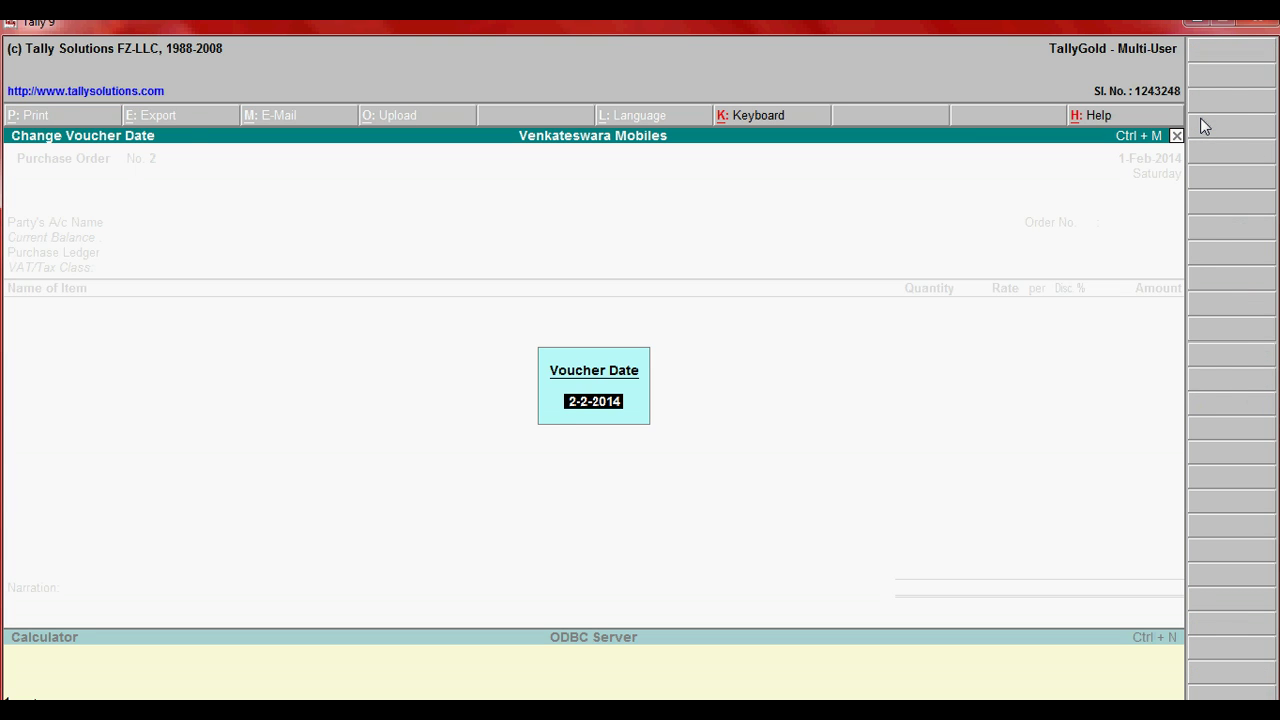
pyautogui.press('Return')
pyautogui.press('Return')
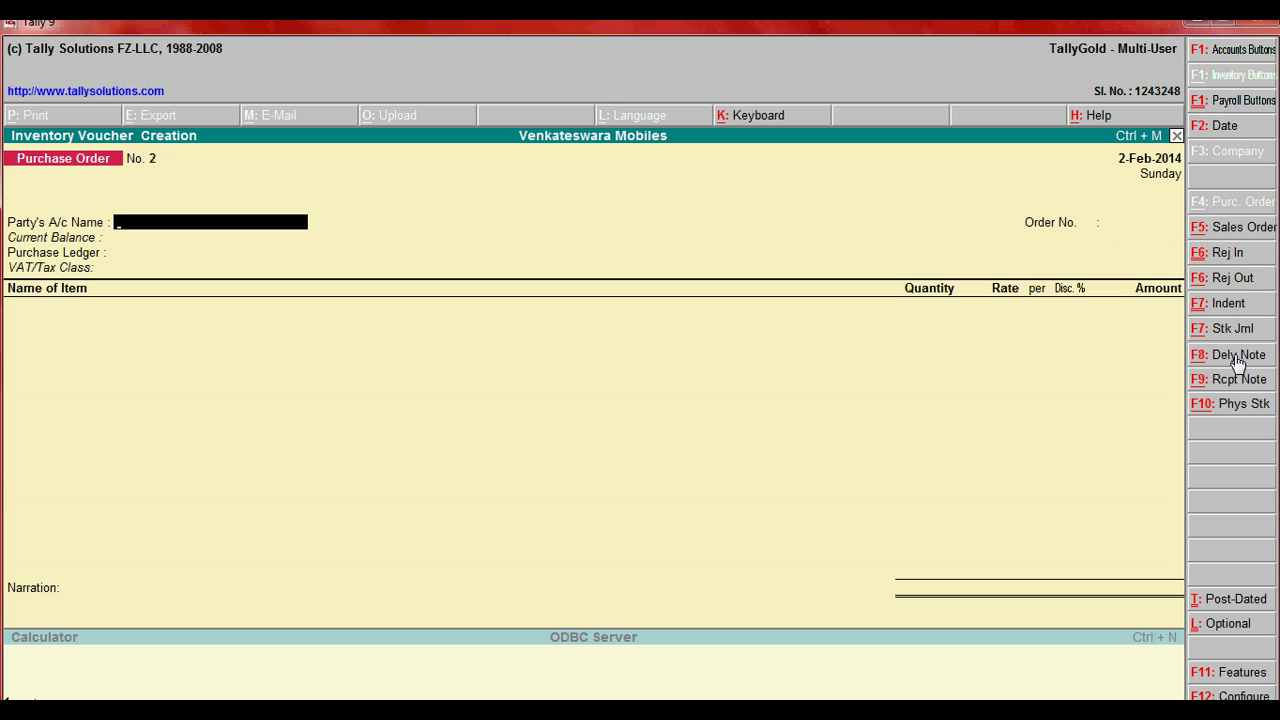
pyautogui.click(1237, 386)
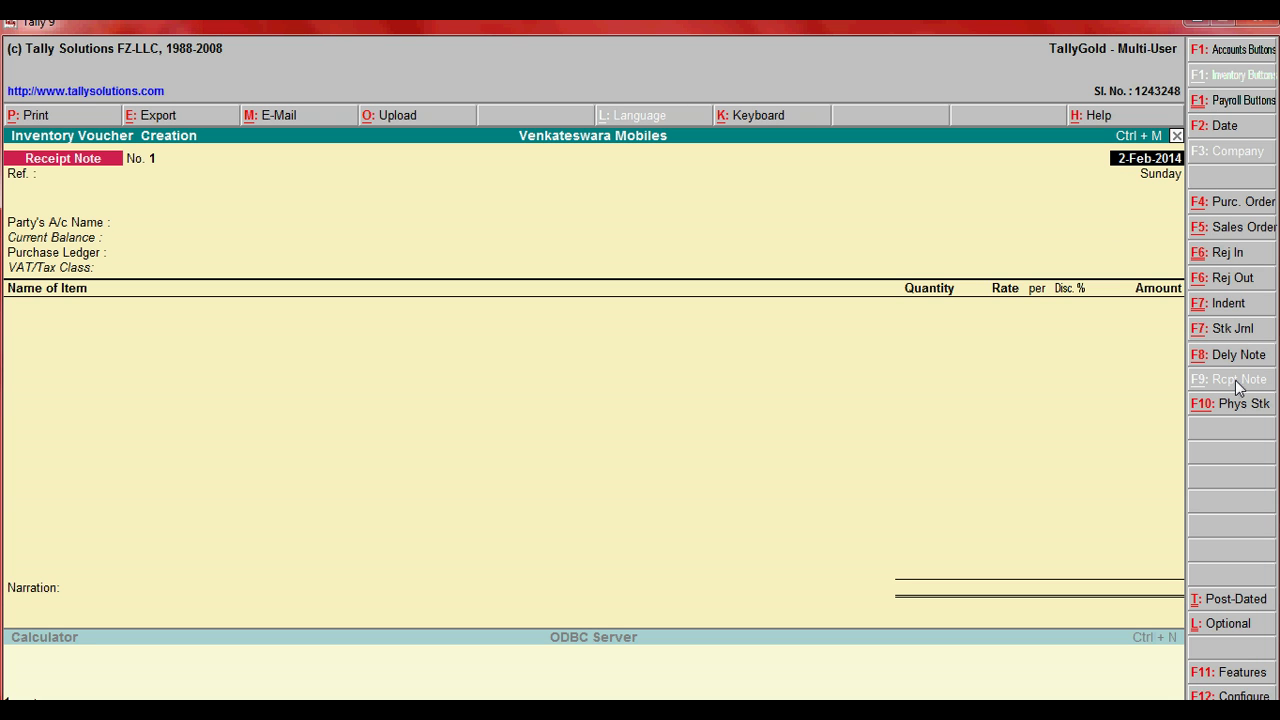
# Step: Leave the receipt note's reference blank and choose Sangeetha Mobiles as the party account
pyautogui.press('Return')
pyautogui.press('Return')
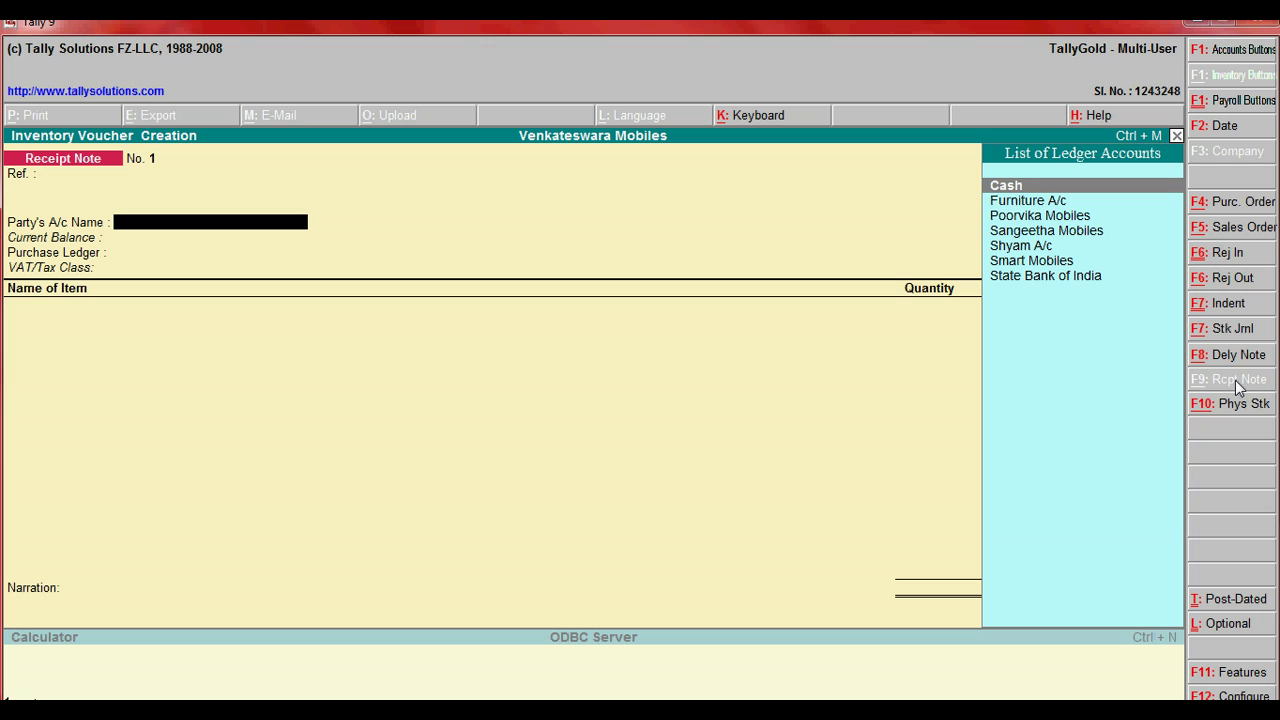
pyautogui.press('Down')
pyautogui.press('Down')
pyautogui.press('Down')
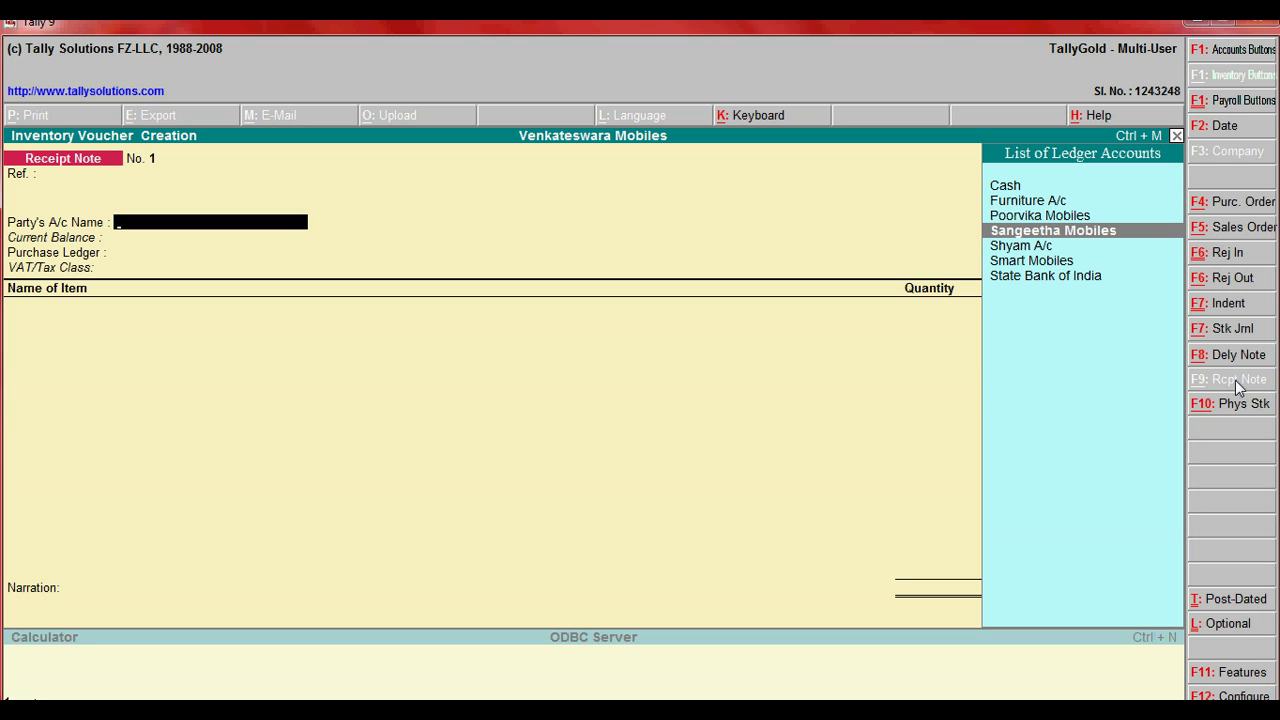
pyautogui.press('Return')
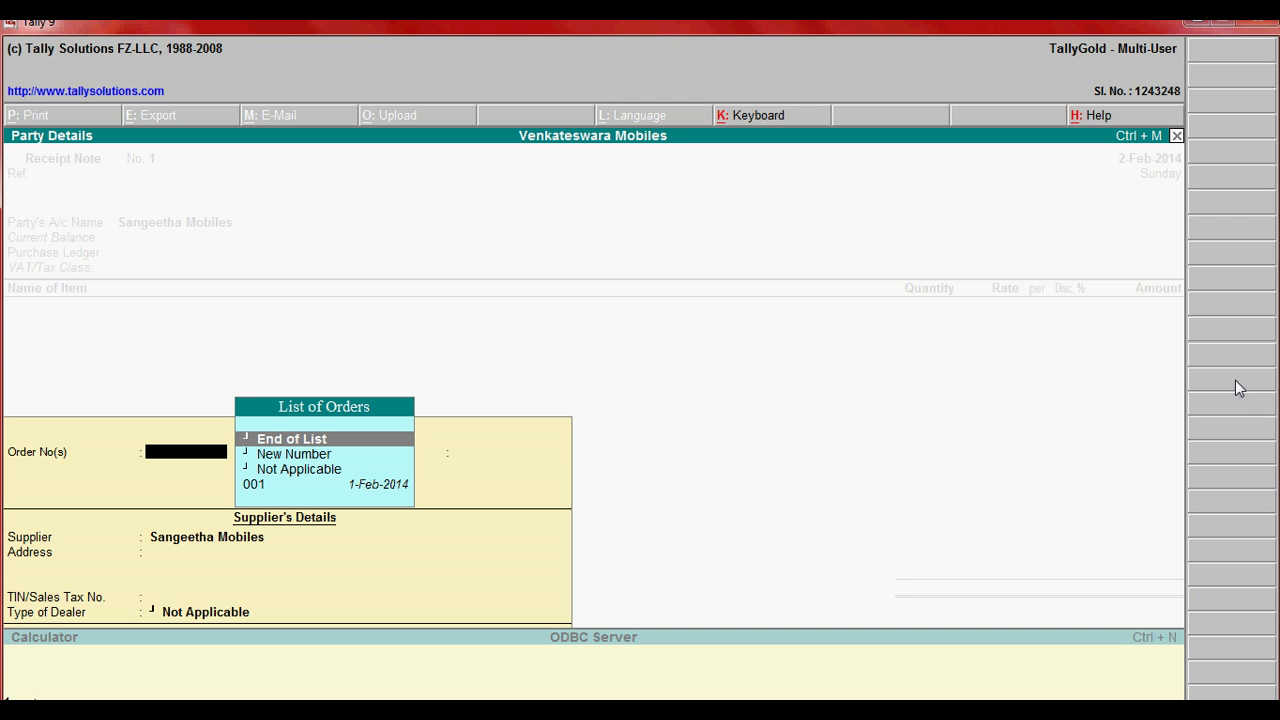
# Step: Link the receipt note to the purchase order dated 1-Feb-2014 and accept the default supplier details
pyautogui.press('Down')
pyautogui.press('Down')
pyautogui.press('Down')
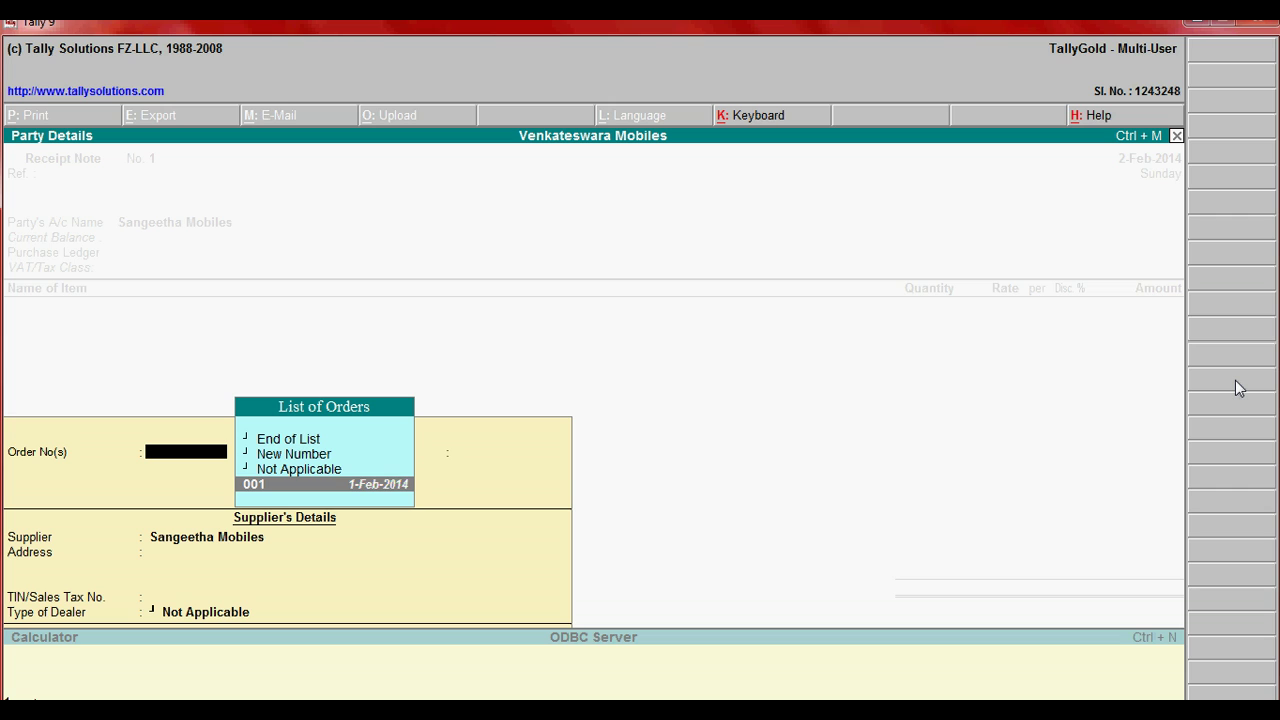
pyautogui.press('Return')
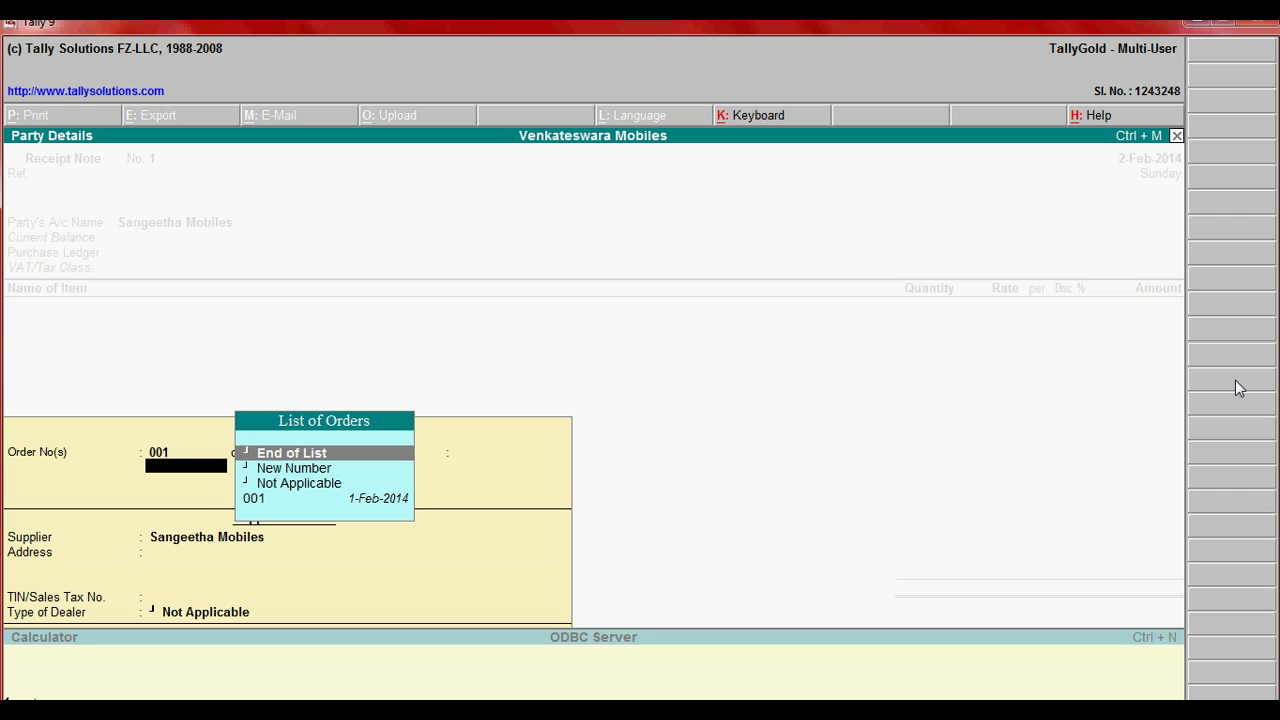
pyautogui.press('Return')
pyautogui.press('Return')
pyautogui.press('Return')
pyautogui.press('Return')
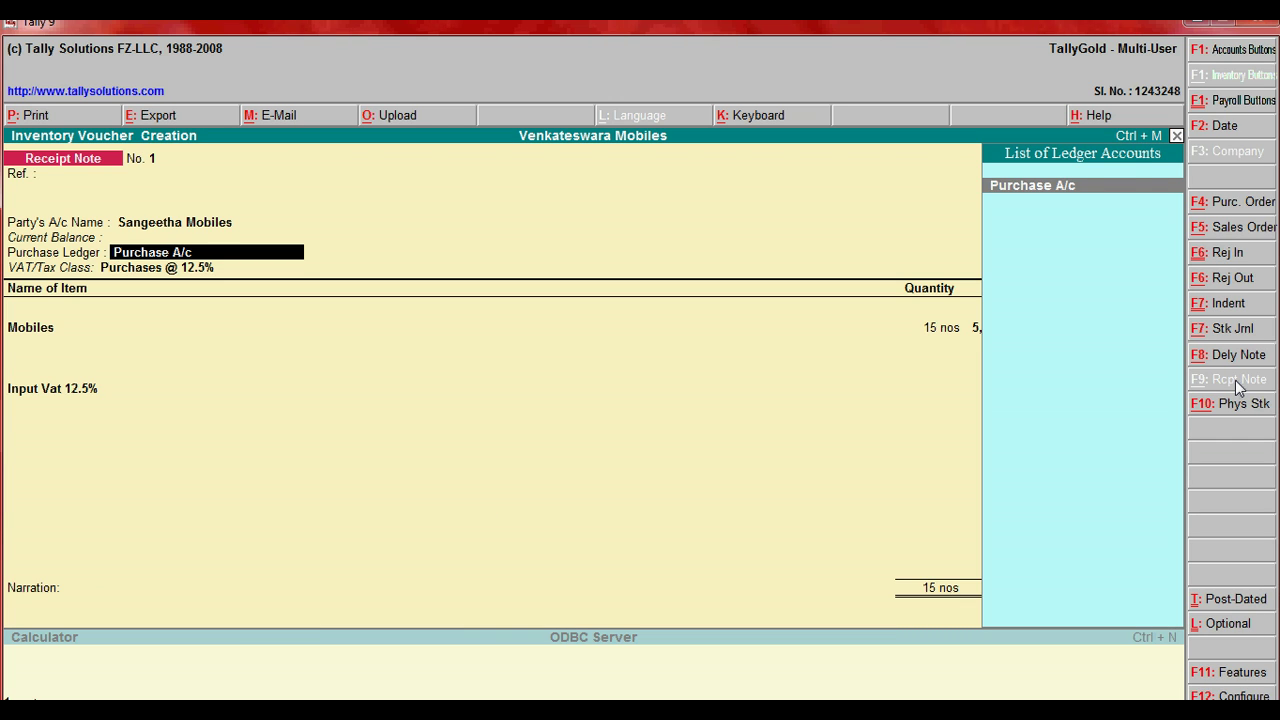
# Step: Accept Purchase A/c and Purchases @ 12.5%, and keep tracking number 1, the linked order and Main Location for the Mobiles allocation
pyautogui.press('Return')
pyautogui.press('Return')
pyautogui.press('Return')
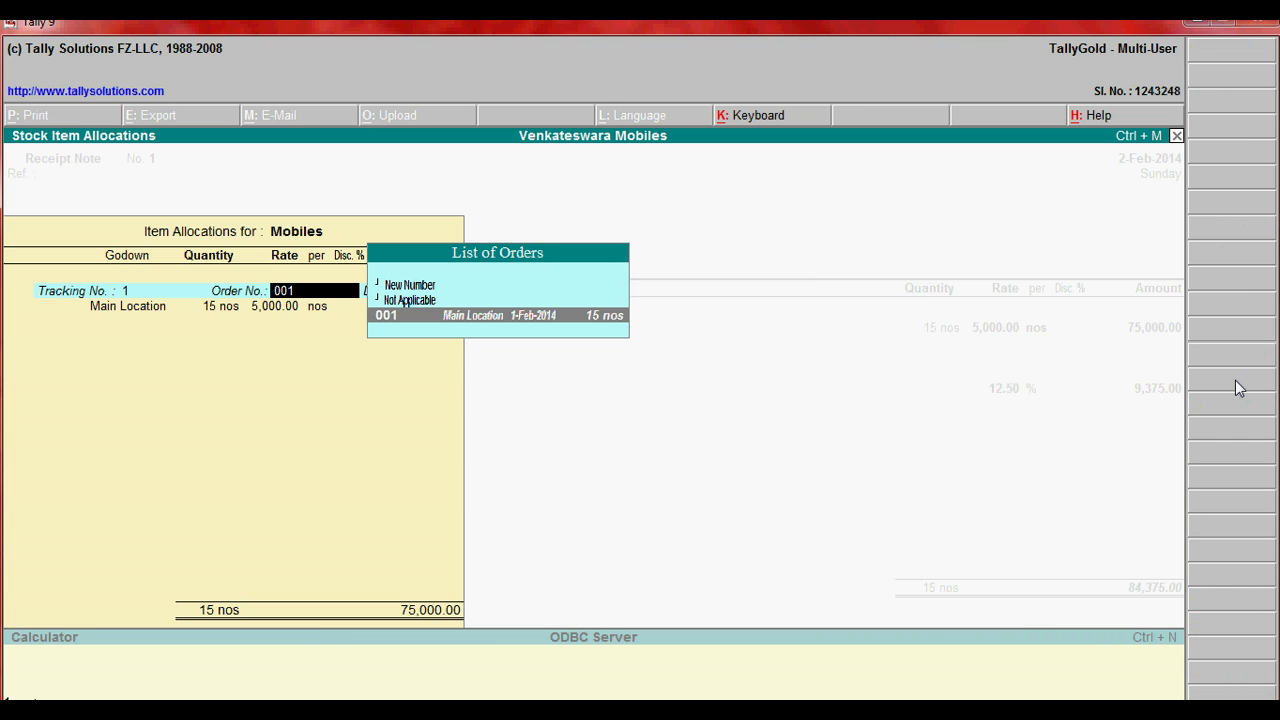
pyautogui.press('Return')
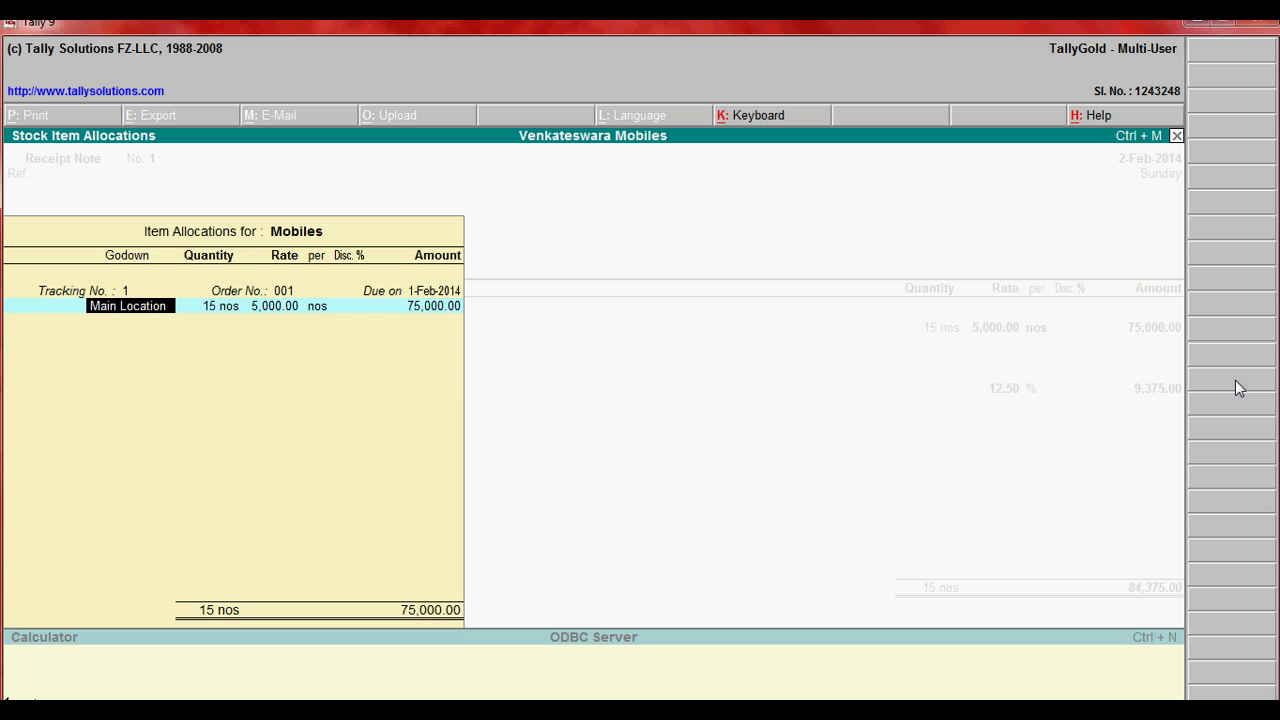
pyautogui.press('BackSpace')
pyautogui.press('BackSpace')
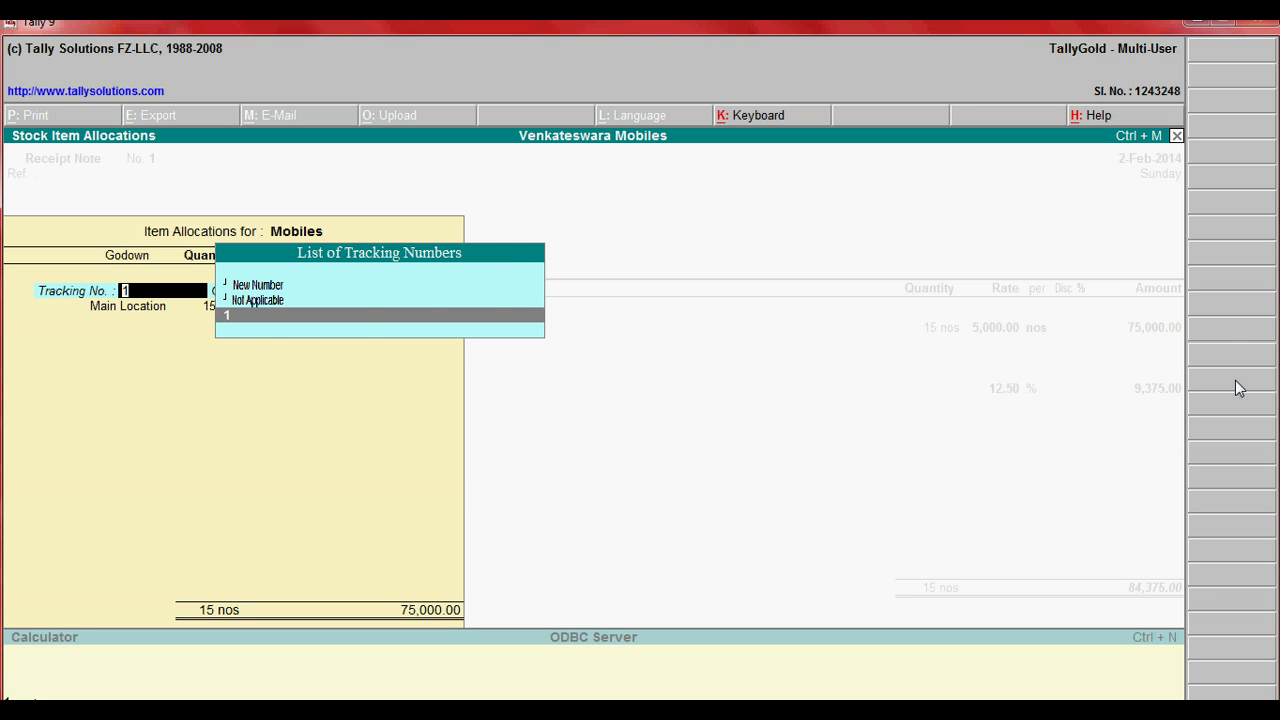
pyautogui.press('Return')
pyautogui.press('Return')
pyautogui.press('Return')
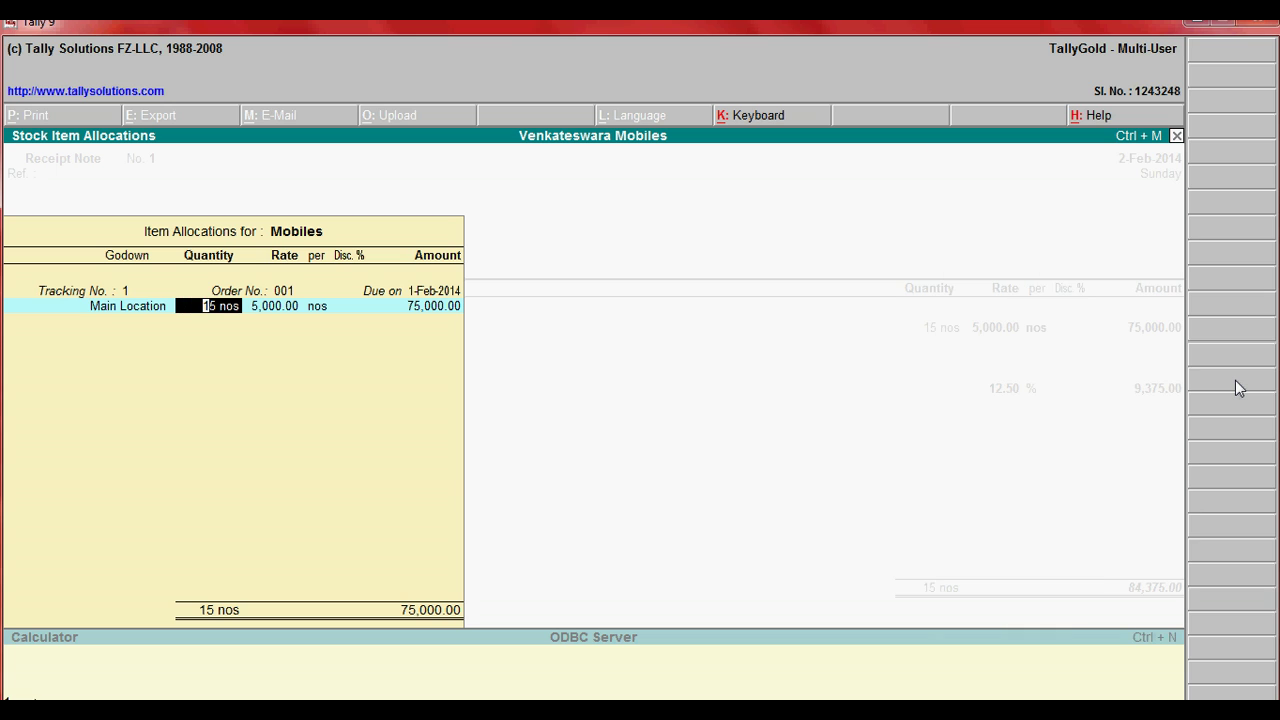
# Step: Set the received quantity of Mobiles to 10 nos, keep the 5,000 rate, and end the item allocation
pyautogui.write('10')
pyautogui.press('Return')
pyautogui.press('Return')
pyautogui.press('Return')
pyautogui.press('Return')
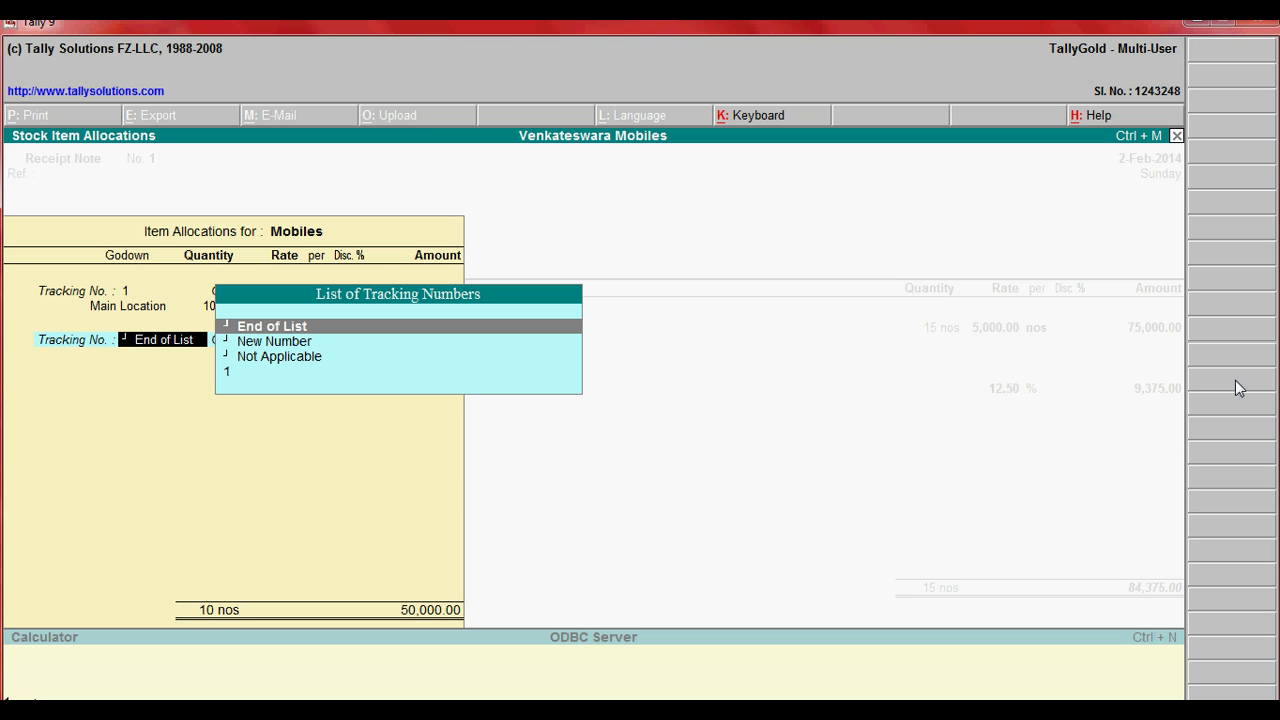
pyautogui.press('Return')
pyautogui.press('Return')
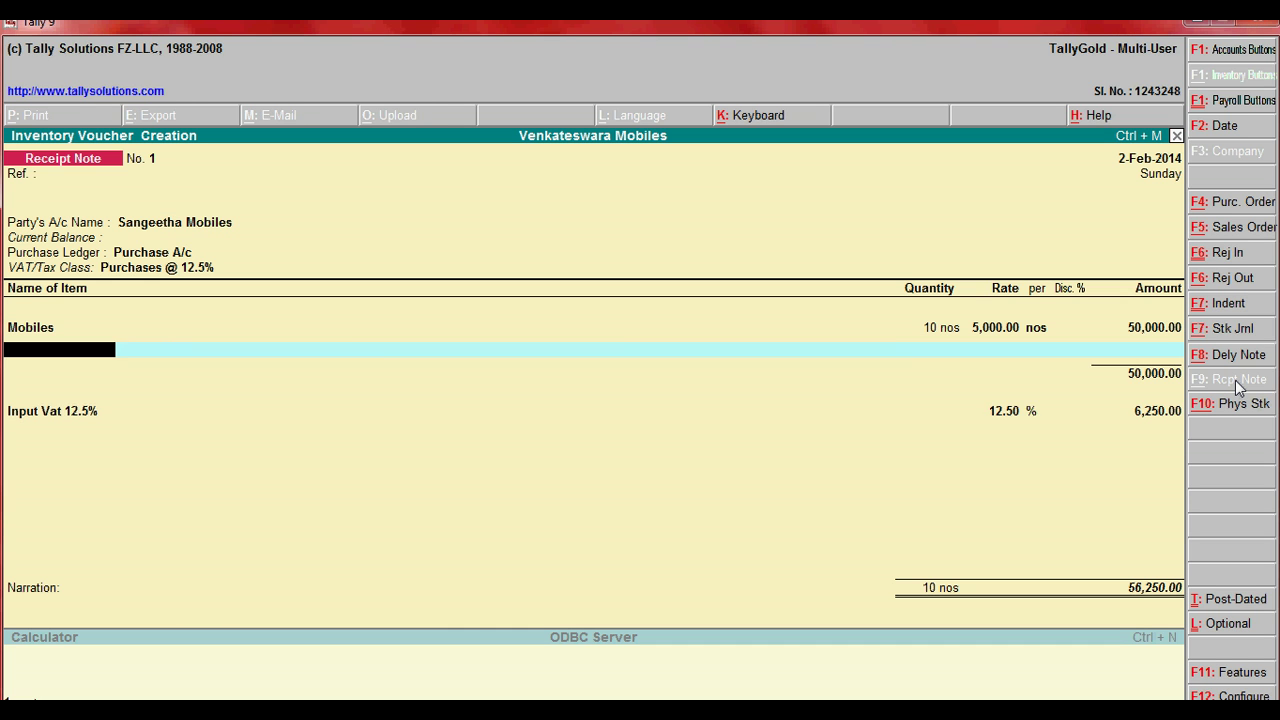
# Step: Keep the Input Vat 12.5% line and save the receipt note without a narration
pyautogui.press('Return')
pyautogui.press('Return')
pyautogui.press('Return')
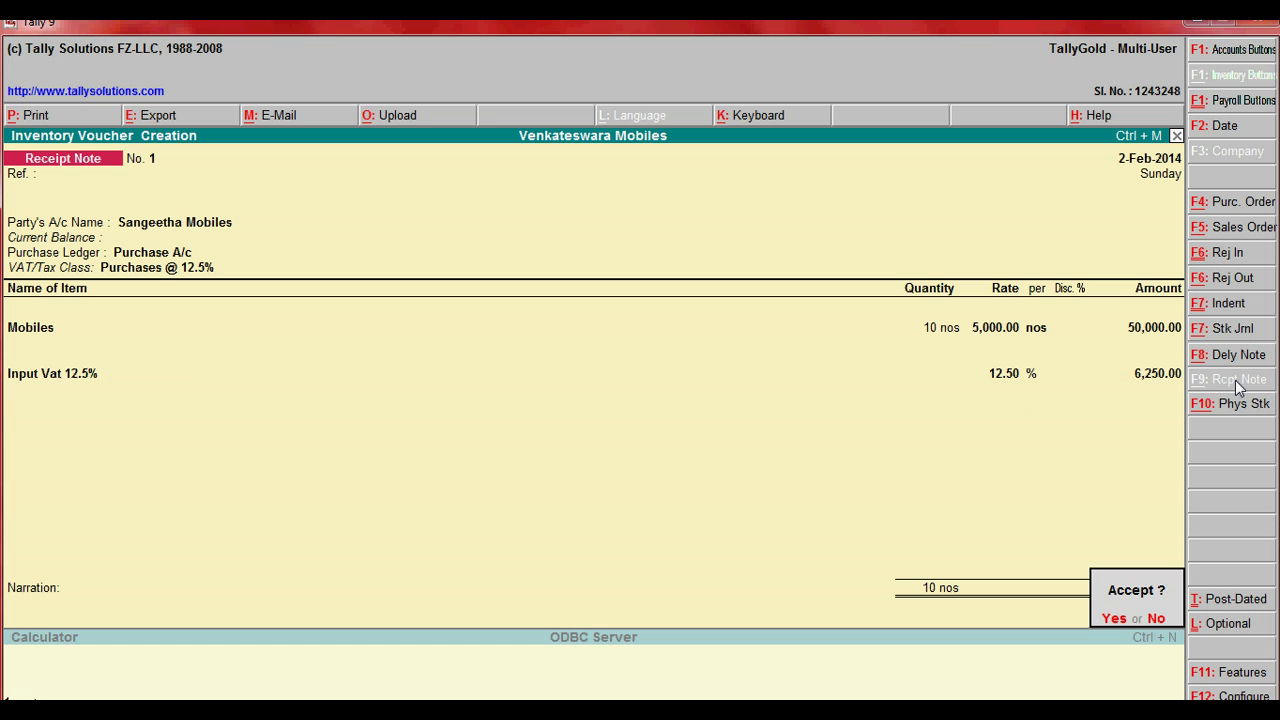
pyautogui.press('Return')
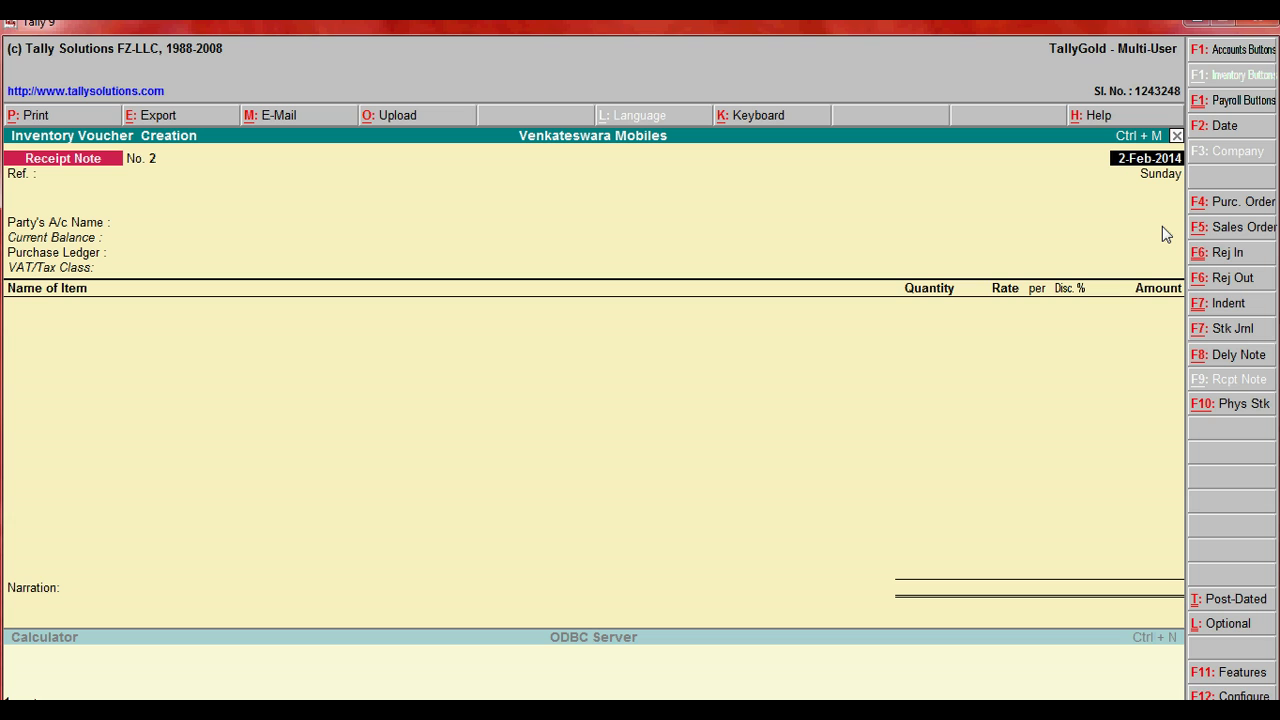
# Step: Begin another receipt note dated 2-Feb-2014 with a blank reference and Sangeetha Mobiles as the party
pyautogui.press('Return')
pyautogui.press('Return')
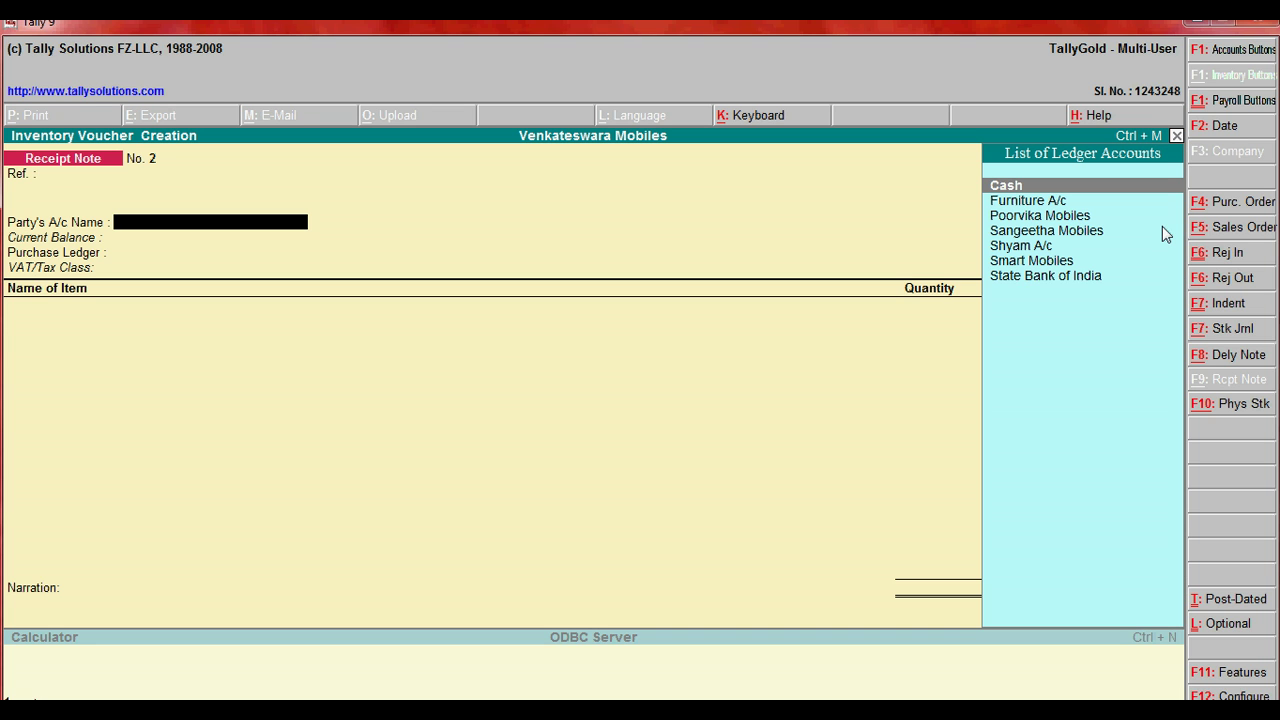
pyautogui.press('Down')
pyautogui.press('Down')
pyautogui.press('Down')
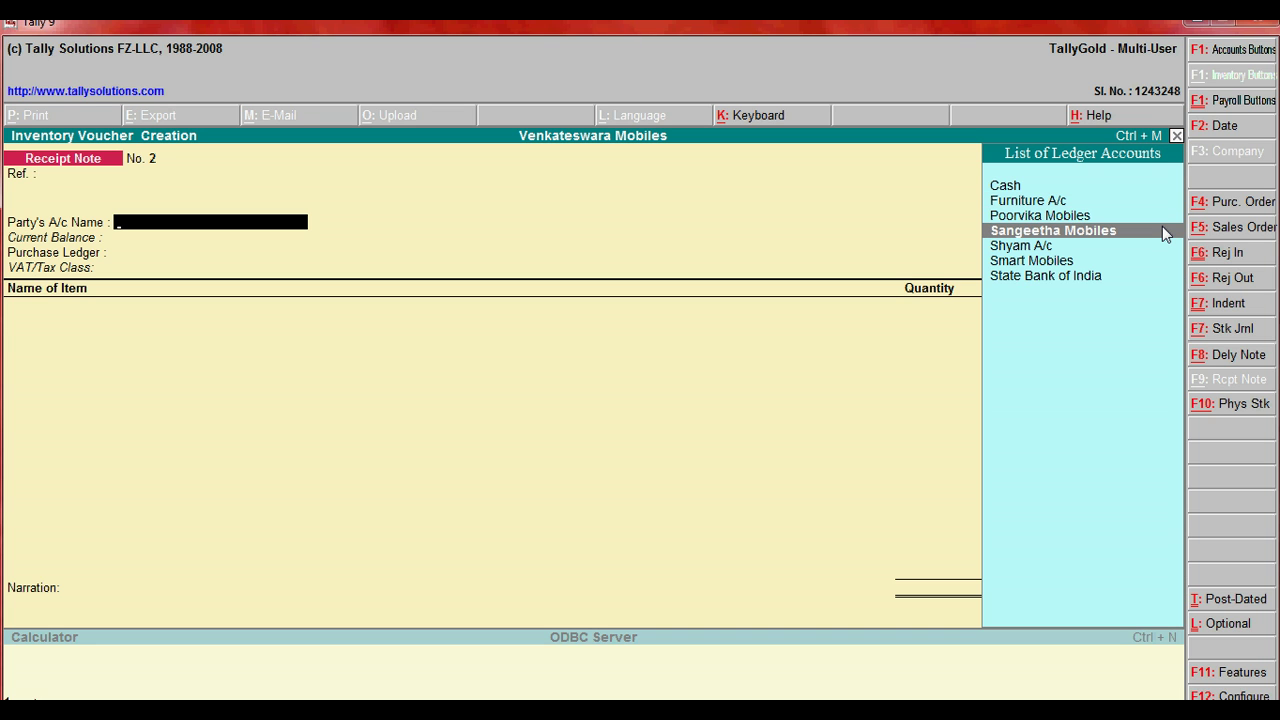
pyautogui.press('Return')
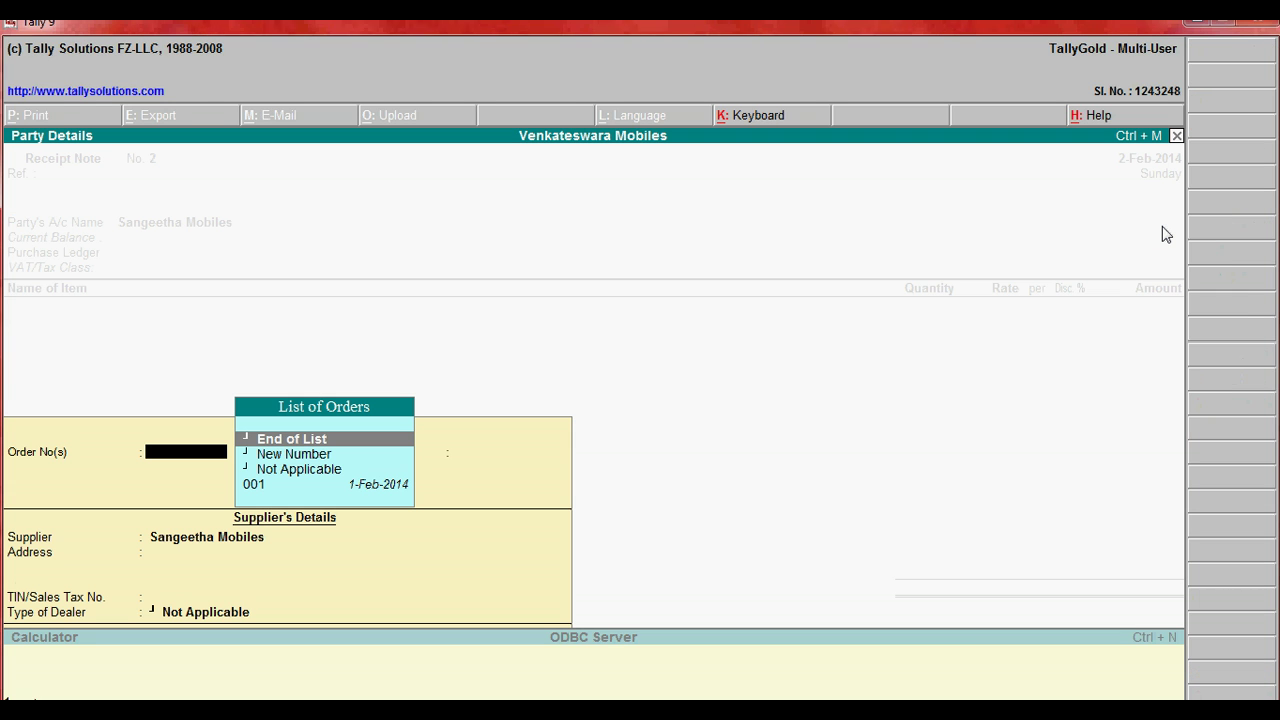
# Step: Link this receipt note to the purchase order dated 1-Feb-2014 and accept the default supplier details
pyautogui.press('Down')
pyautogui.press('Down')
pyautogui.press('Down')
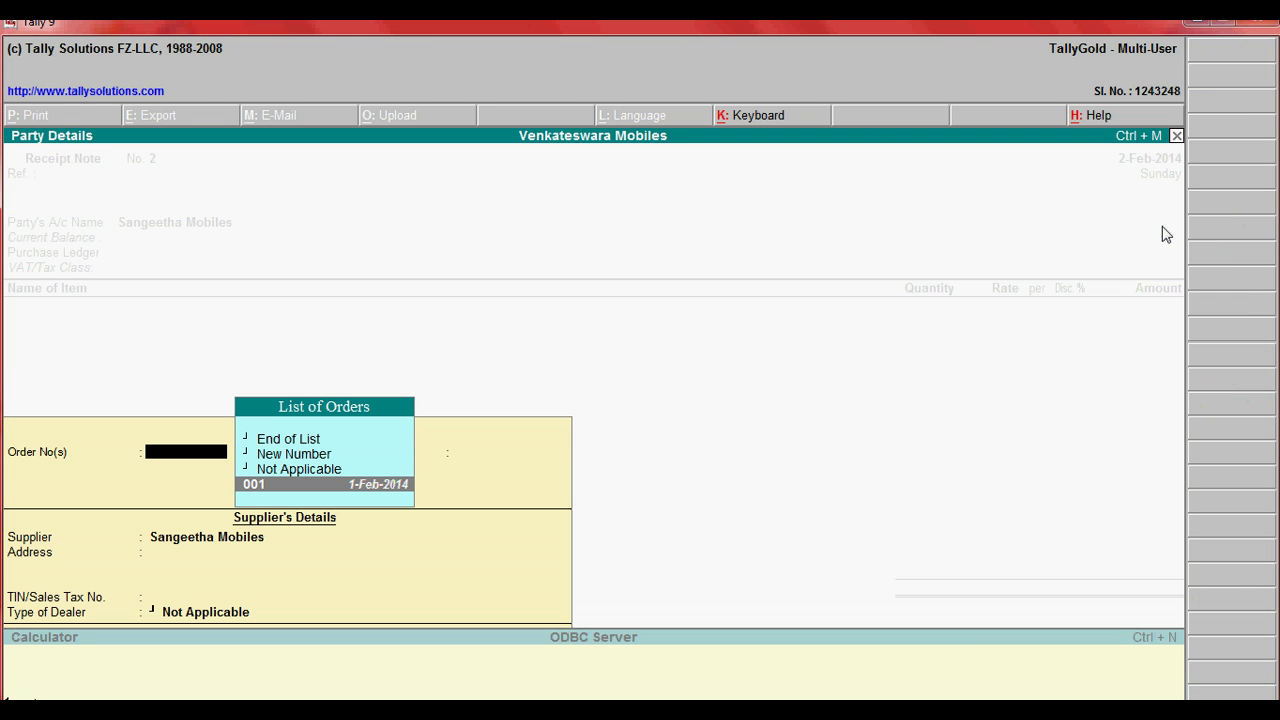
pyautogui.press('Return')
pyautogui.press('Return')
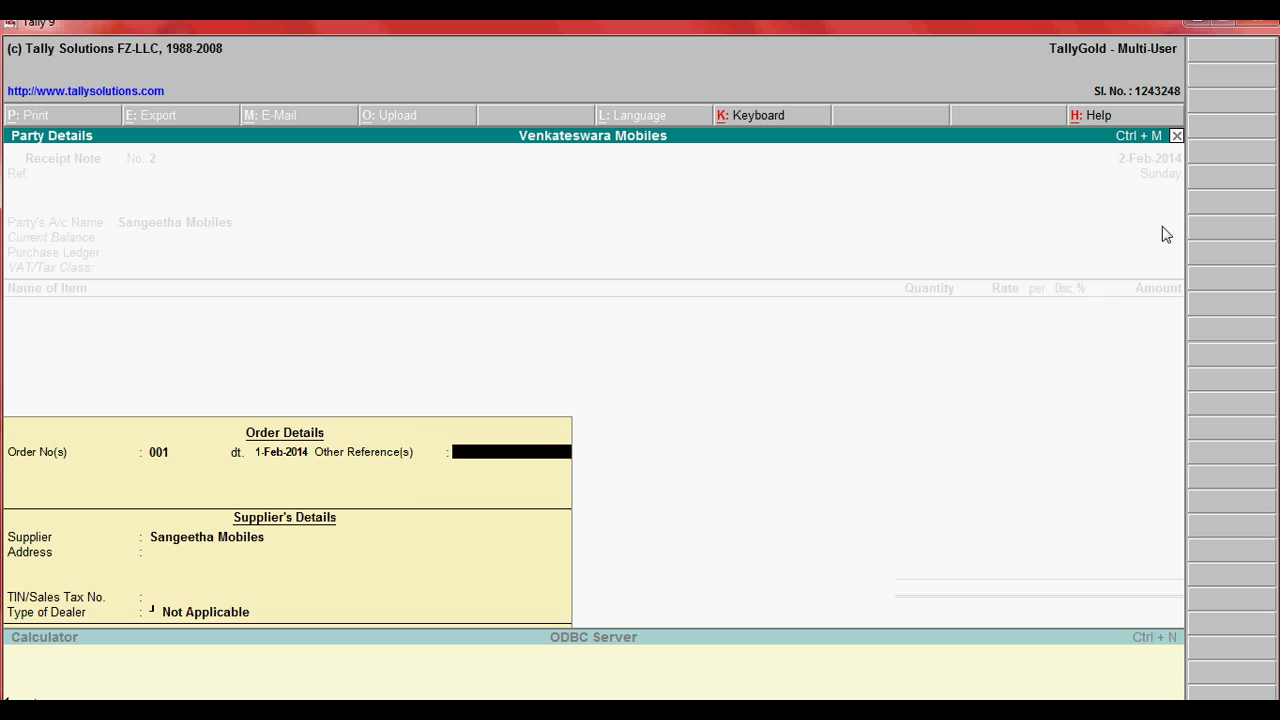
pyautogui.press('Return')
pyautogui.press('Return')
pyautogui.press('Return')
pyautogui.press('Return')
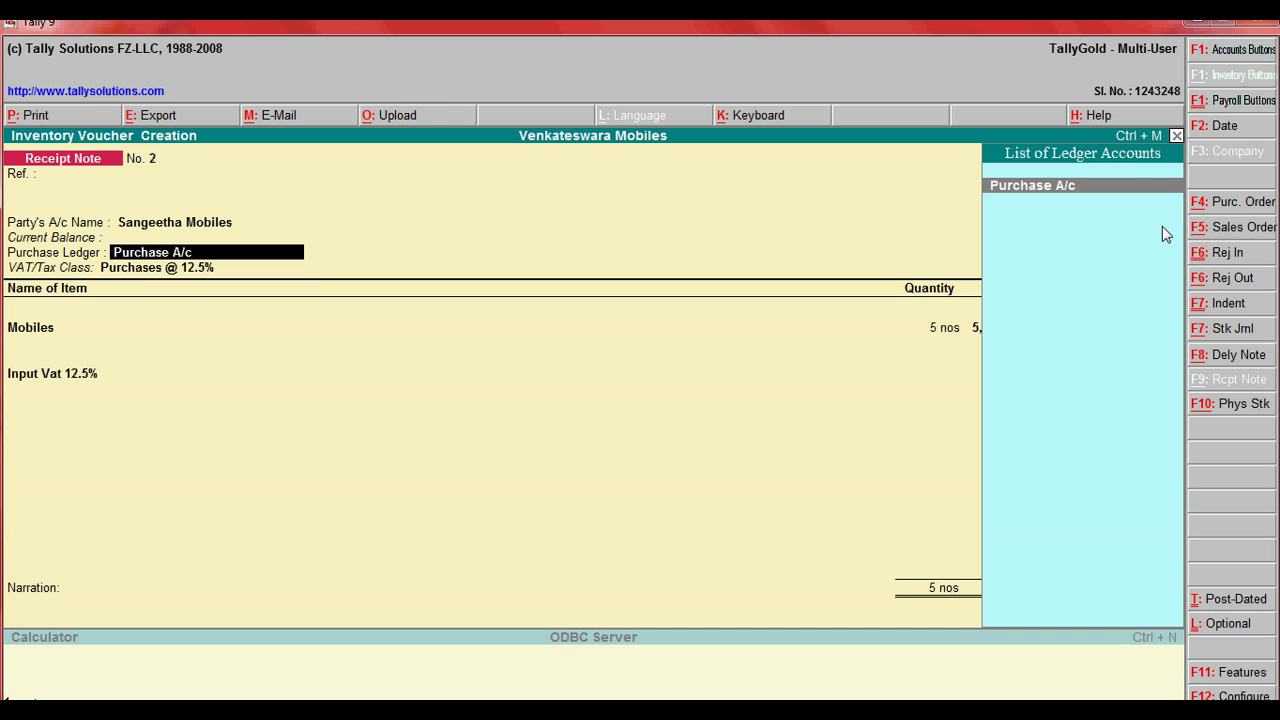
# Step: Accept Purchase A/c, tracking number 2 and the linked order for Mobiles, and set the received quantity to 2 nos
pyautogui.press('Return')
pyautogui.press('Return')
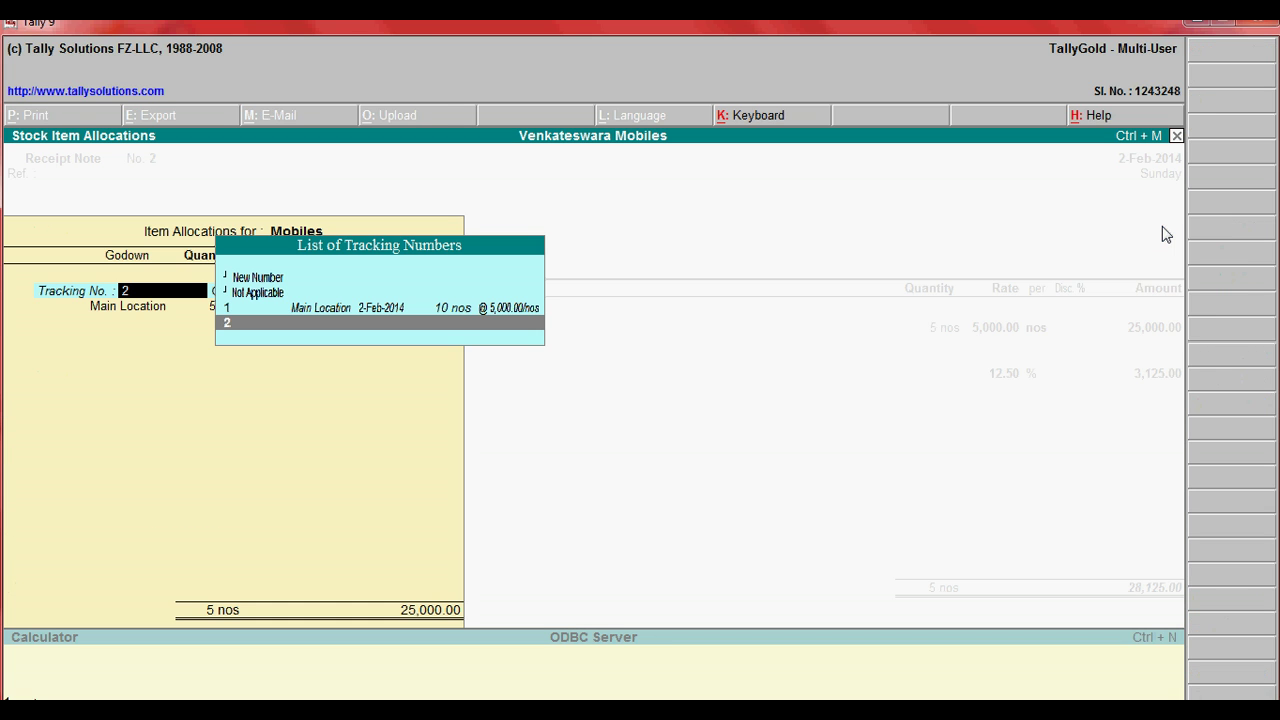
pyautogui.press('Return')
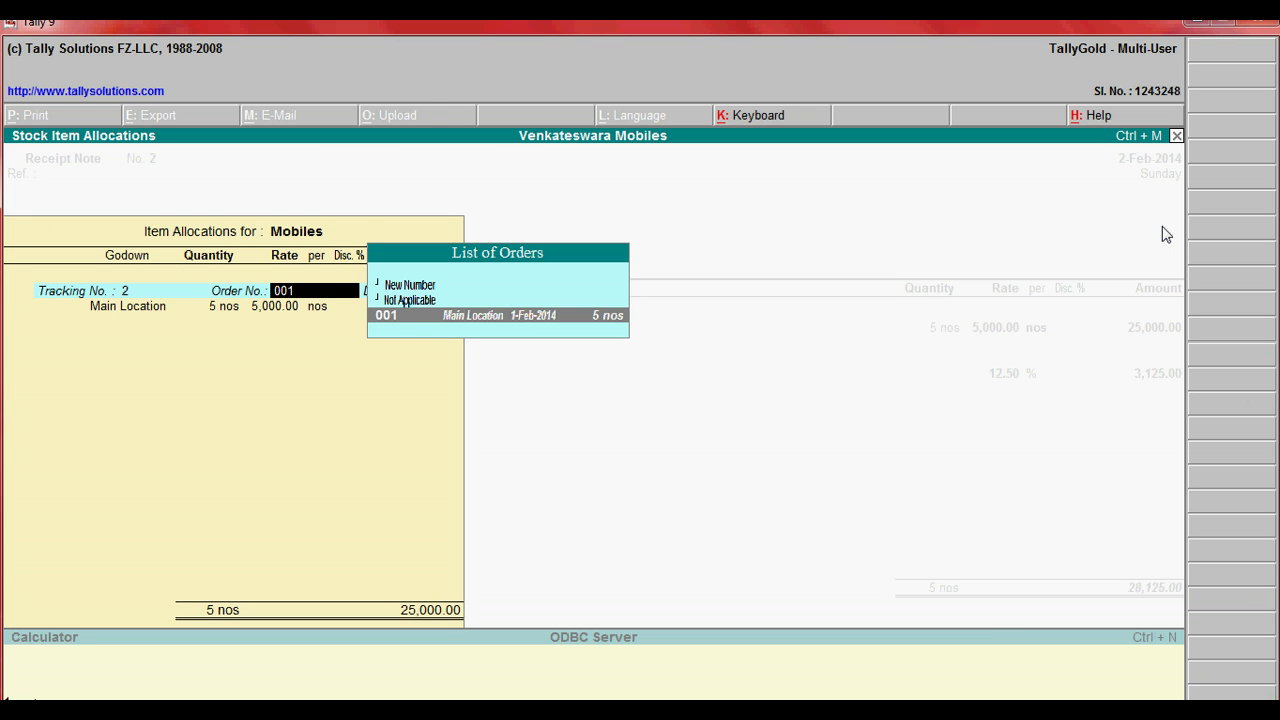
pyautogui.press('Return')
pyautogui.press('Return')
pyautogui.write('2')
pyautogui.press('Return')
# Step: Recheck the tracking number and linked order of the Mobiles allocation, and accept 2 nos at the 5,000 rate without a discount
pyautogui.press('BackSpace')
pyautogui.press('BackSpace')
pyautogui.press('BackSpace')
pyautogui.press('BackSpace')
pyautogui.press('BackSpace')
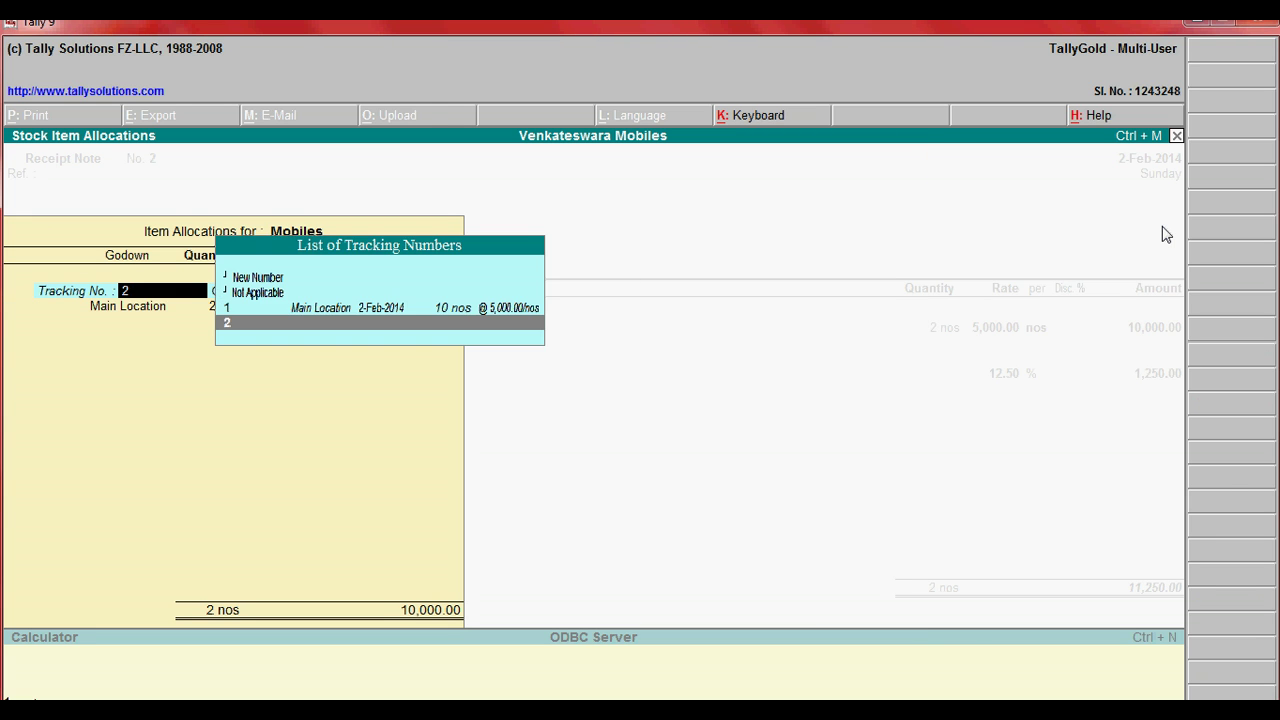
pyautogui.press('Return')
pyautogui.press('Return')
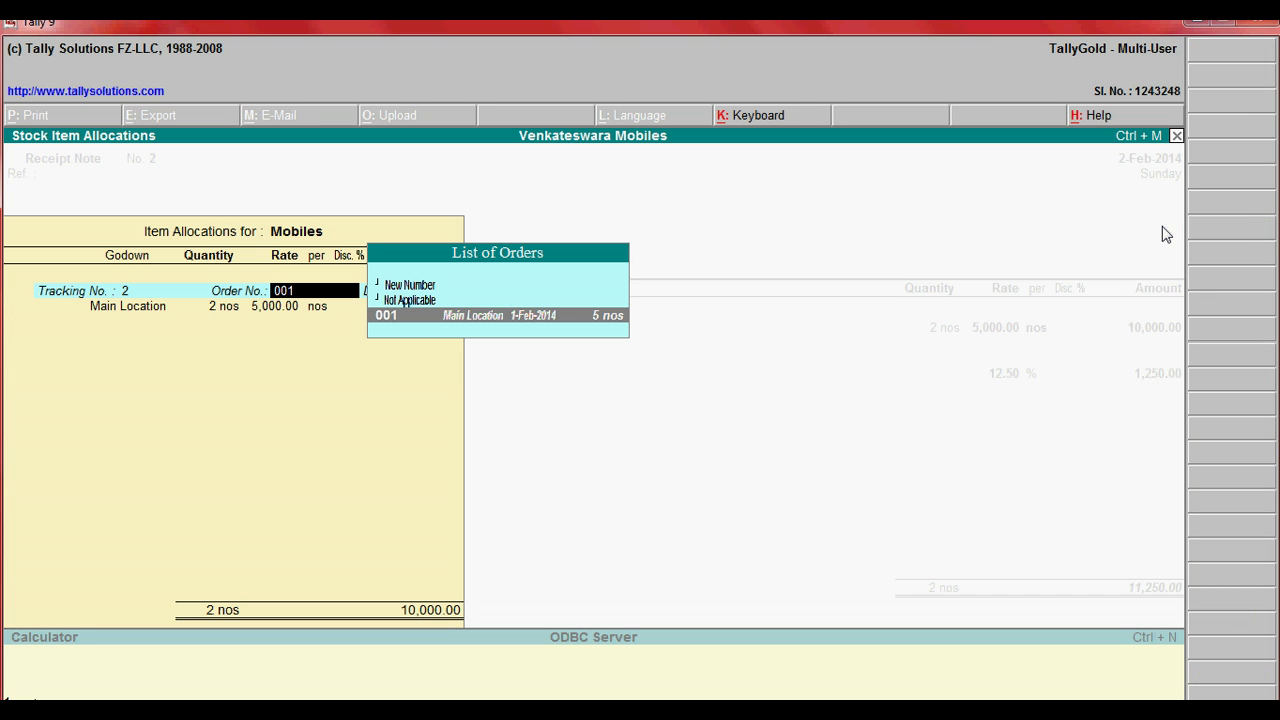
pyautogui.press('Return')
pyautogui.press('BackSpace')
pyautogui.press('Return')
pyautogui.press('Return')
pyautogui.press('Return')
pyautogui.press('Return')
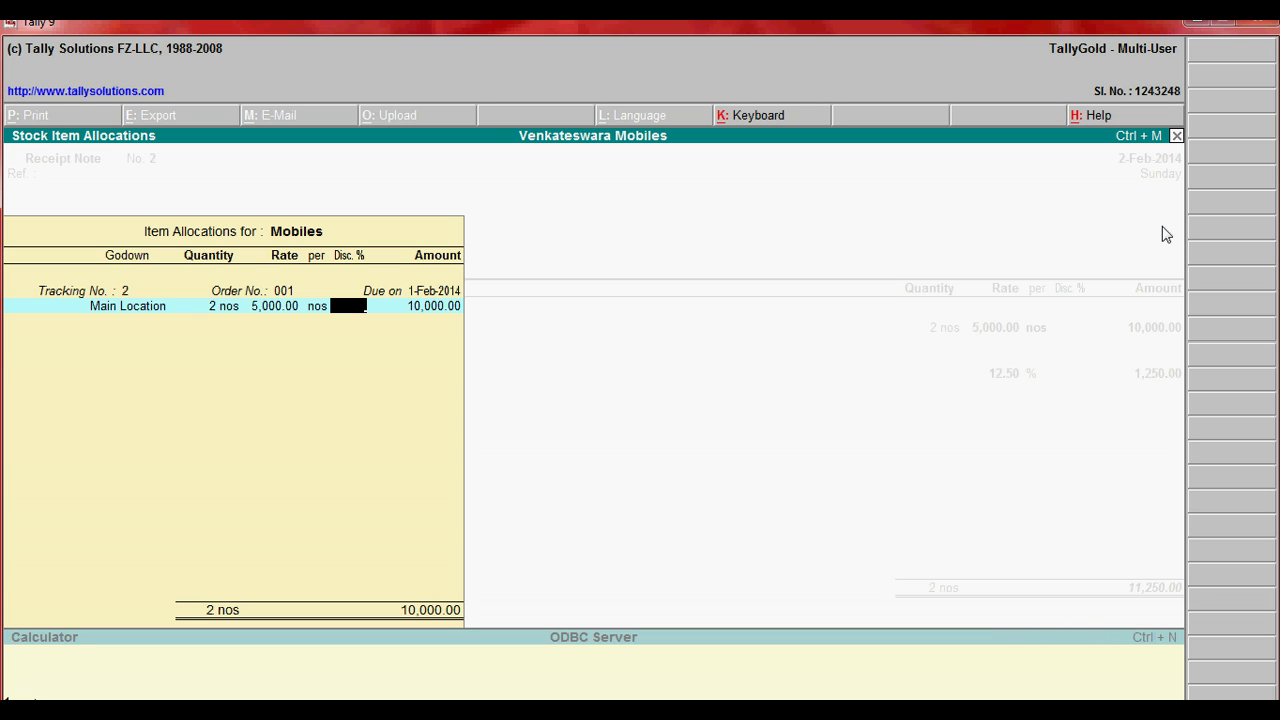
pyautogui.press('Return')
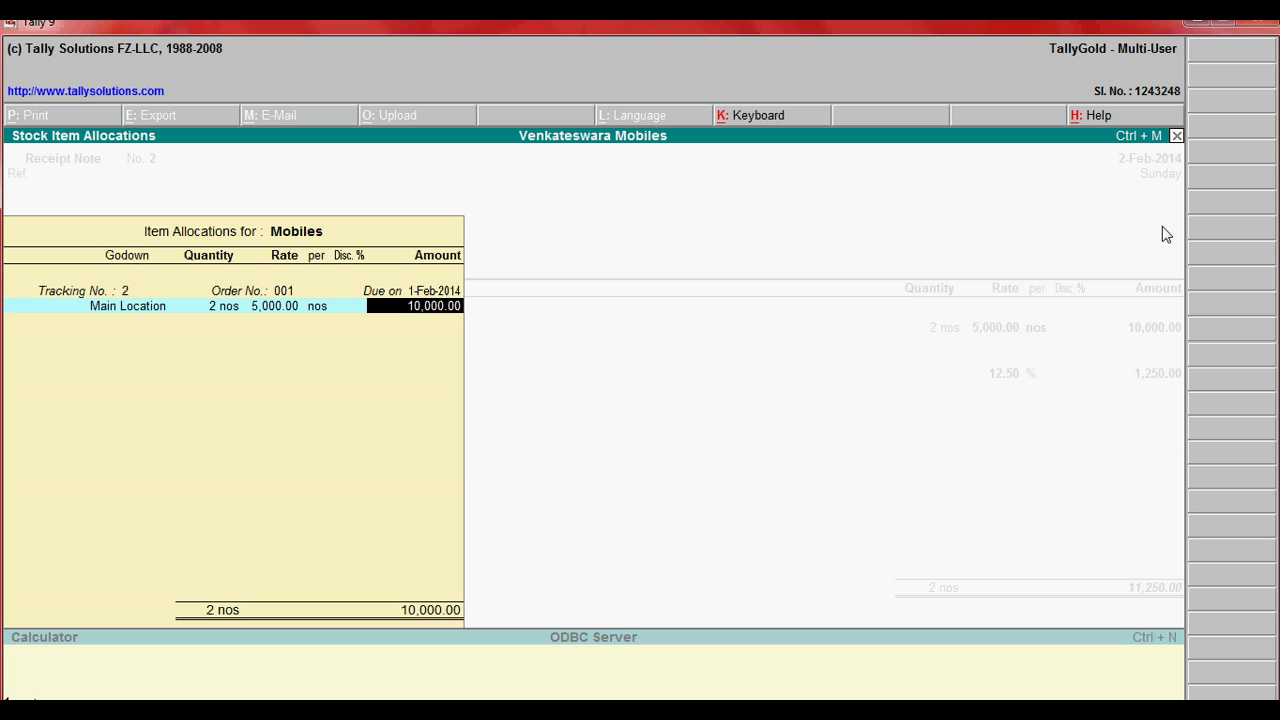
pyautogui.press('Return')
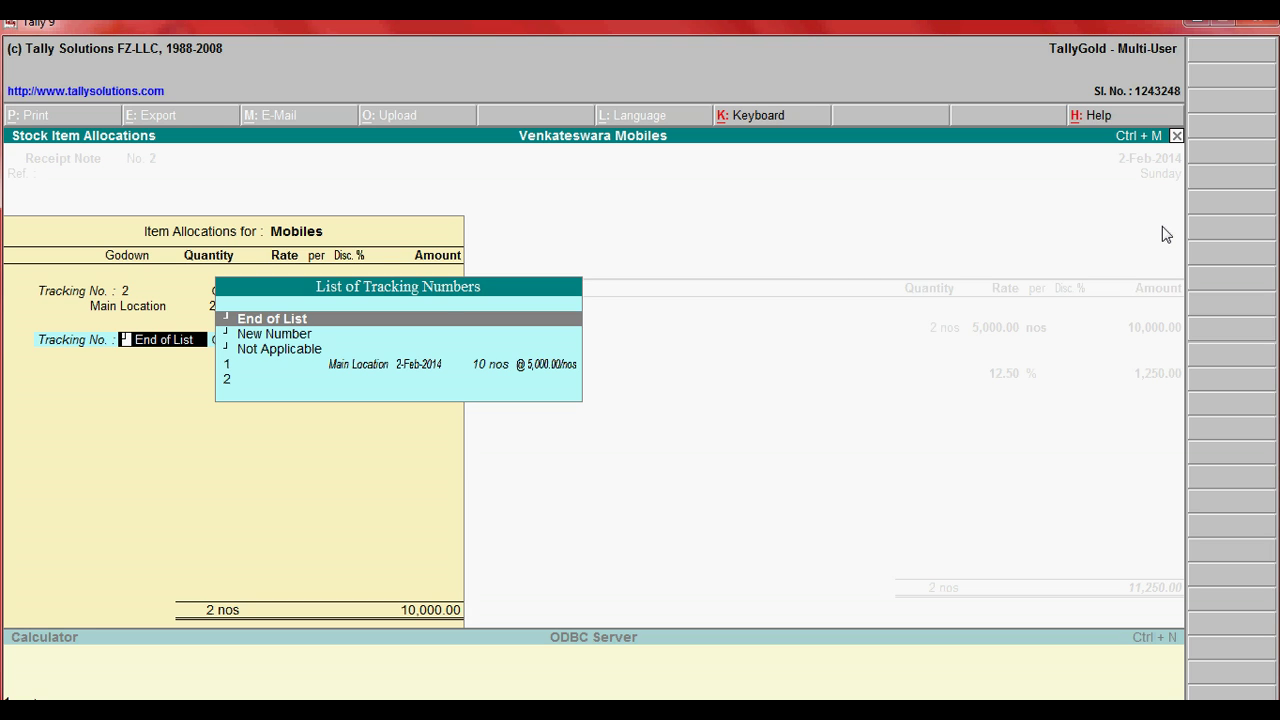
# Step: End the item allocation, keep the Input Vat 12.5% line, and save the receipt note without a narration
pyautogui.press('Return')
pyautogui.press('Return')
pyautogui.press('Return')
pyautogui.press('Return')
pyautogui.press('Return')
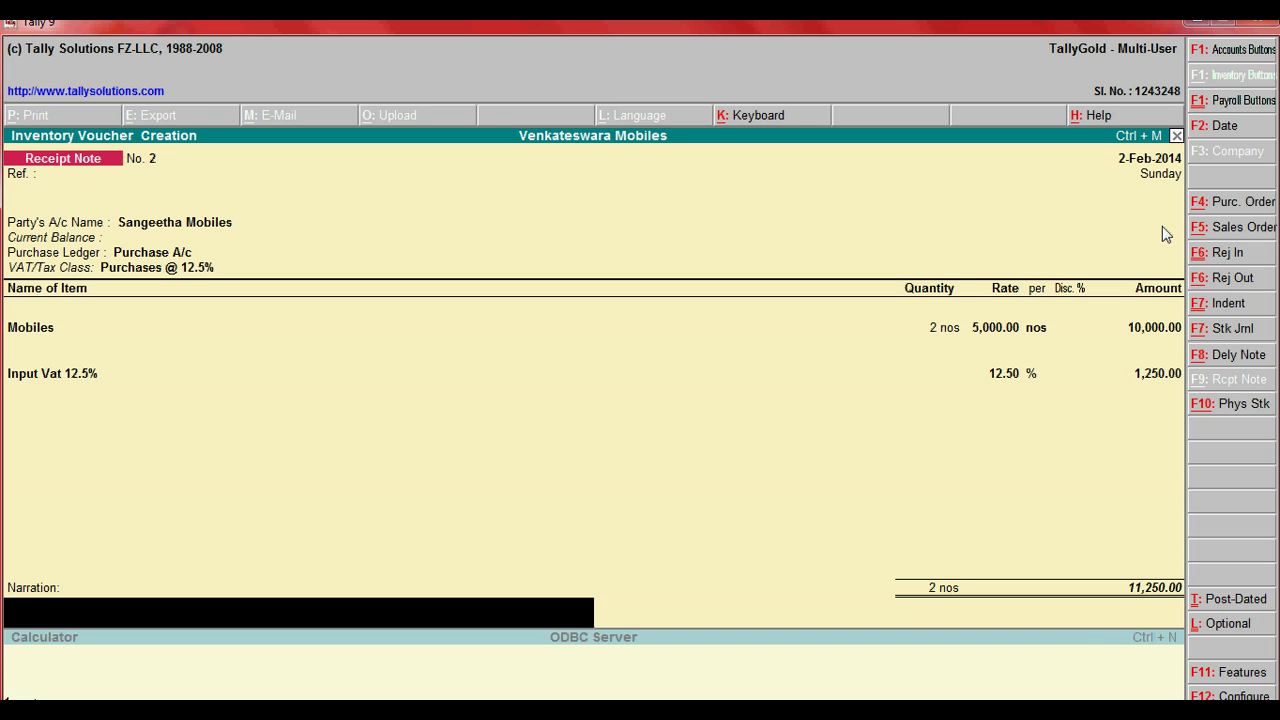
pyautogui.press('Return')
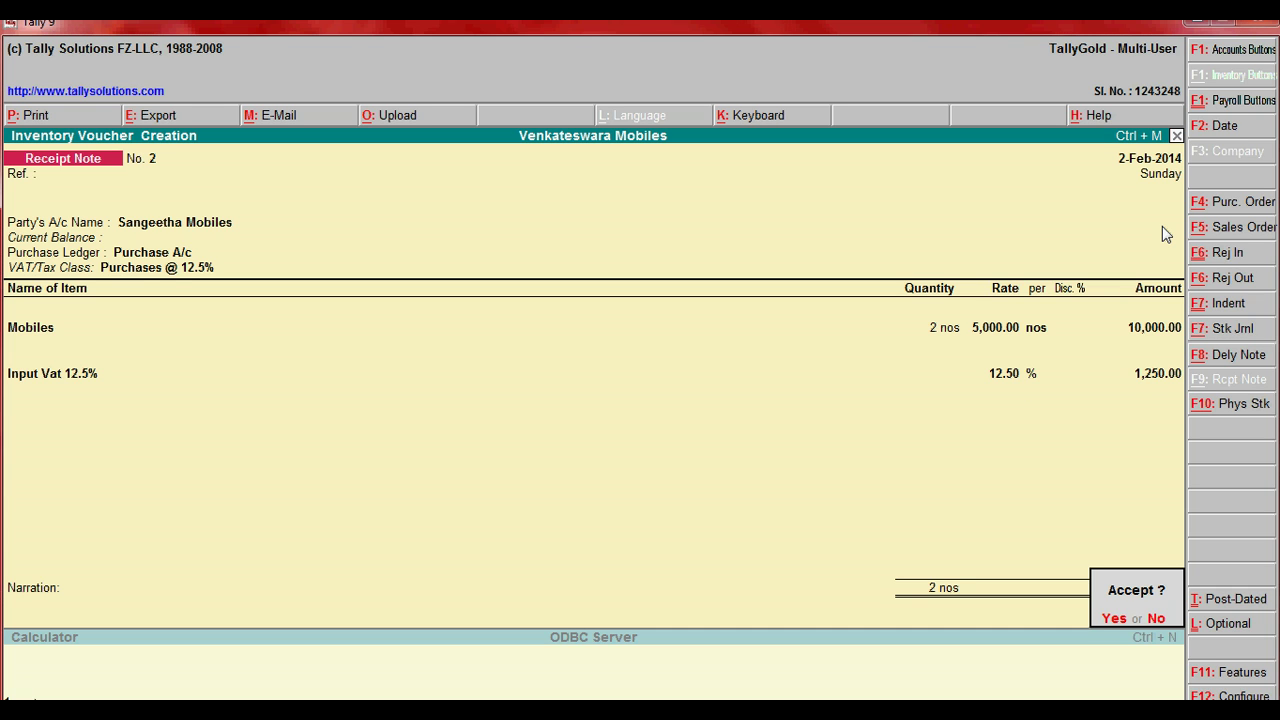
pyautogui.press('Return')
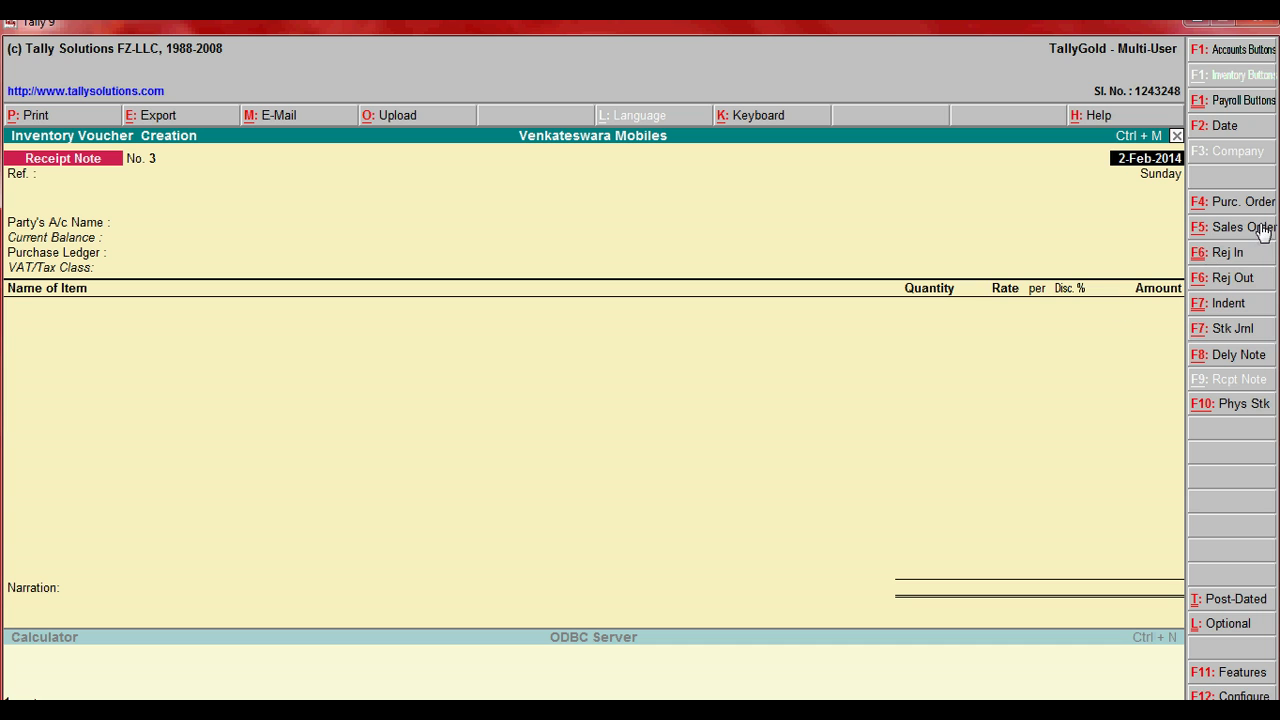
# Step: Start a purchase voucher dated 1-Mar-2014 with Sangeetha Mobiles as the party
pyautogui.click(1252, 58)
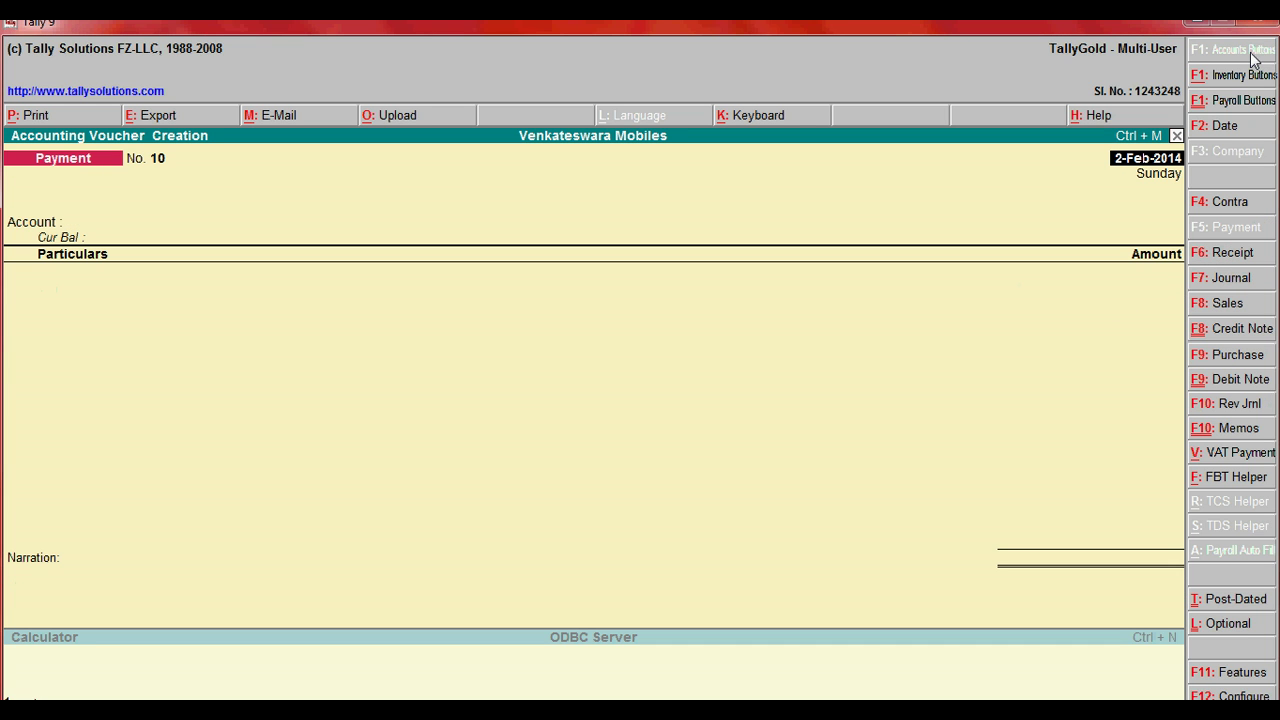
pyautogui.click(1217, 360)
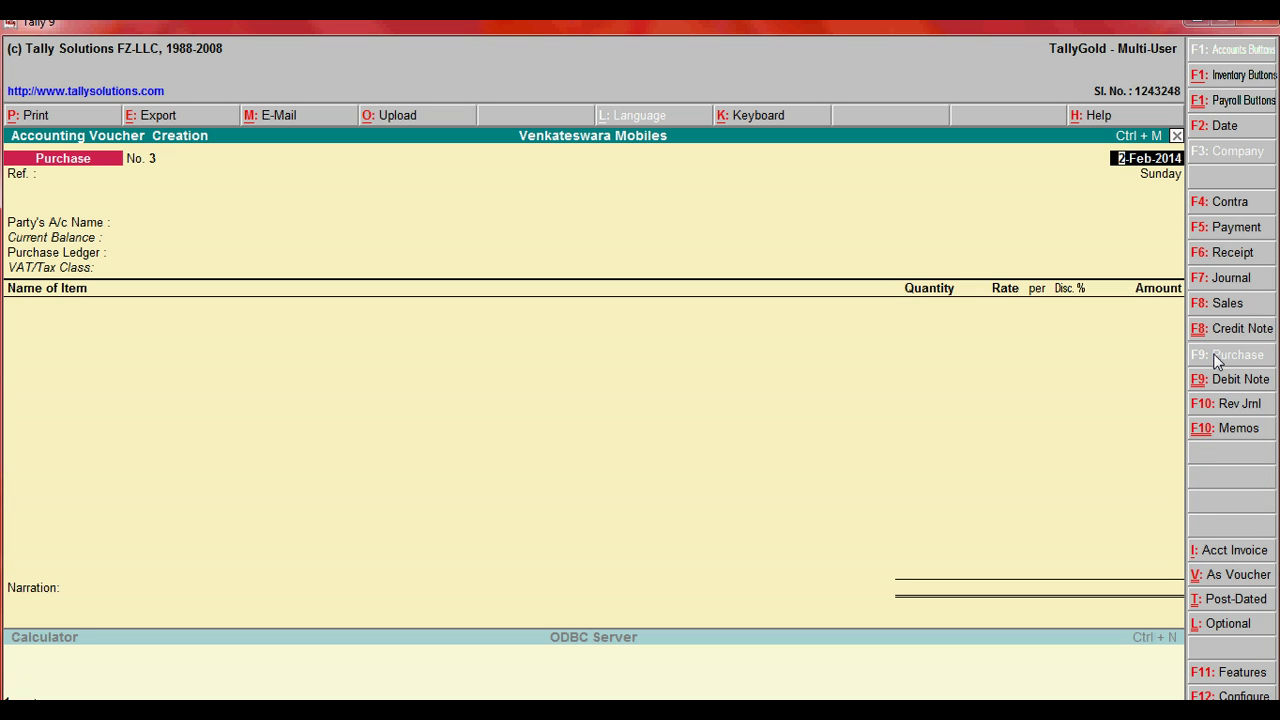
pyautogui.write('1')
pyautogui.press('Return')
pyautogui.press('Return')
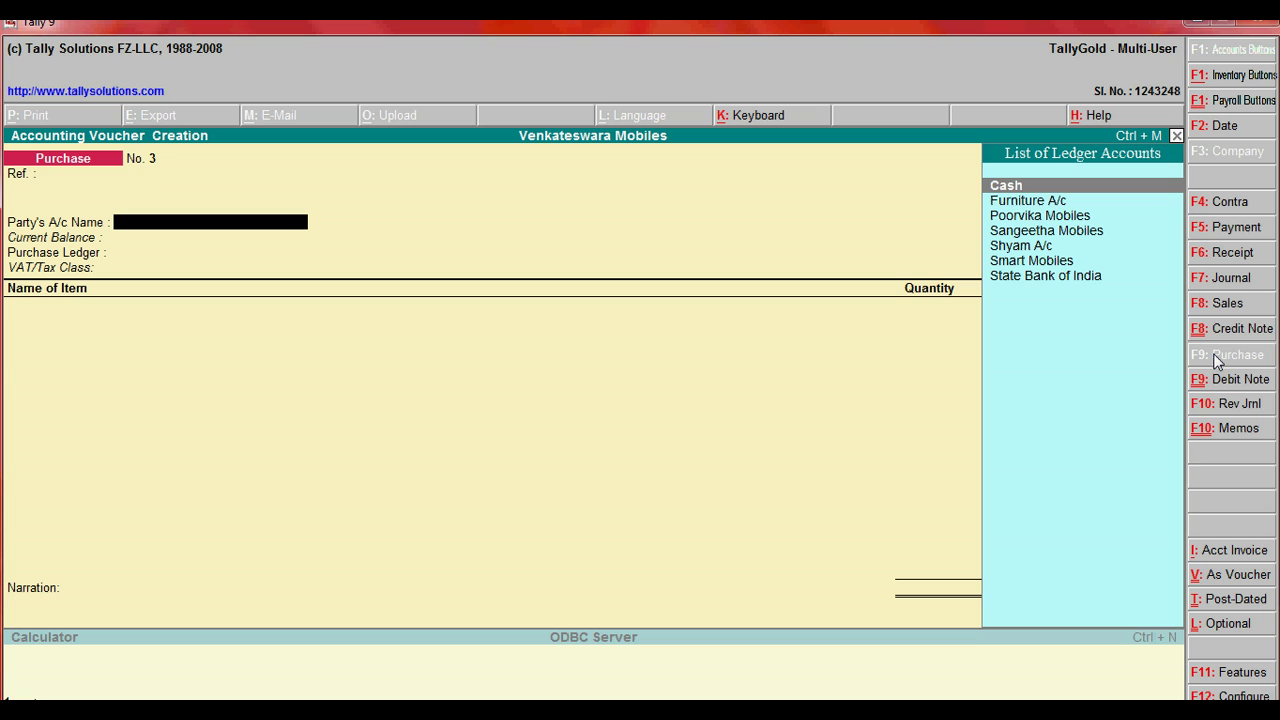
pyautogui.press('Down')
pyautogui.press('Down')
pyautogui.press('Down')
pyautogui.press('Return')
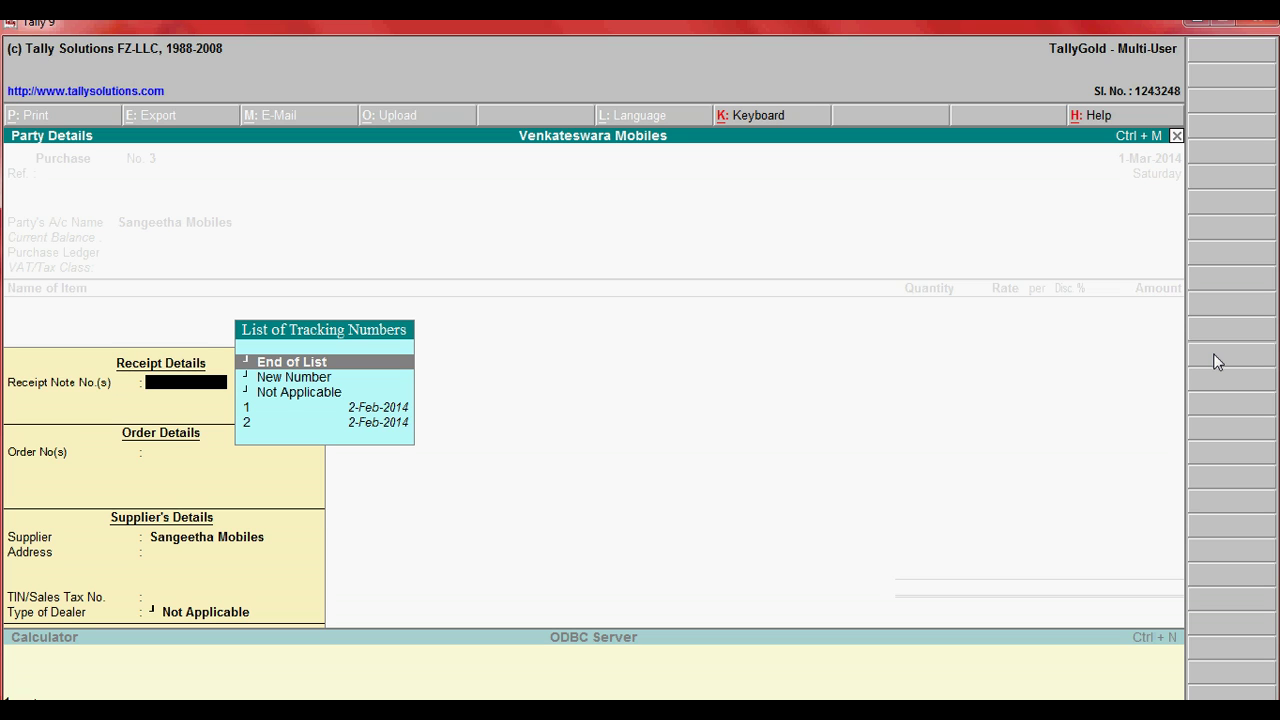
# Step: Link receipt notes 1 and 2 dated 2-Feb-2014 to the purchase voucher and accept the default supplier details
pyautogui.press('Down')
pyautogui.press('Down')
pyautogui.press('Down')
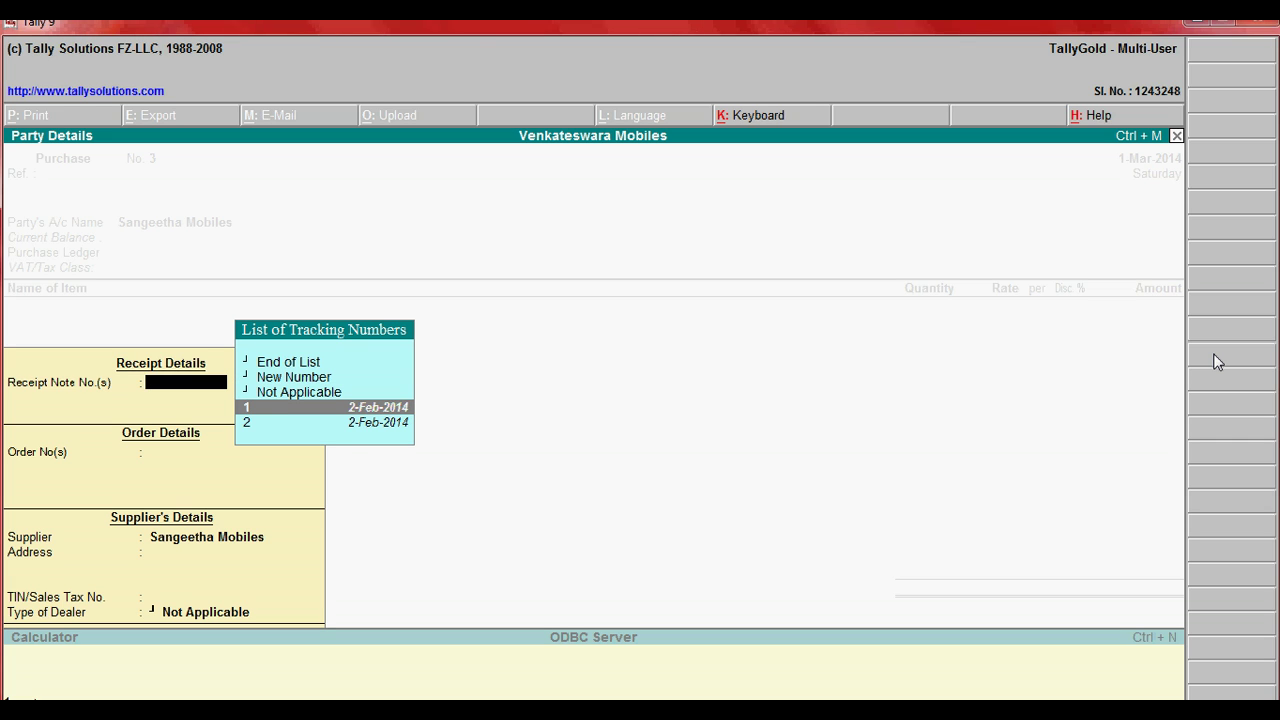
pyautogui.press('Return')
pyautogui.press('Down')
pyautogui.press('Down')
pyautogui.press('Down')
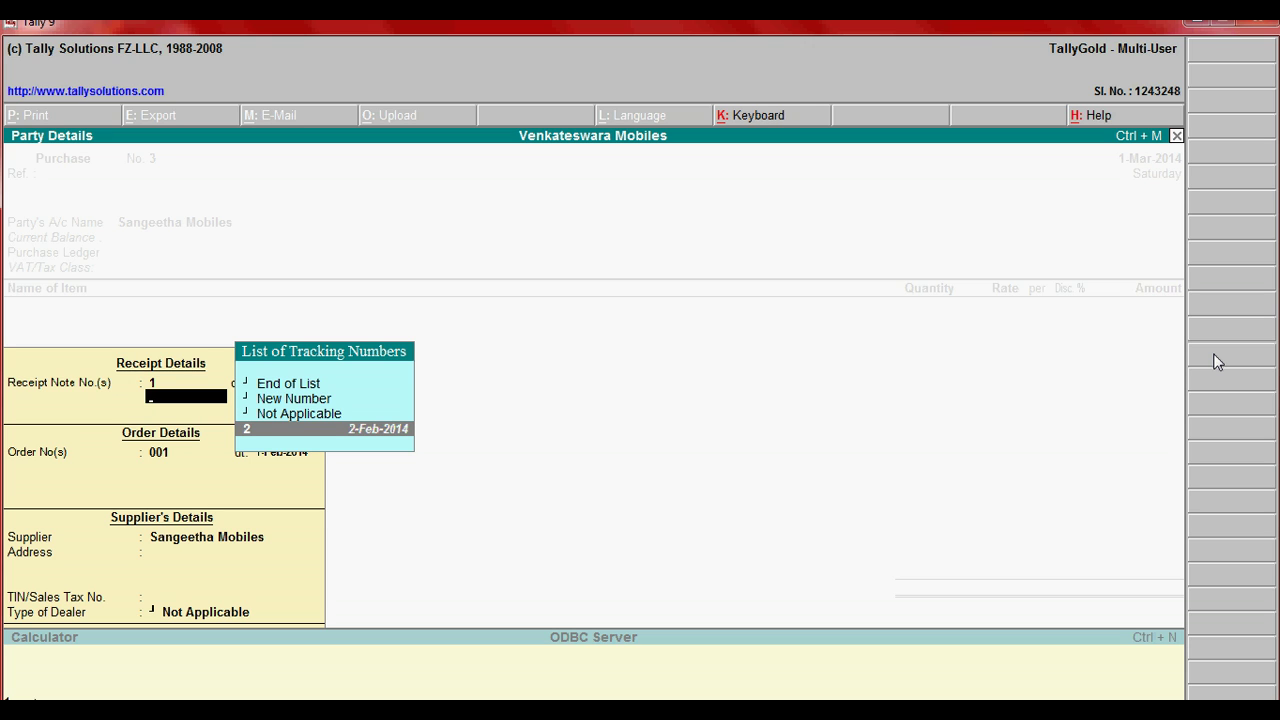
pyautogui.press('Return')
pyautogui.press('Return')
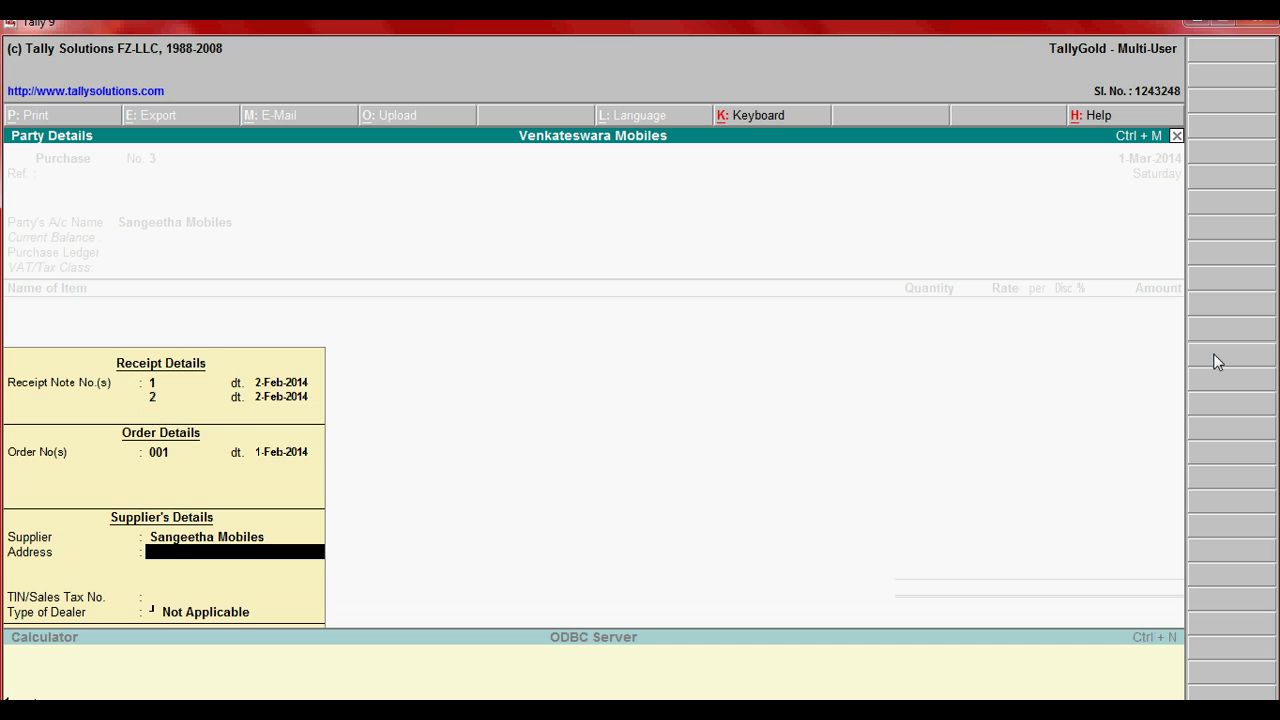
pyautogui.press('Return')
pyautogui.press('Return')
pyautogui.press('Return')
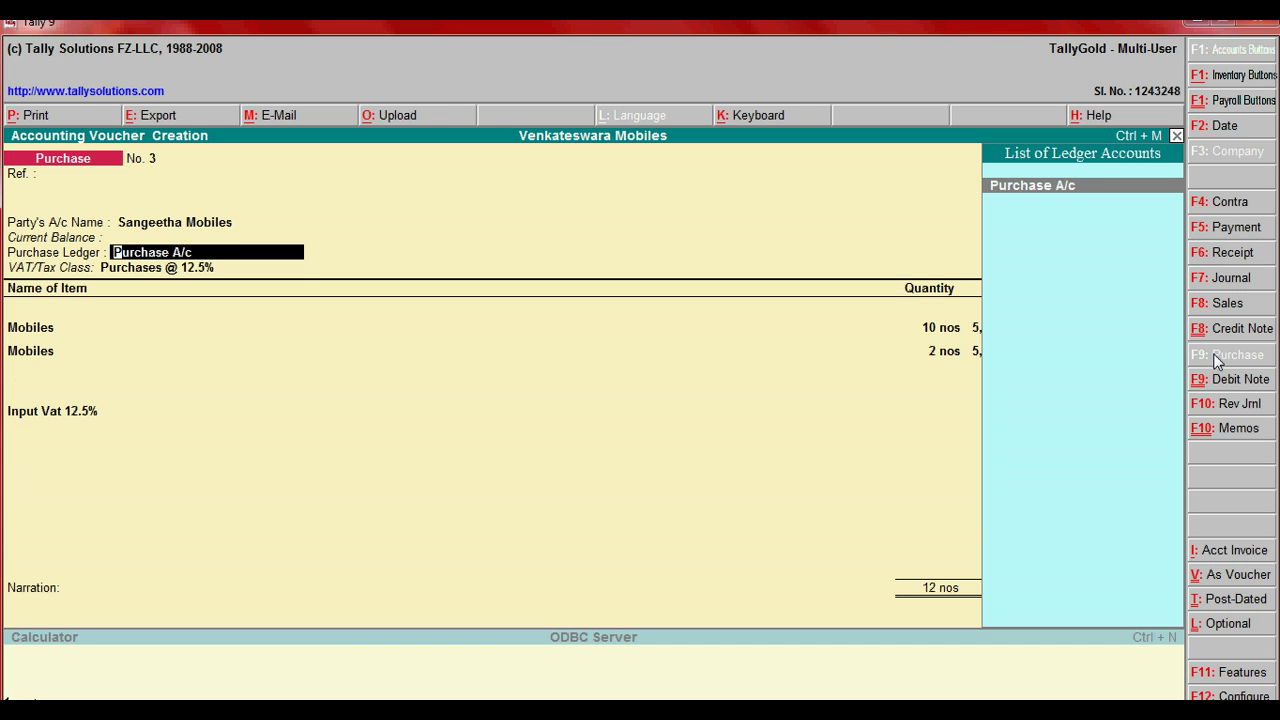
# Step: Accept Purchase A/c and the allocations of both Mobiles lines, 10 nos and 2 nos at the 5,000 rate
pyautogui.press('Return')
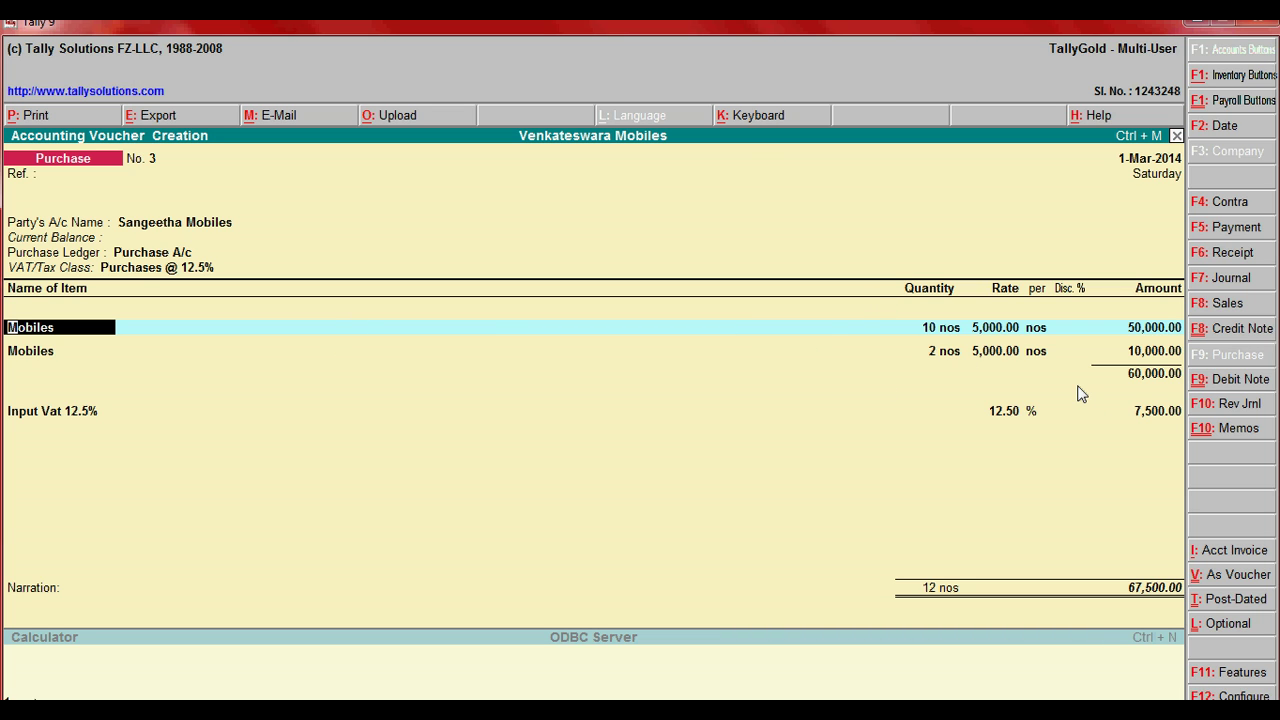
pyautogui.press('Return')
pyautogui.press('Return')
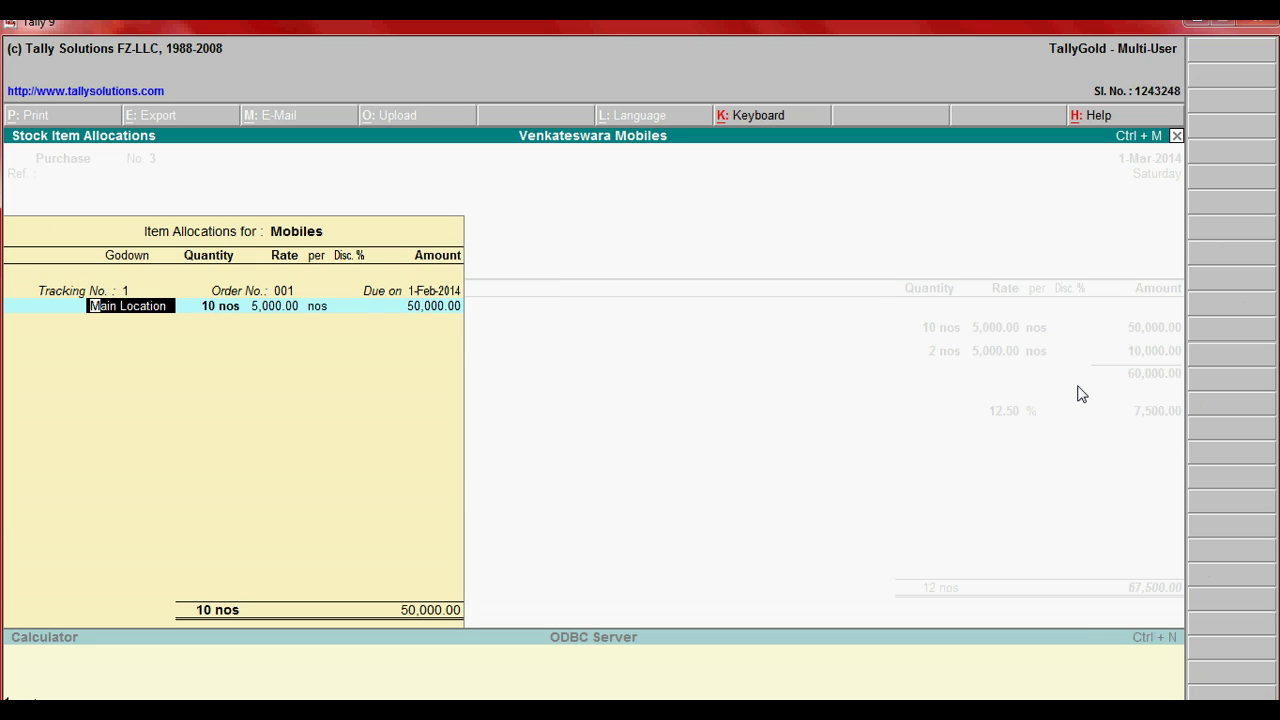
pyautogui.press('Return')
pyautogui.press('Return')
pyautogui.press('Return')
pyautogui.press('Return')
pyautogui.press('Return')
pyautogui.press('Return')
pyautogui.press('Return')
pyautogui.press('Return')
pyautogui.press('Return')
pyautogui.press('Return')
pyautogui.press('Return')
pyautogui.press('Return')
pyautogui.press('Return')
pyautogui.press('Return')
pyautogui.press('Return')
pyautogui.press('Return')
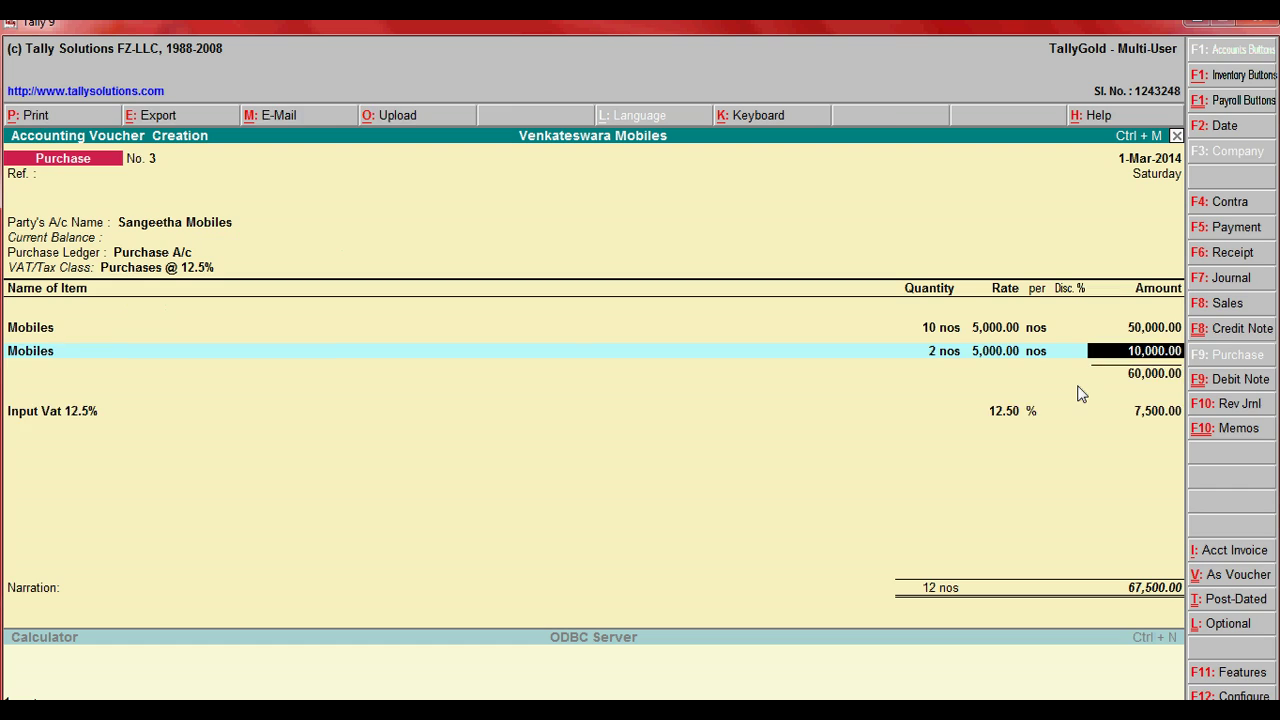
# Step: Keep the Input Vat 12.5% line and save the purchase voucher without a narration
pyautogui.press('Return')
pyautogui.press('Return')
pyautogui.press('Return')
pyautogui.press('Return')
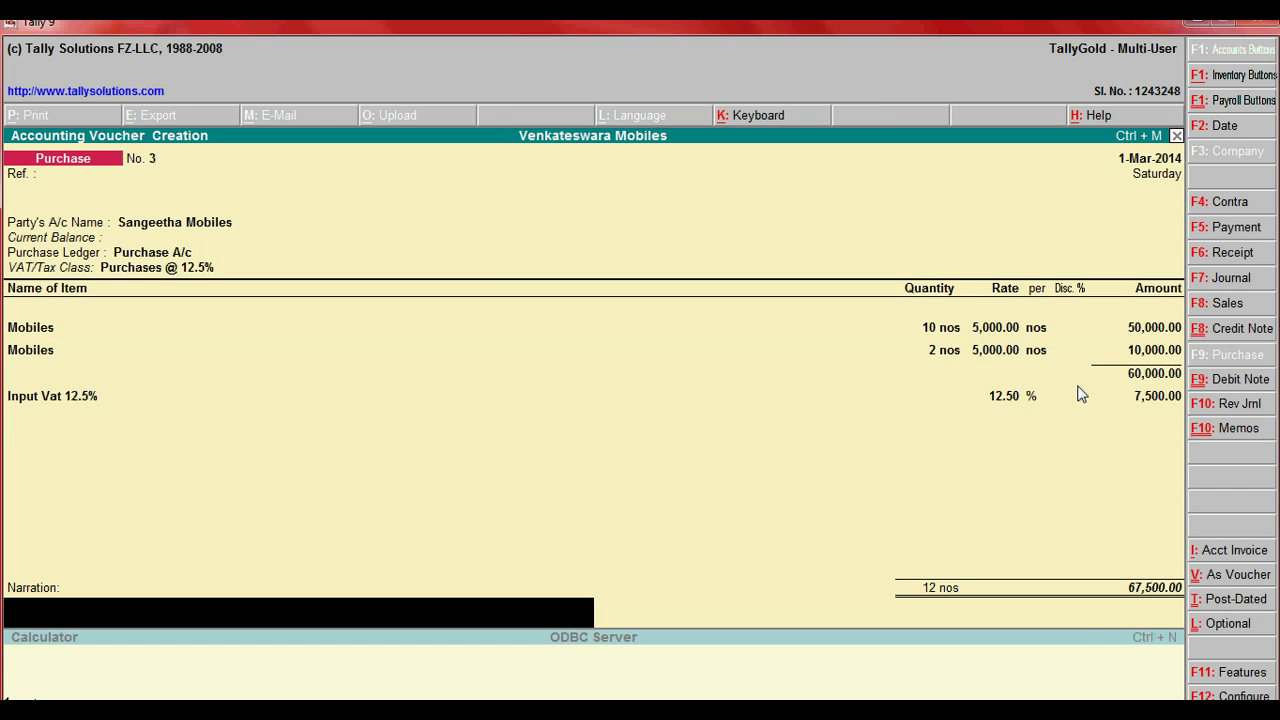
pyautogui.press('Return')
pyautogui.press('Return')
pyautogui.hotkey('alt', 'F7')
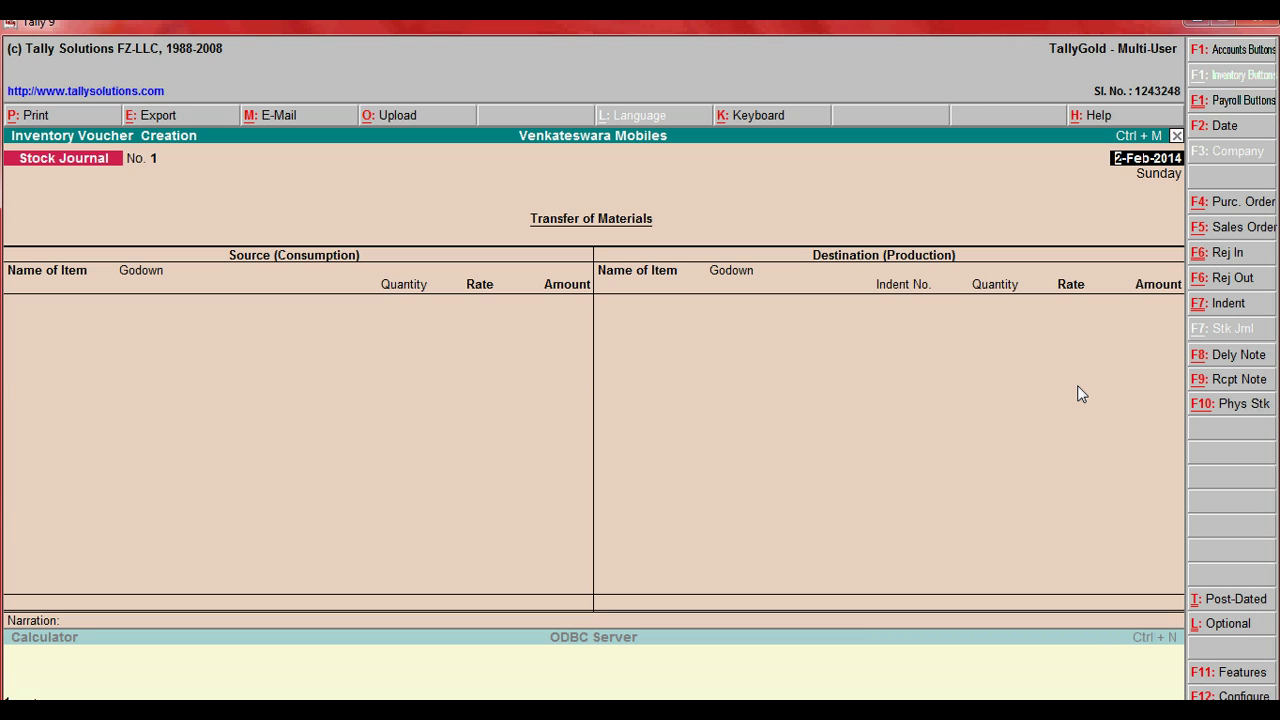
pyautogui.press('Return')
pyautogui.press('Return')
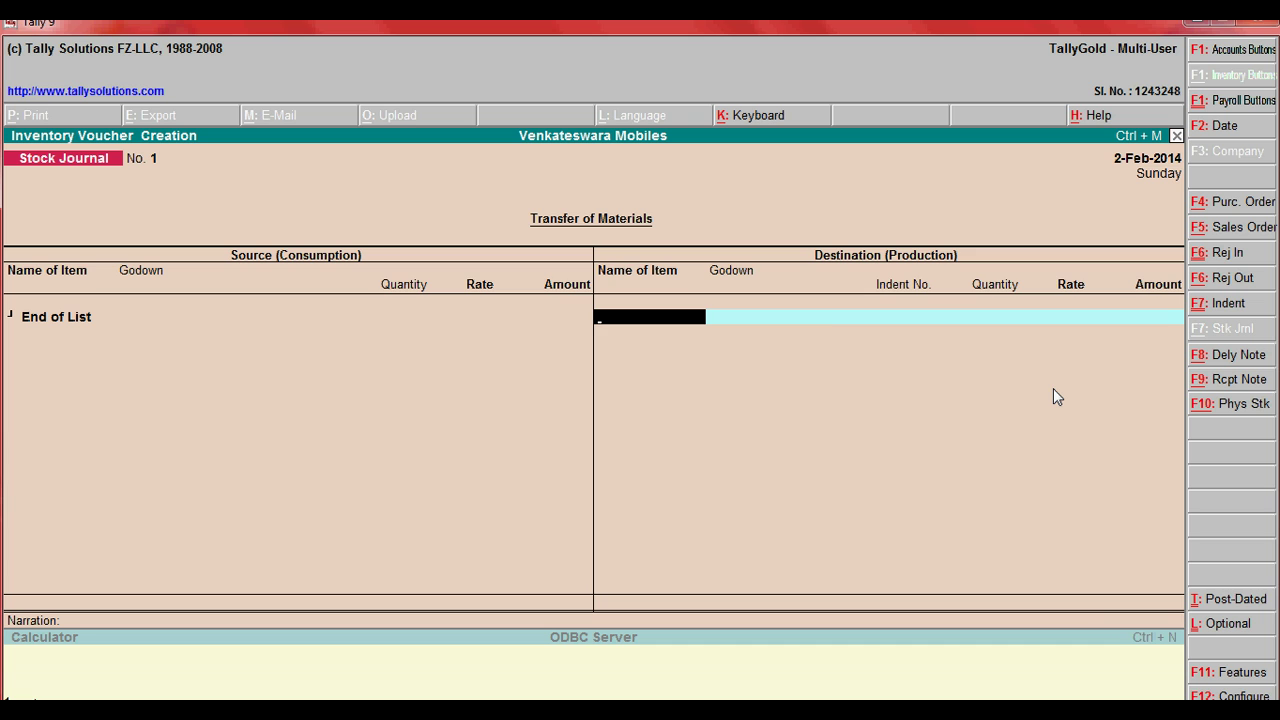
pyautogui.press('Escape')
pyautogui.press('Return')
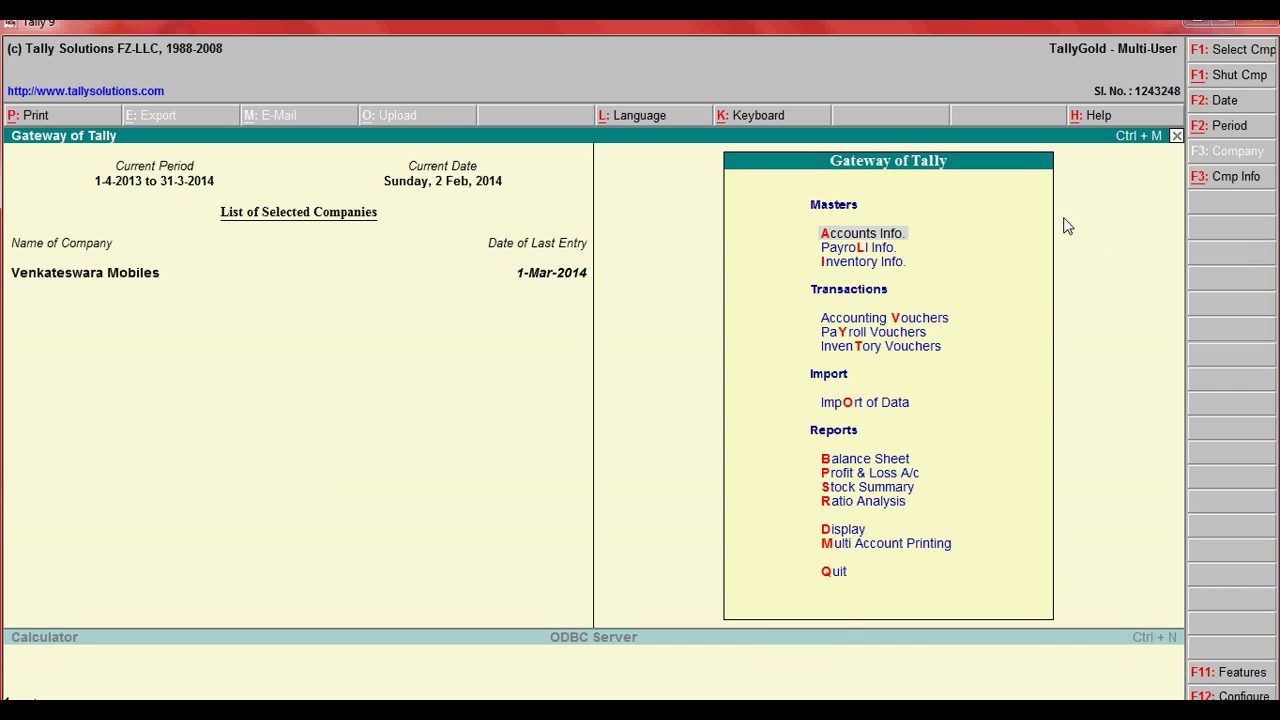
# Step: Open the Purchase Order Summary among the inventory statements to check the outstanding purchase orders
pyautogui.click(840, 531)
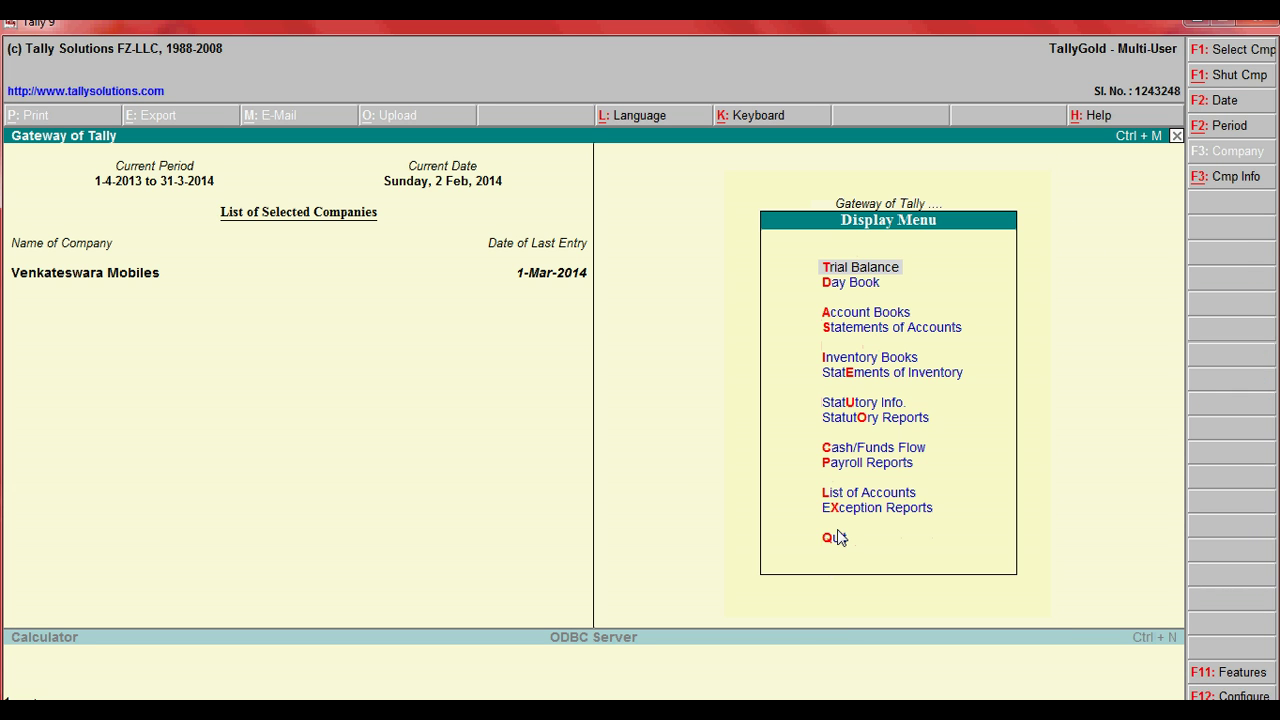
pyautogui.press('Down')
pyautogui.press('Down')
pyautogui.press('Down')
pyautogui.press('Down')
pyautogui.press('Down')
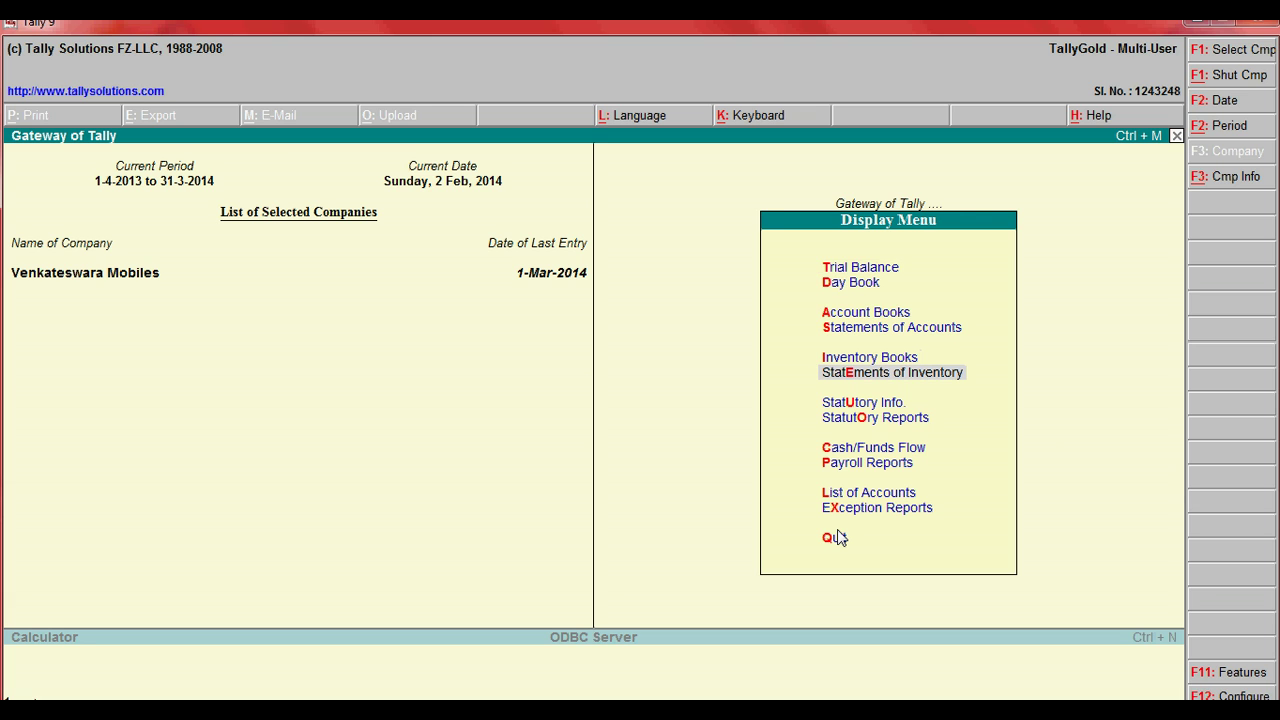
pyautogui.press('Return')
pyautogui.press('Down')
pyautogui.press('Down')
pyautogui.press('Down')
pyautogui.press('Down')
pyautogui.press('Down')
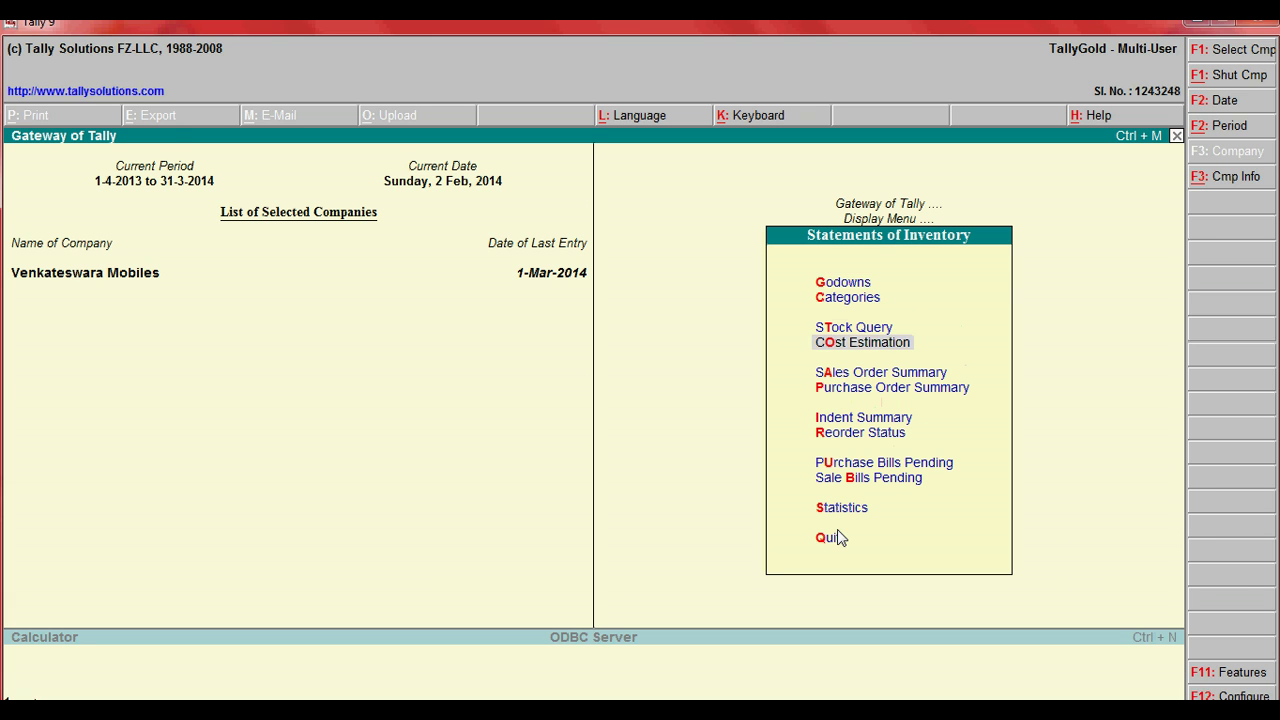
pyautogui.press('Return')
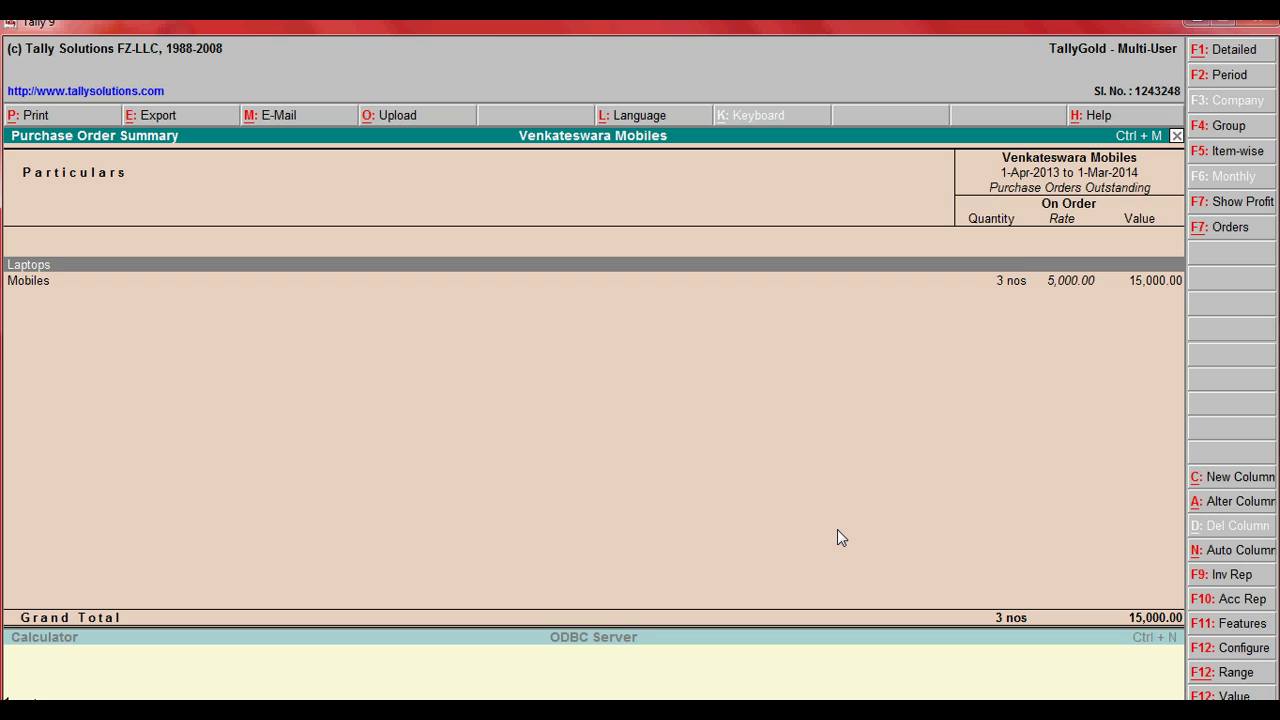
# Step: Open the outstanding purchase order details for Mobiles and expand the order to its linked vouchers
pyautogui.press('Down')
pyautogui.press('Return')
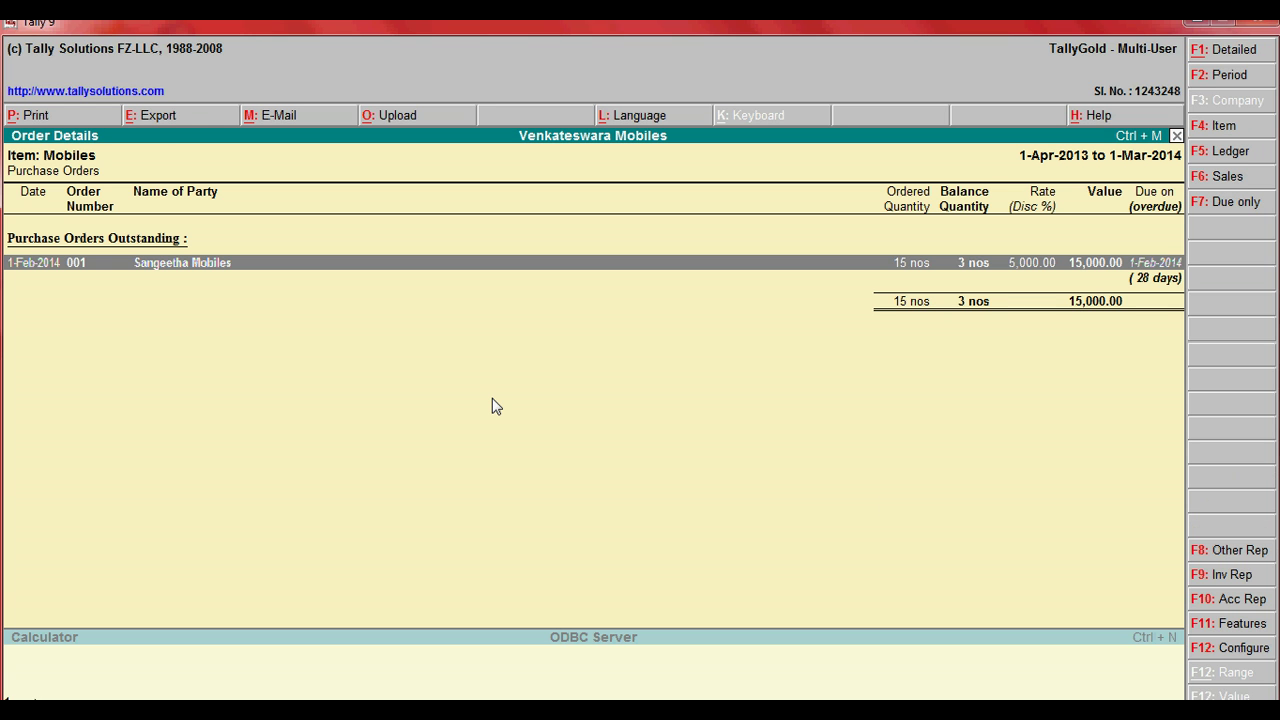
pyautogui.hotkey('alt', 'F1')
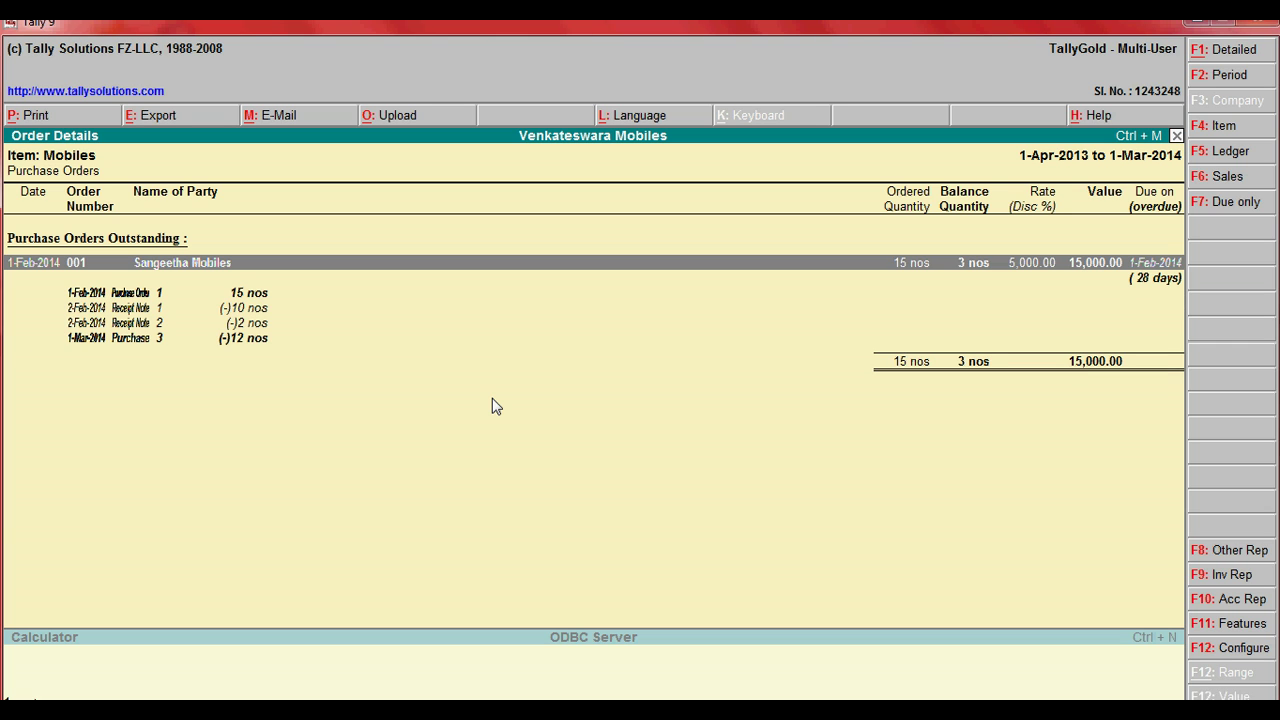
# Step: Examine the purchase order, receipt note and purchase entries listed under the Sangeetha Mobiles order
pyautogui.press('Down')
pyautogui.press('Up')
pyautogui.press('Down')
pyautogui.press('Down')
pyautogui.press('Up')
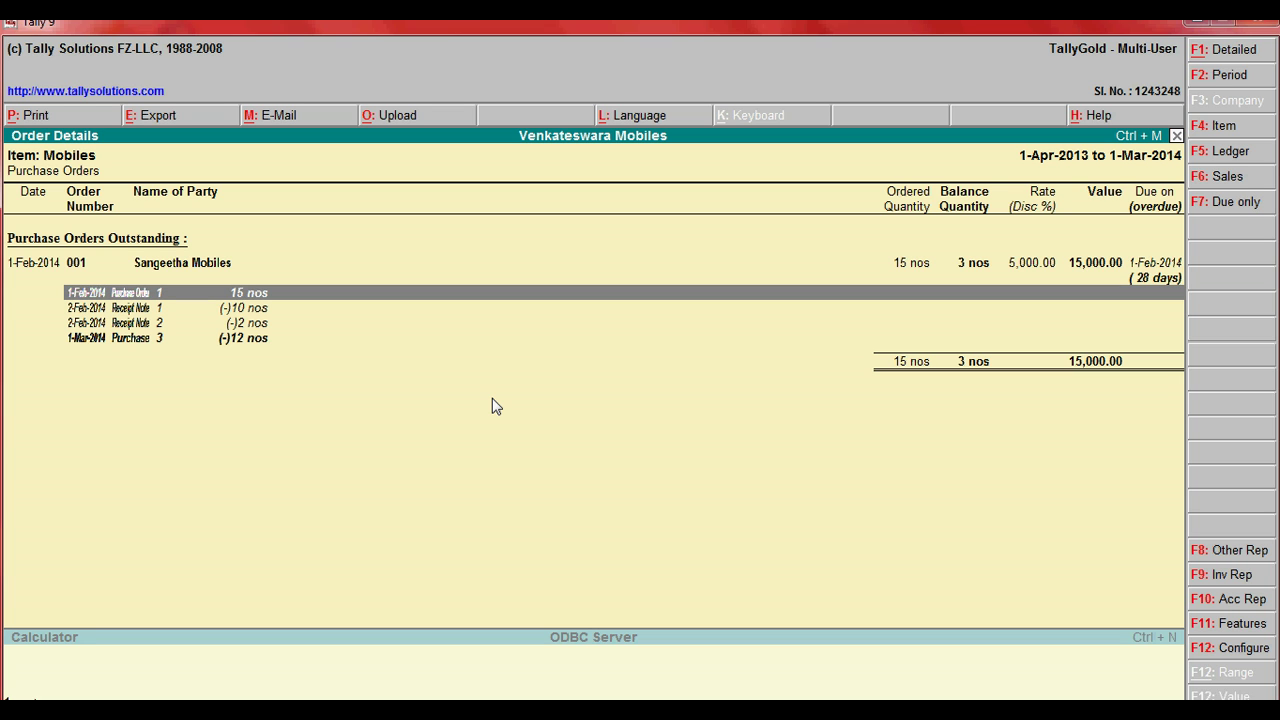
pyautogui.press('Down')
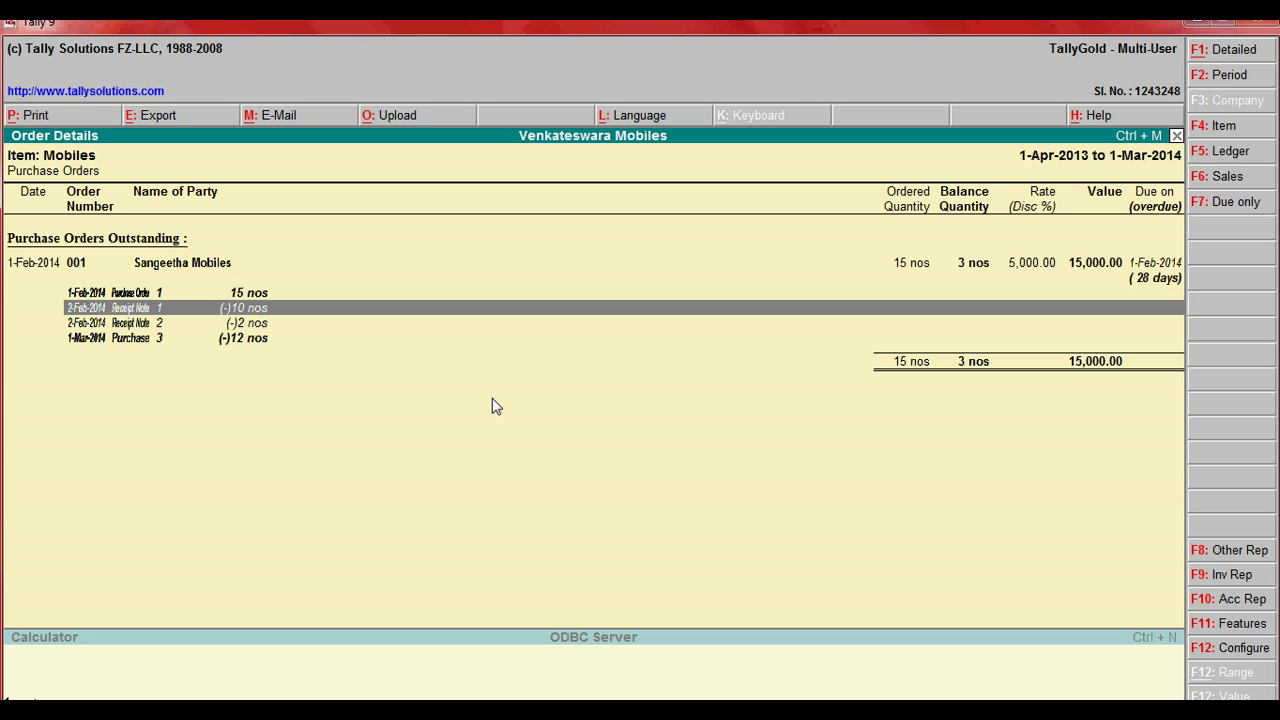
pyautogui.press('Down')
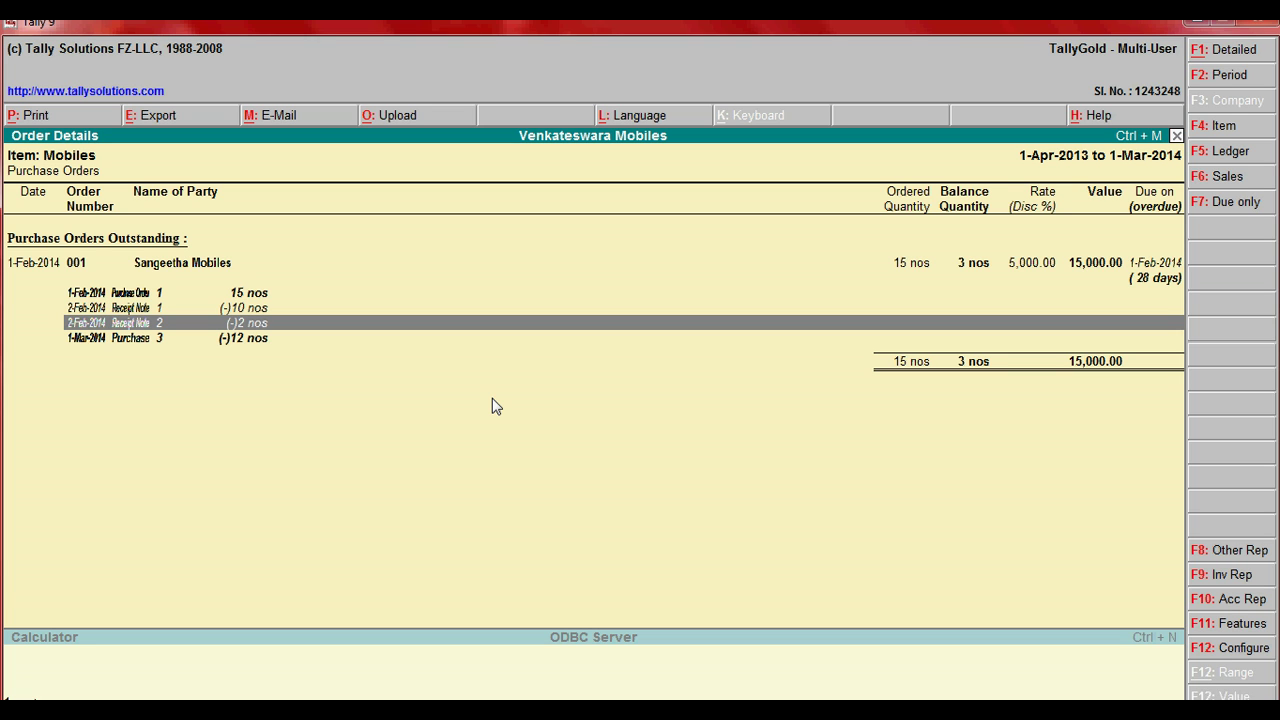
pyautogui.press('Down')
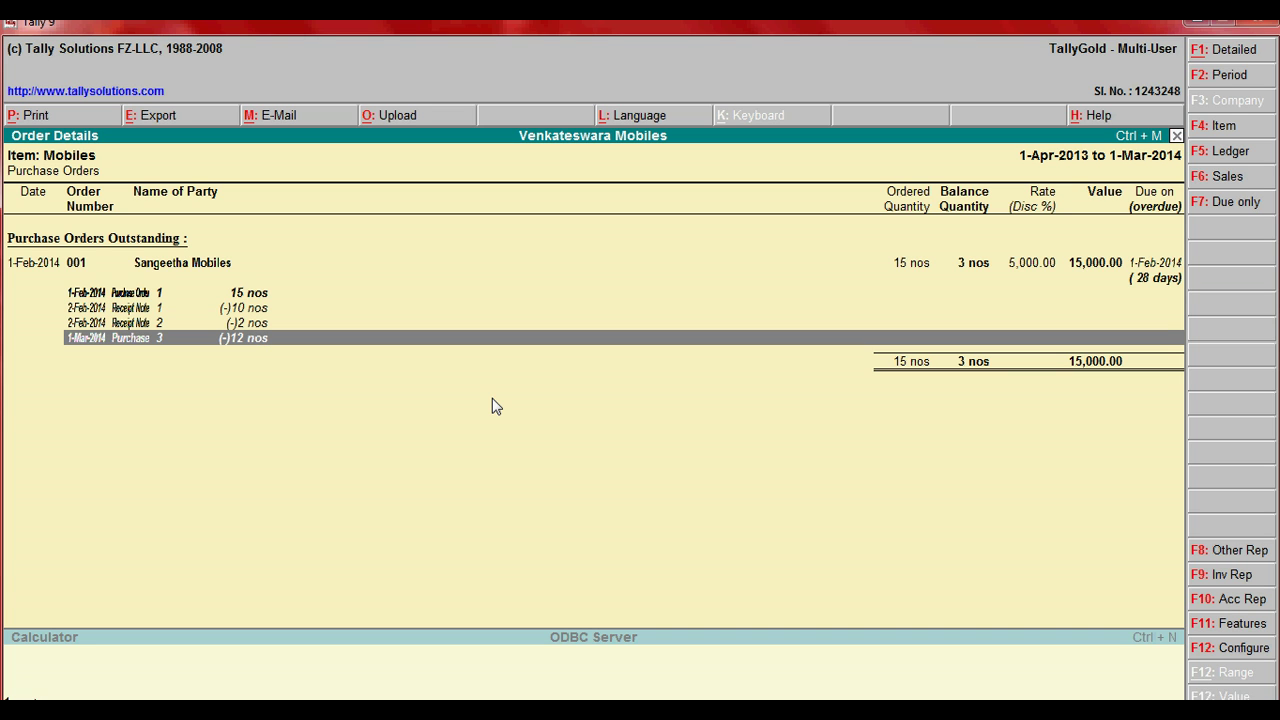
pyautogui.press('Up')
pyautogui.press('Up')
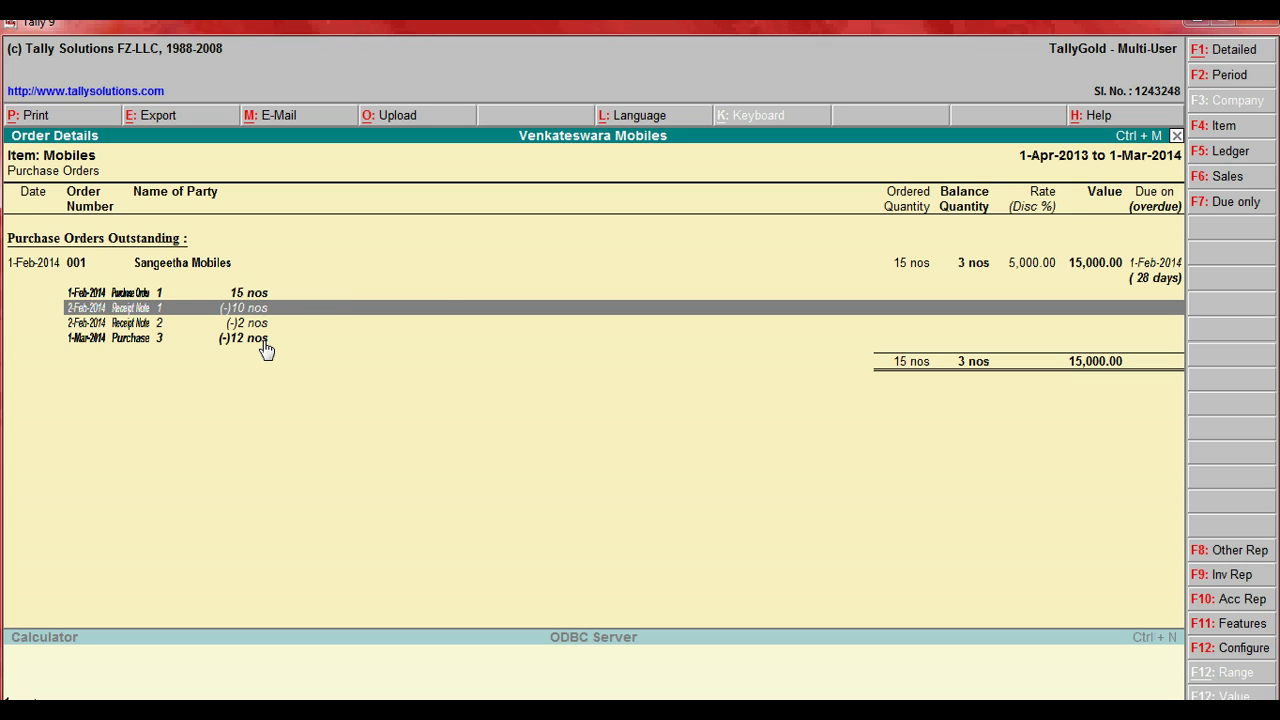
pyautogui.press('Down')
pyautogui.press('Down')
pyautogui.press('Up')
pyautogui.press('Up')
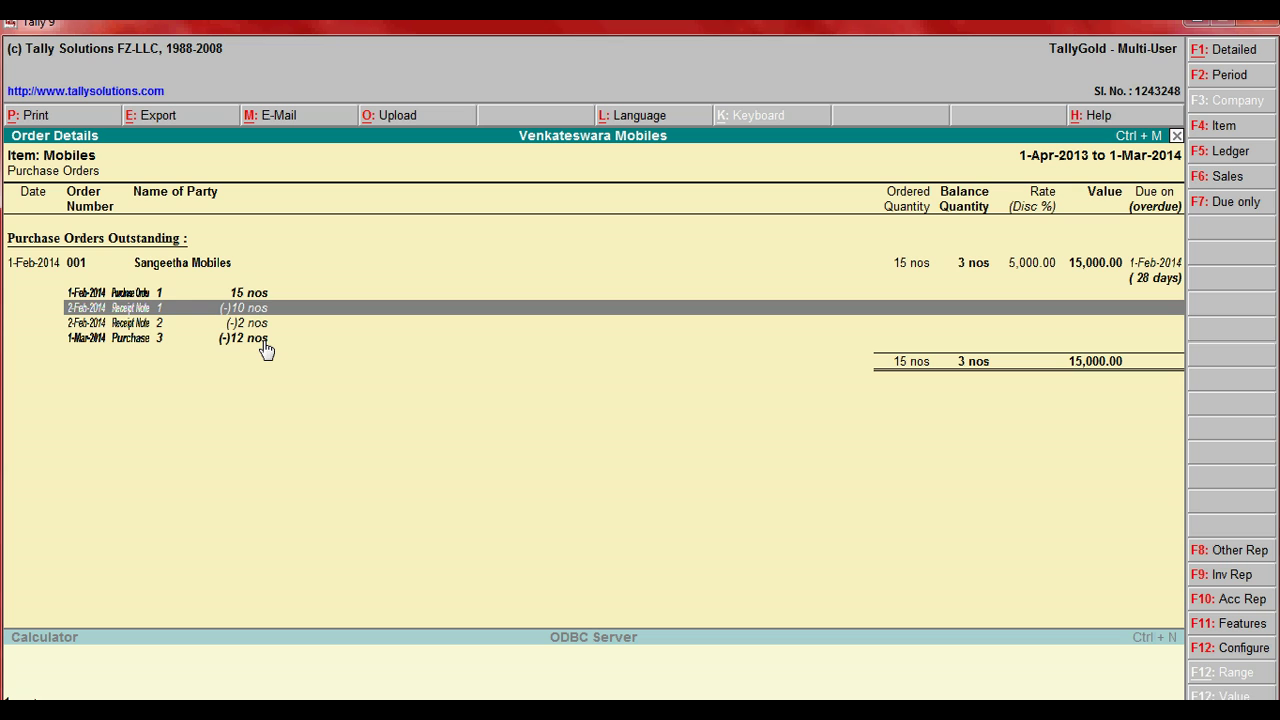
pyautogui.press('Down')
pyautogui.press('Down')
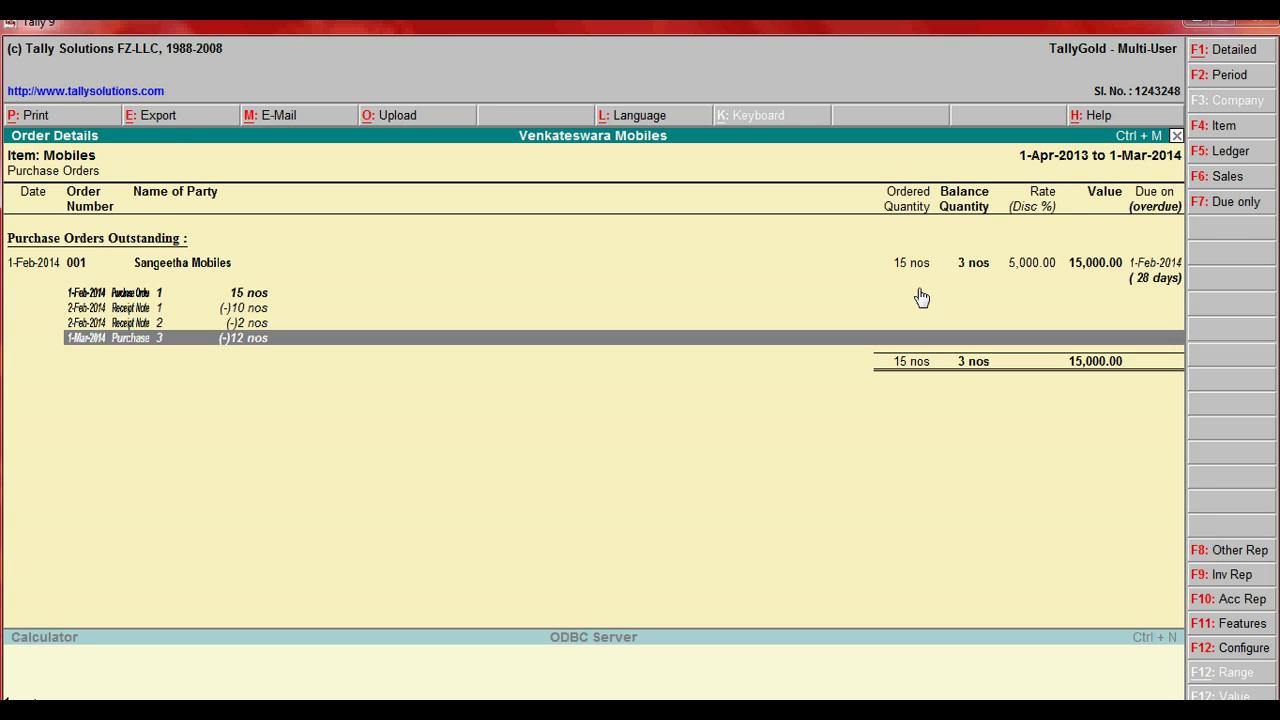
# Step: Reopen the Mobiles order details and view the linked 1-Mar-2014 purchase voucher, then quit it without changes
pyautogui.press('Escape')
pyautogui.press('Return')
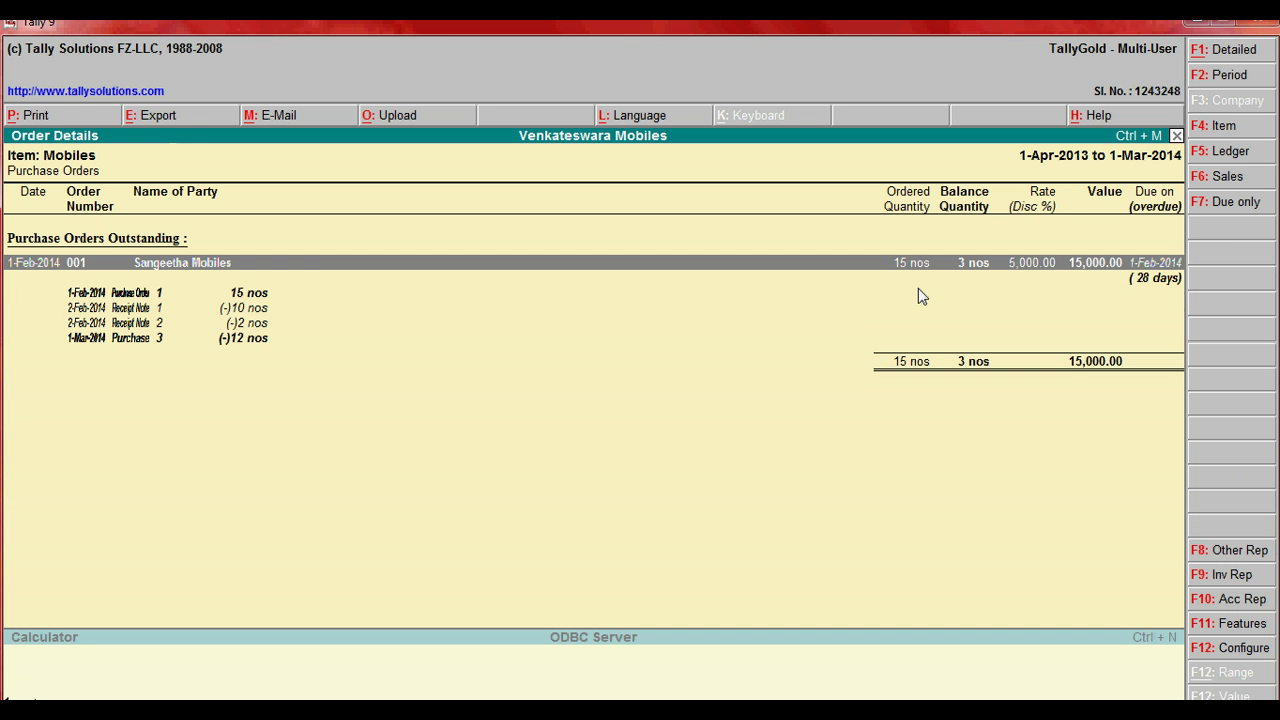
pyautogui.press('Down')
pyautogui.press('Down')
pyautogui.press('Down')
pyautogui.press('Up')
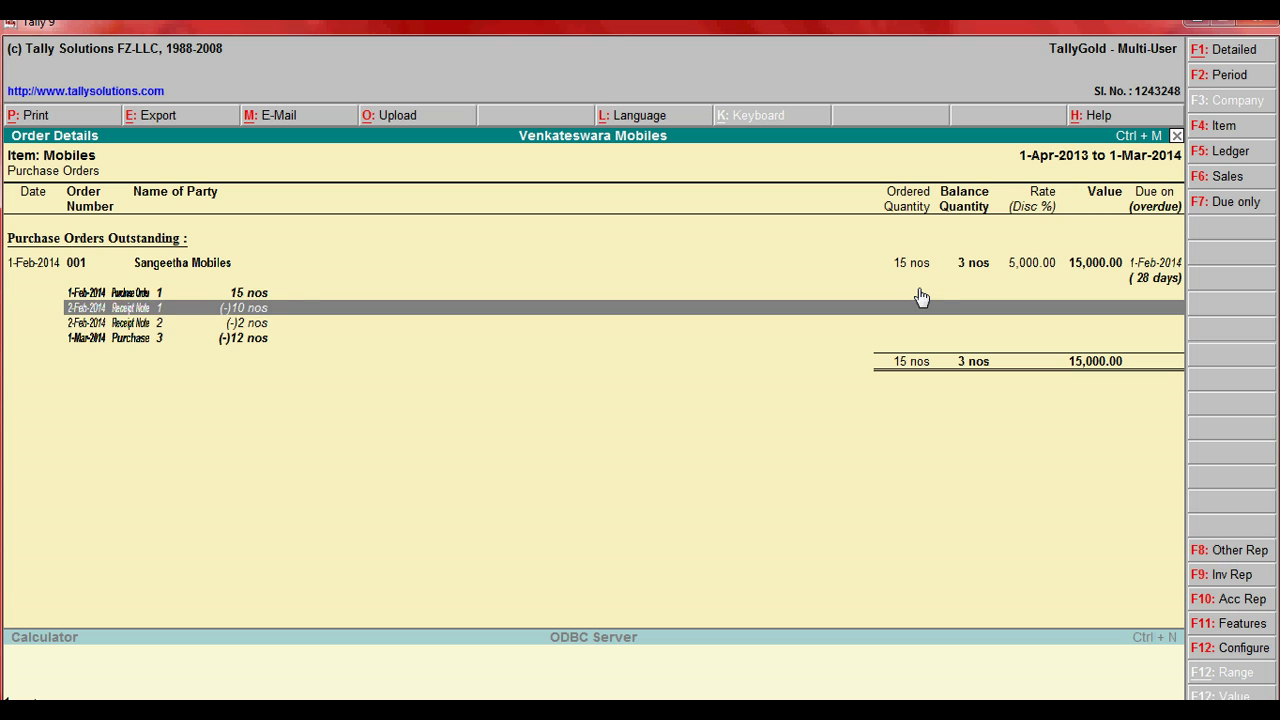
pyautogui.press('Down')
pyautogui.press('Down')
pyautogui.press('Return')
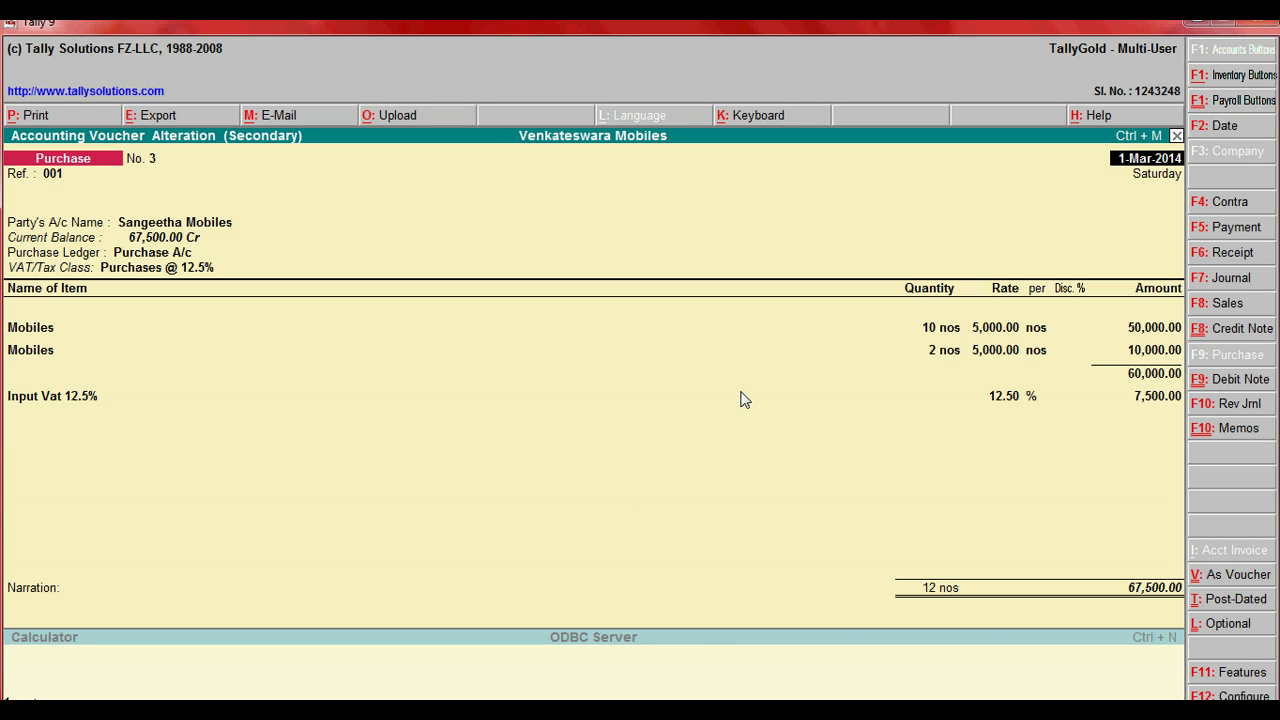
pyautogui.press('Escape')
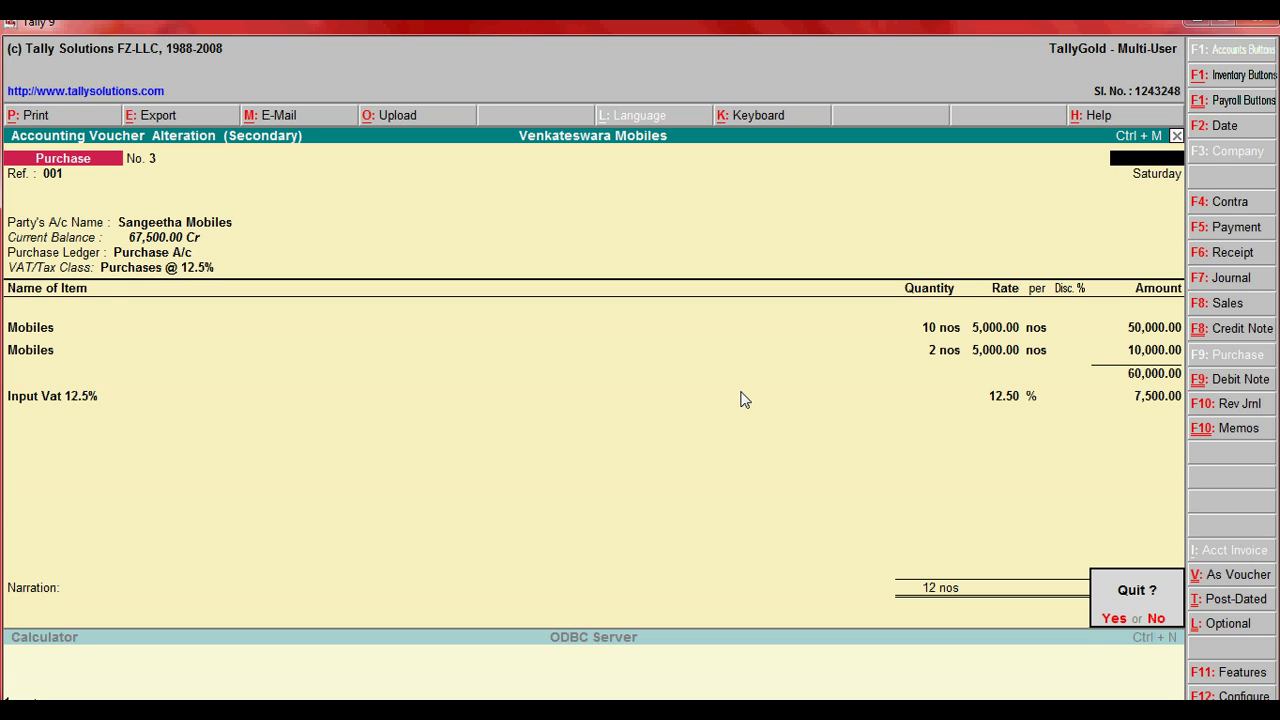
pyautogui.press('y')
# Step: Leave the inventory reports and open accounting voucher creation
pyautogui.press('Escape')
pyautogui.press('Escape')
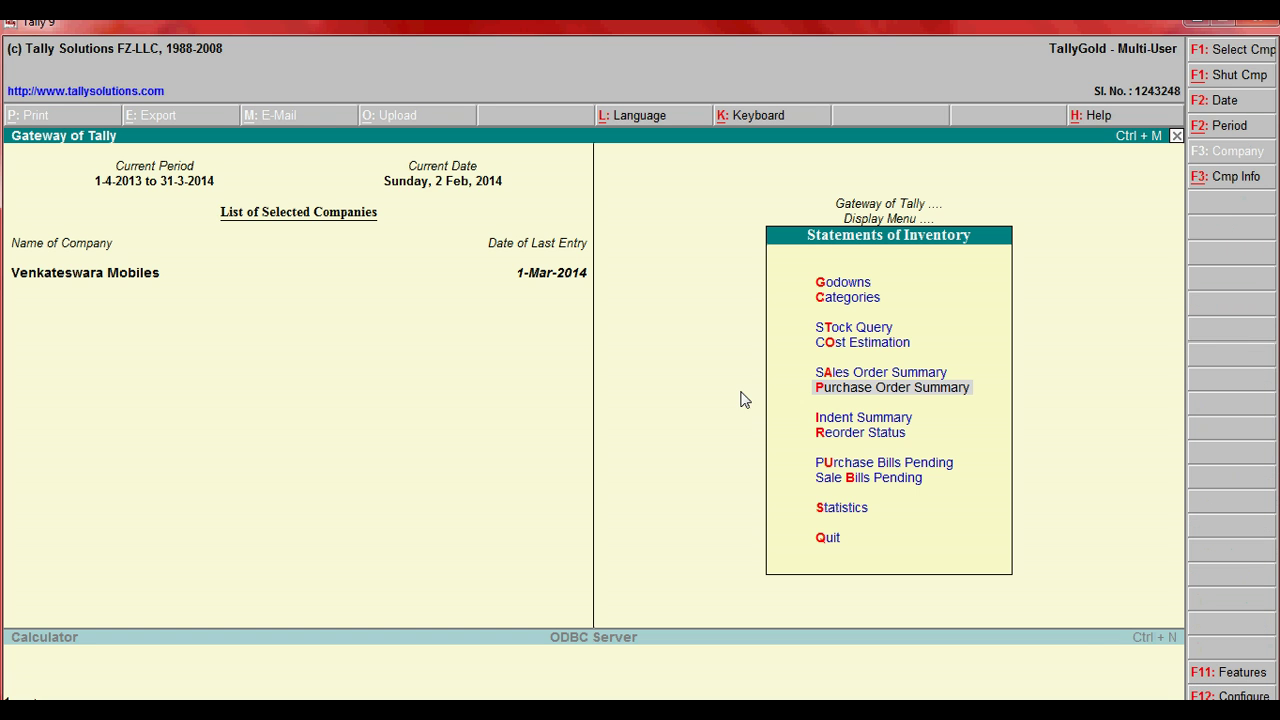
pyautogui.press('Escape')
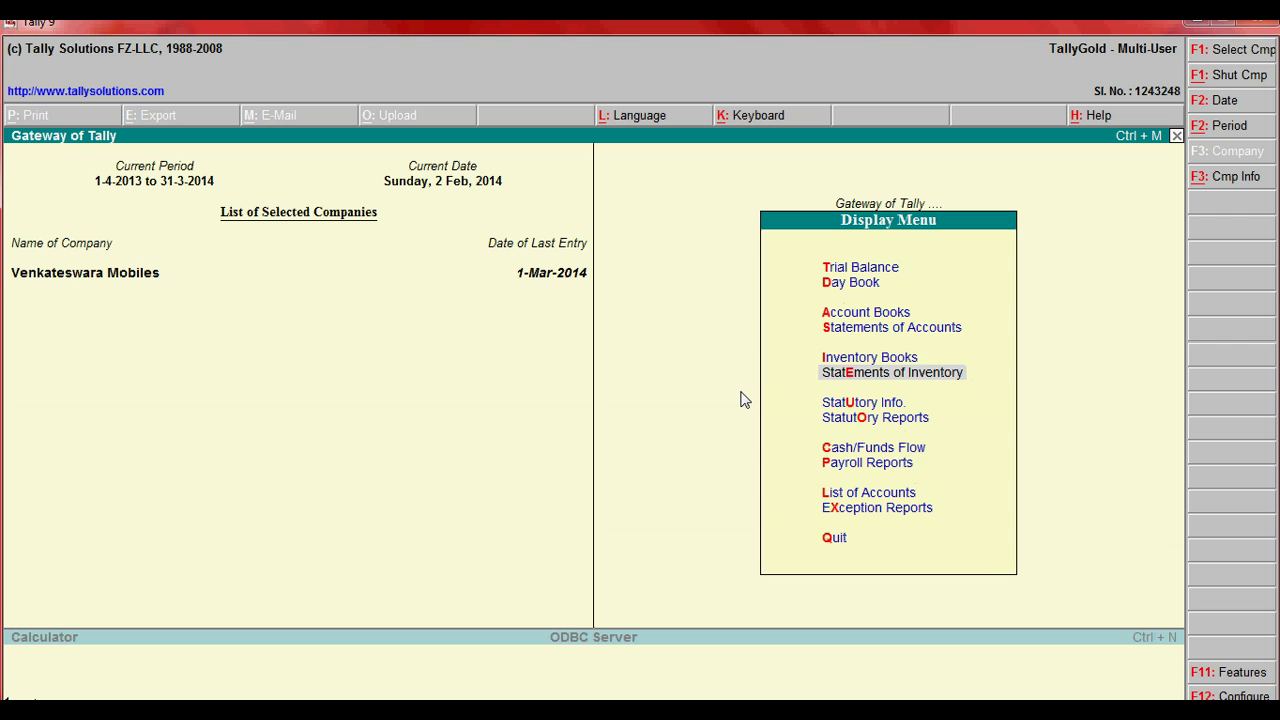
pyautogui.press('Up')
pyautogui.press('Up')
pyautogui.press('Up')
pyautogui.press('Up')
pyautogui.press('Down')
pyautogui.press('Escape')
pyautogui.press('Down')
pyautogui.press('Down')
pyautogui.press('Down')
pyautogui.press('Up')
pyautogui.press('Down')
pyautogui.press('Up')
pyautogui.press('Up')
pyautogui.press('Up')
pyautogui.press('Up')
pyautogui.press('Up')
pyautogui.press('Up')
pyautogui.press('Up')
pyautogui.press('Up')
pyautogui.press('Up')
pyautogui.press('Up')
pyautogui.press('Up')
pyautogui.press('Return')
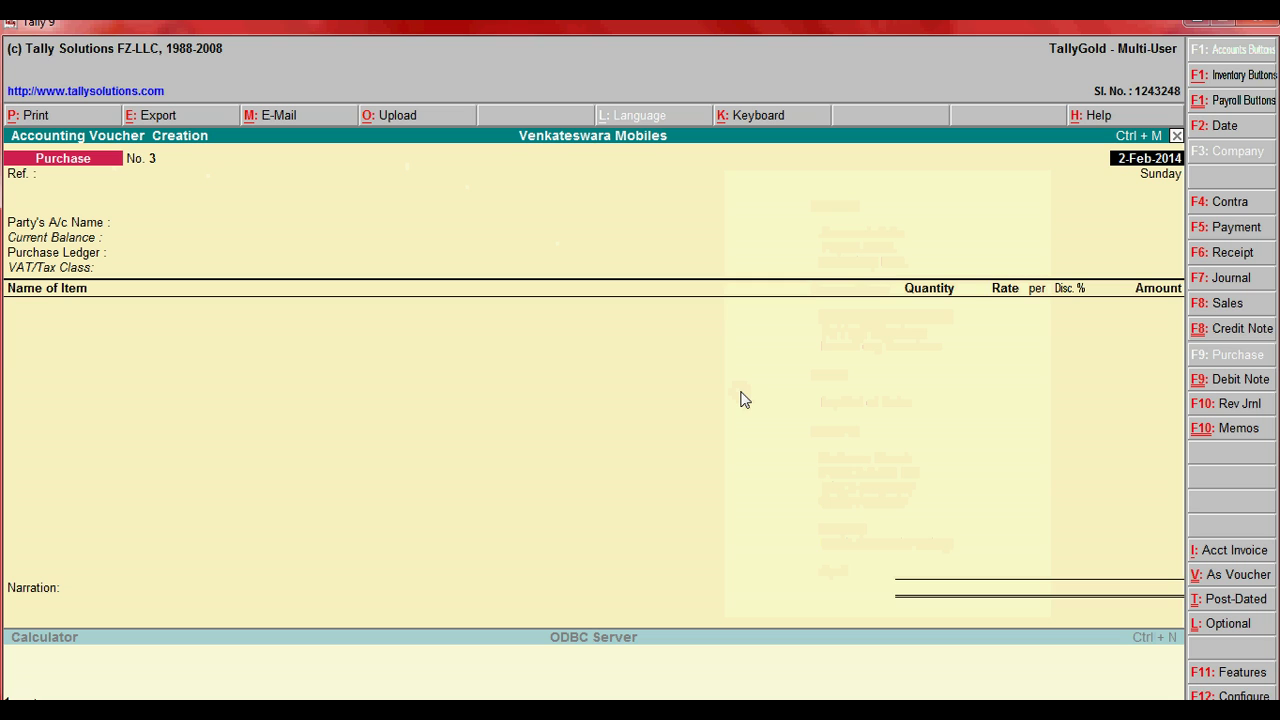
# Step: Start a payment voucher and set its date to 2-Mar-2014
pyautogui.click(1230, 232)
pyautogui.click(1233, 128)
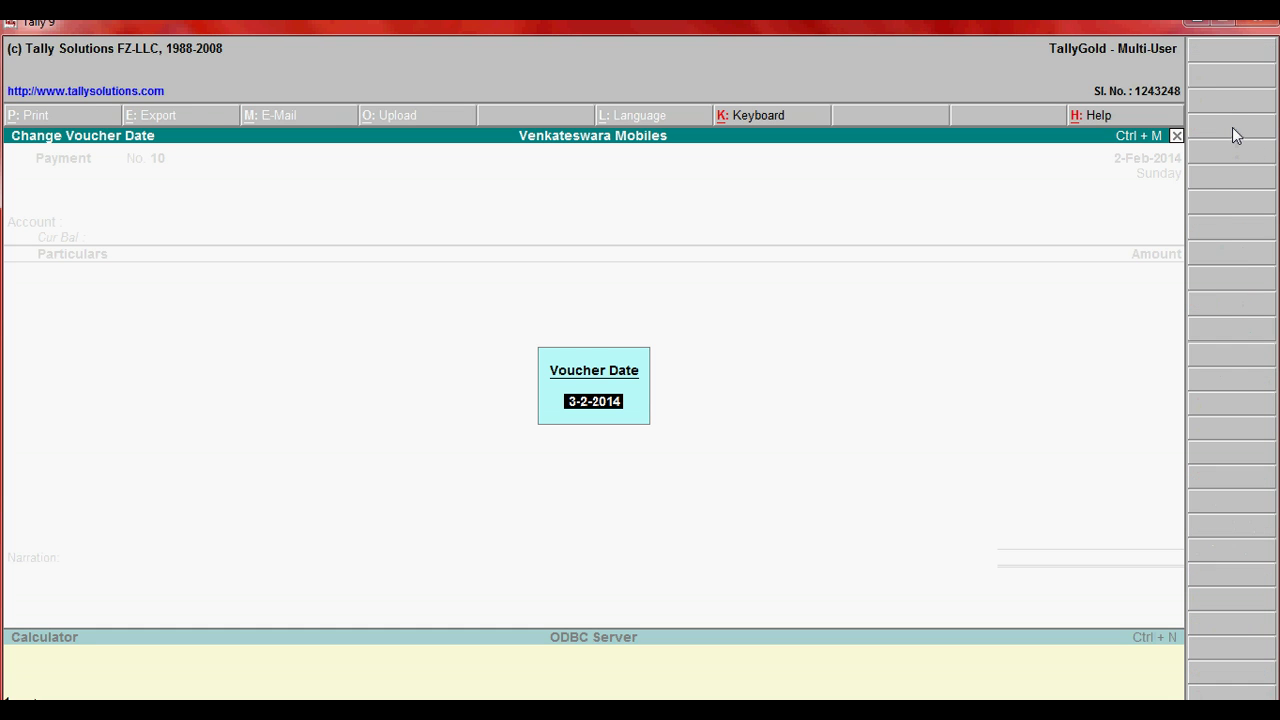
pyautogui.write('2-3')
pyautogui.press('Return')
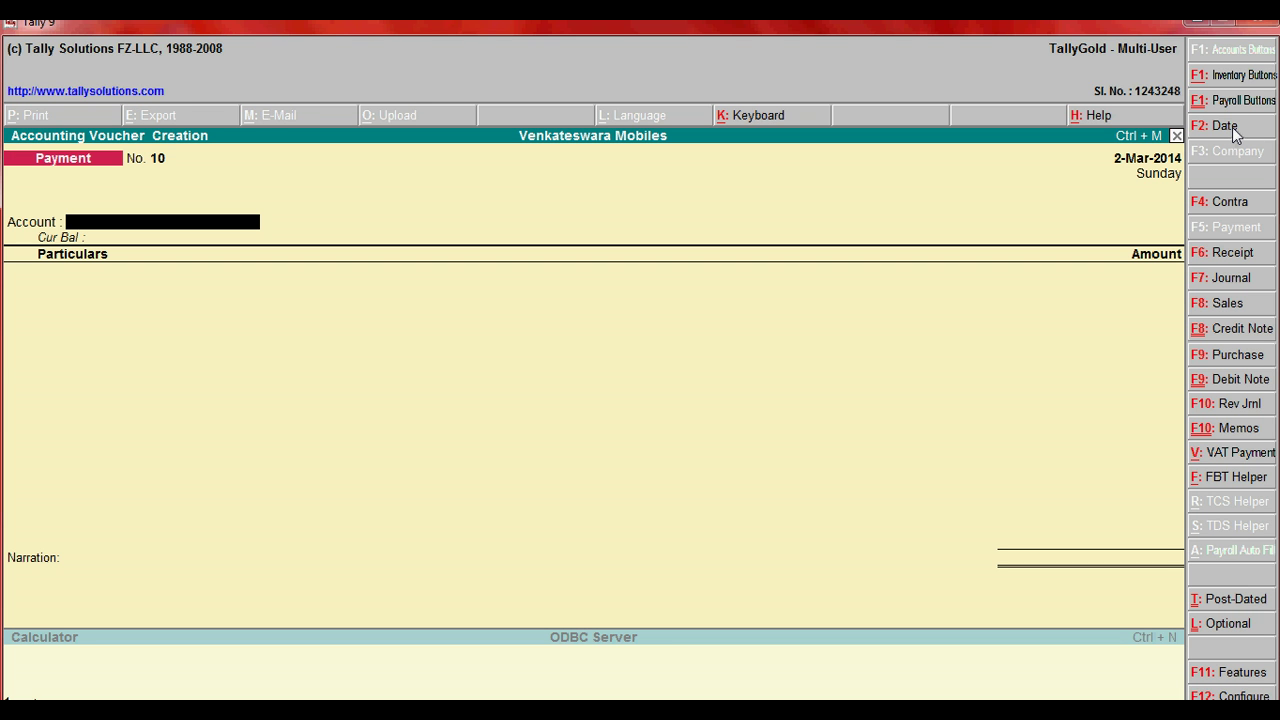
# Step: Pay Sangeetha Mobiles 67,000 from the State Bank of India account
pyautogui.write('s')
pyautogui.press('Return')
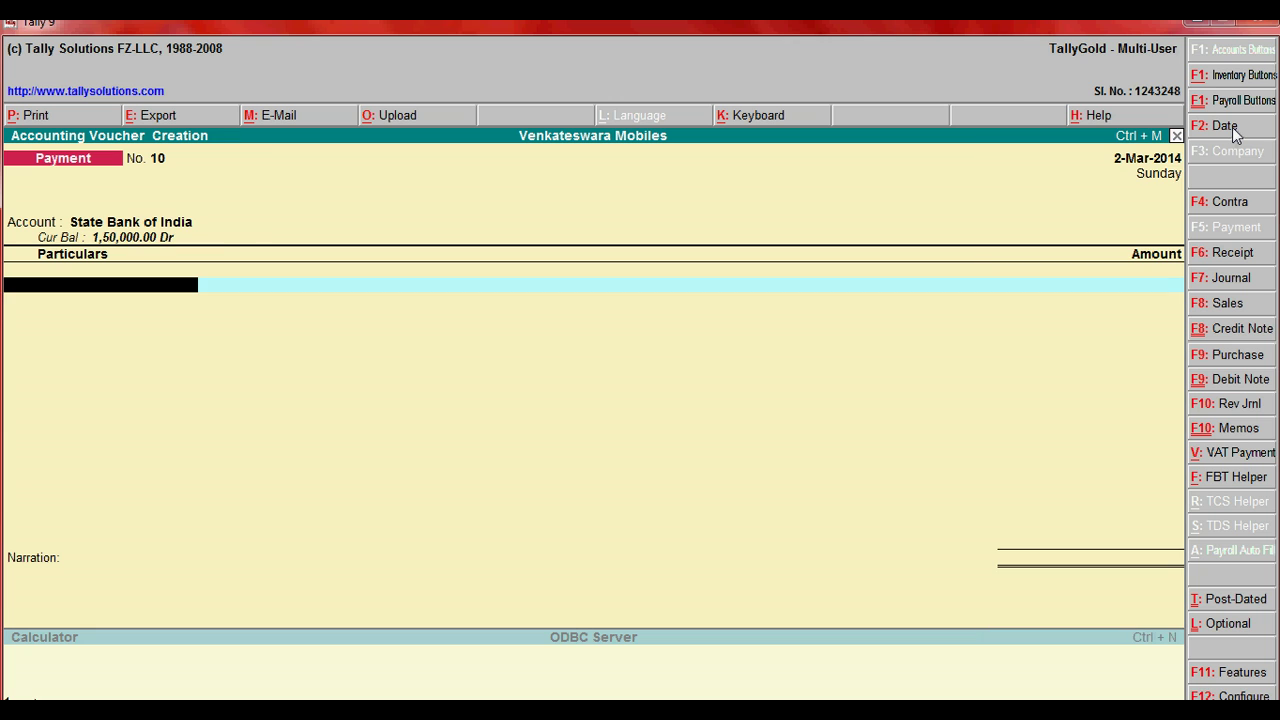
pyautogui.write('san')
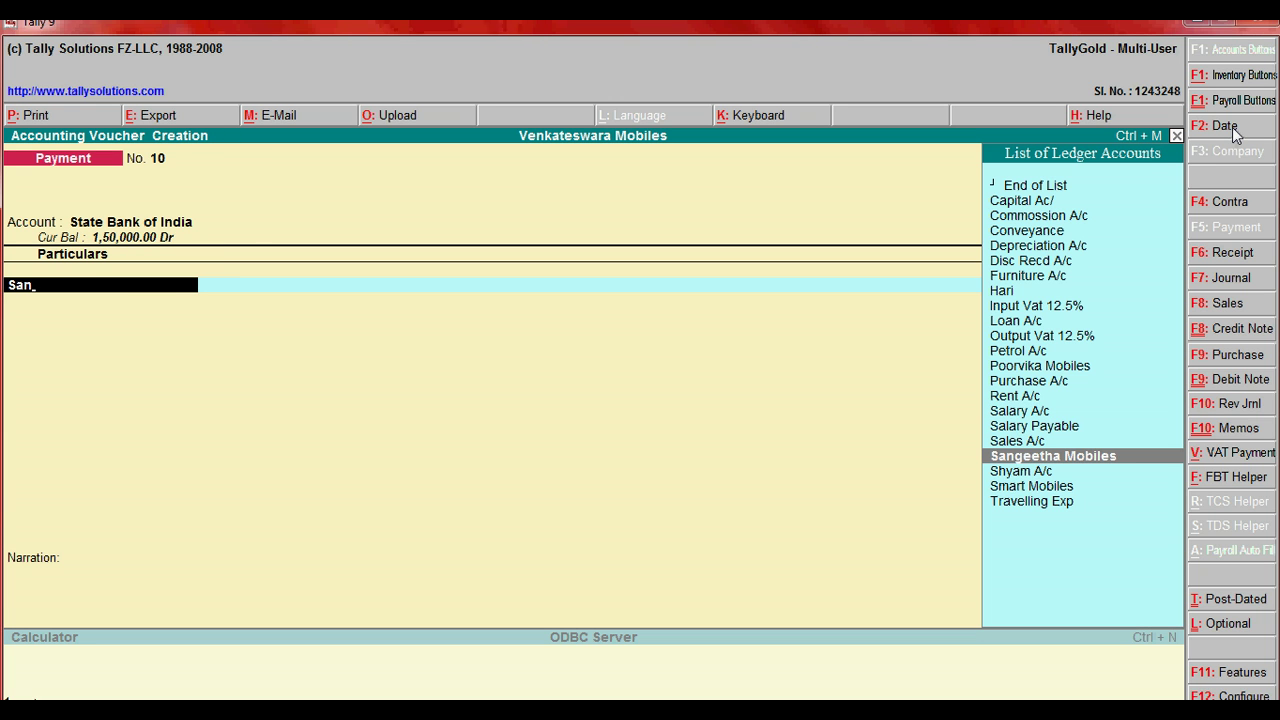
pyautogui.press('Return')
pyautogui.write('67000')
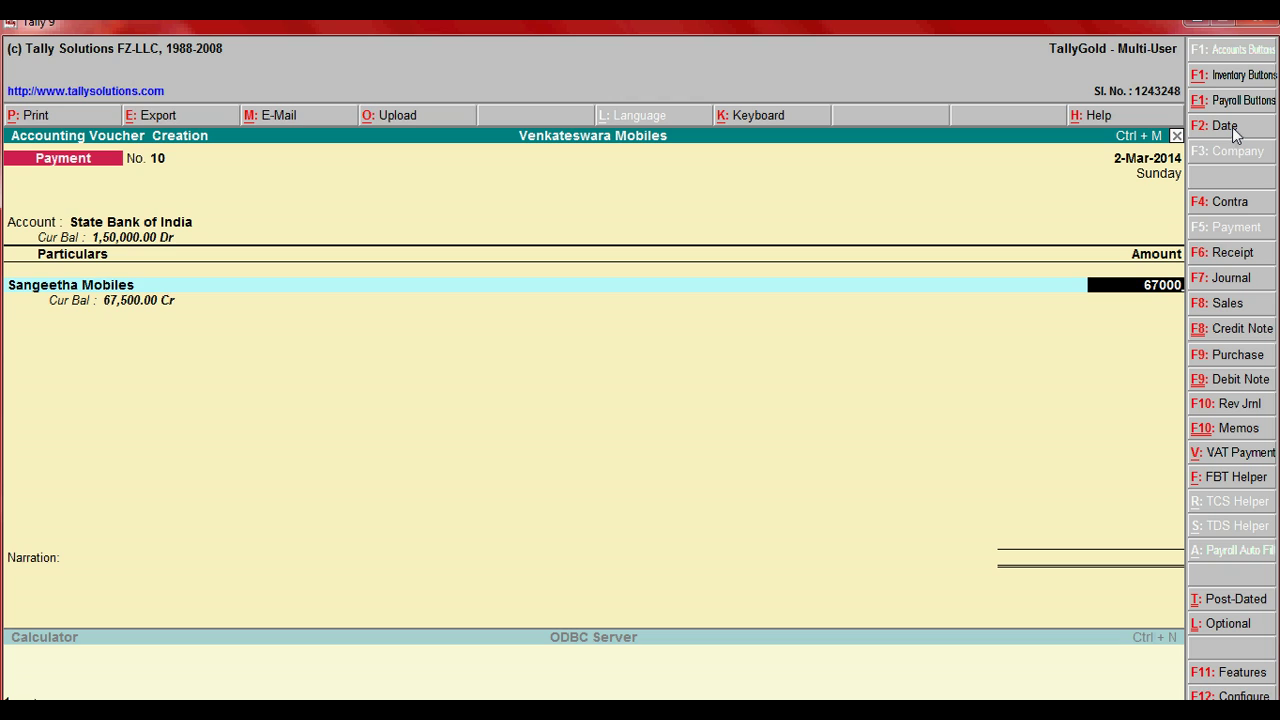
pyautogui.press('Return')
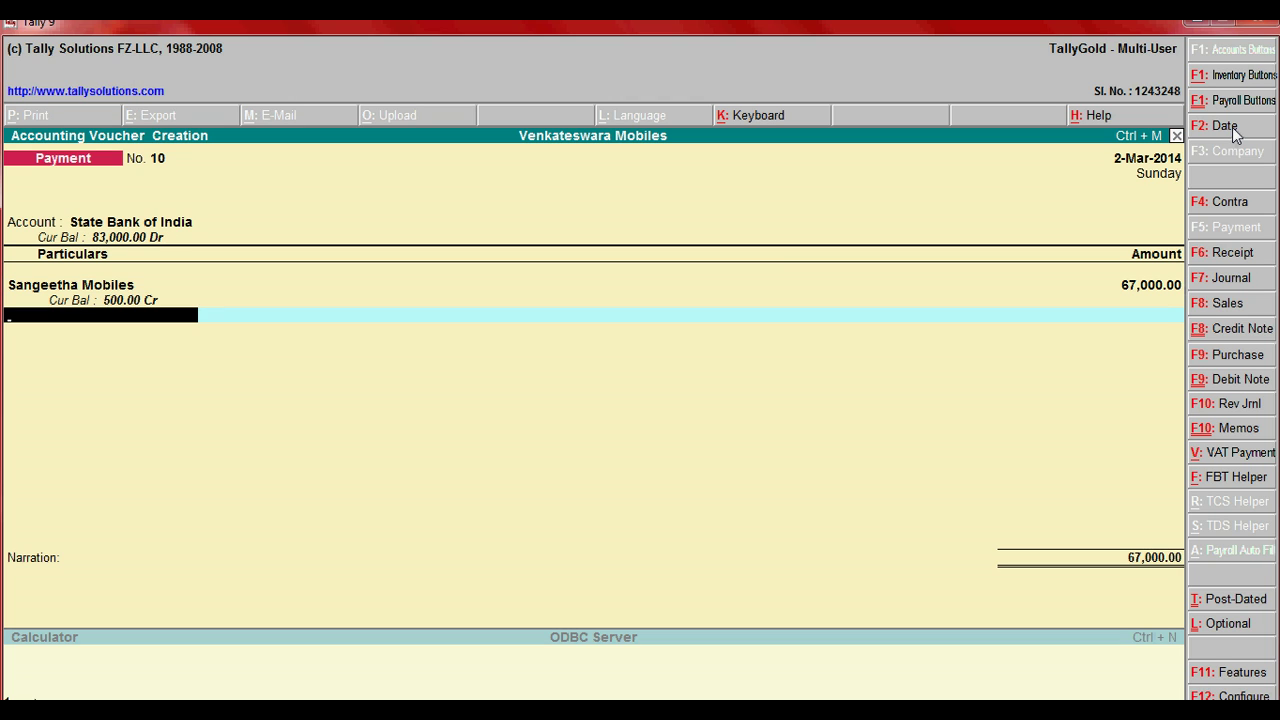
# Step: Enter the narration "Being paid che for Sangeetha mobiles" after the cheque number label and save the payment voucher
pyautogui.press('Return')
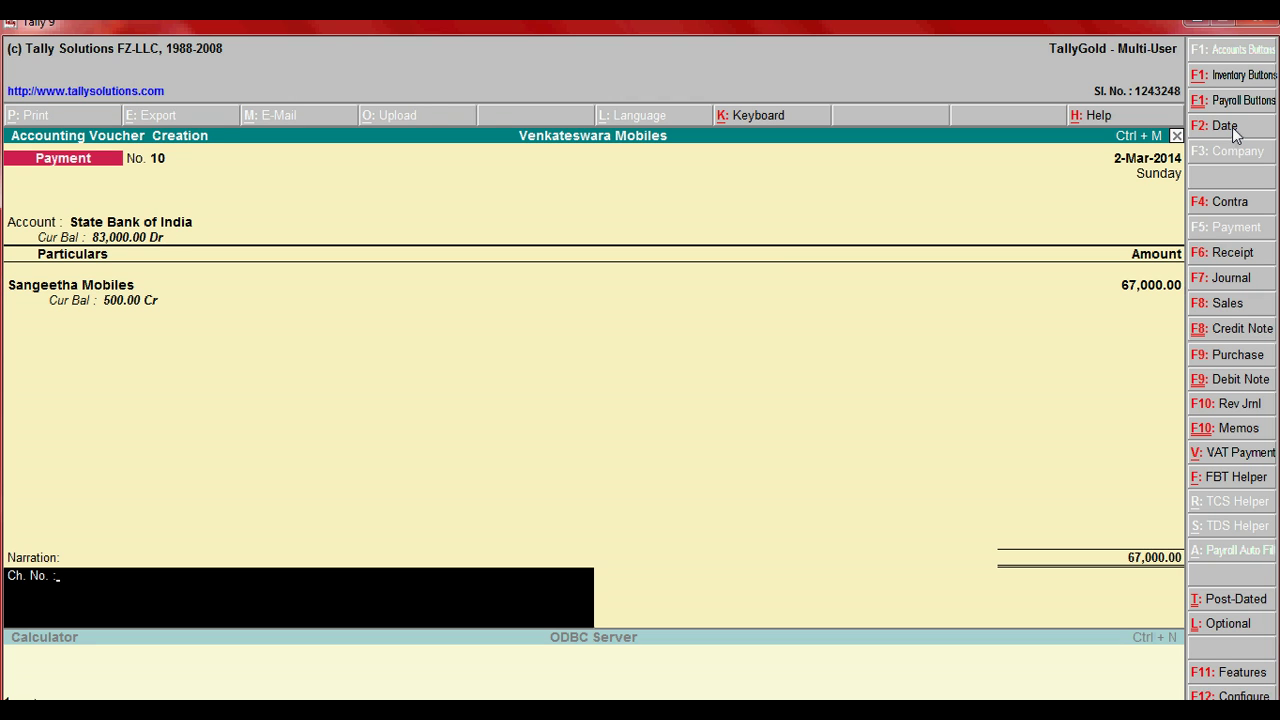
pyautogui.write('Being paid che')
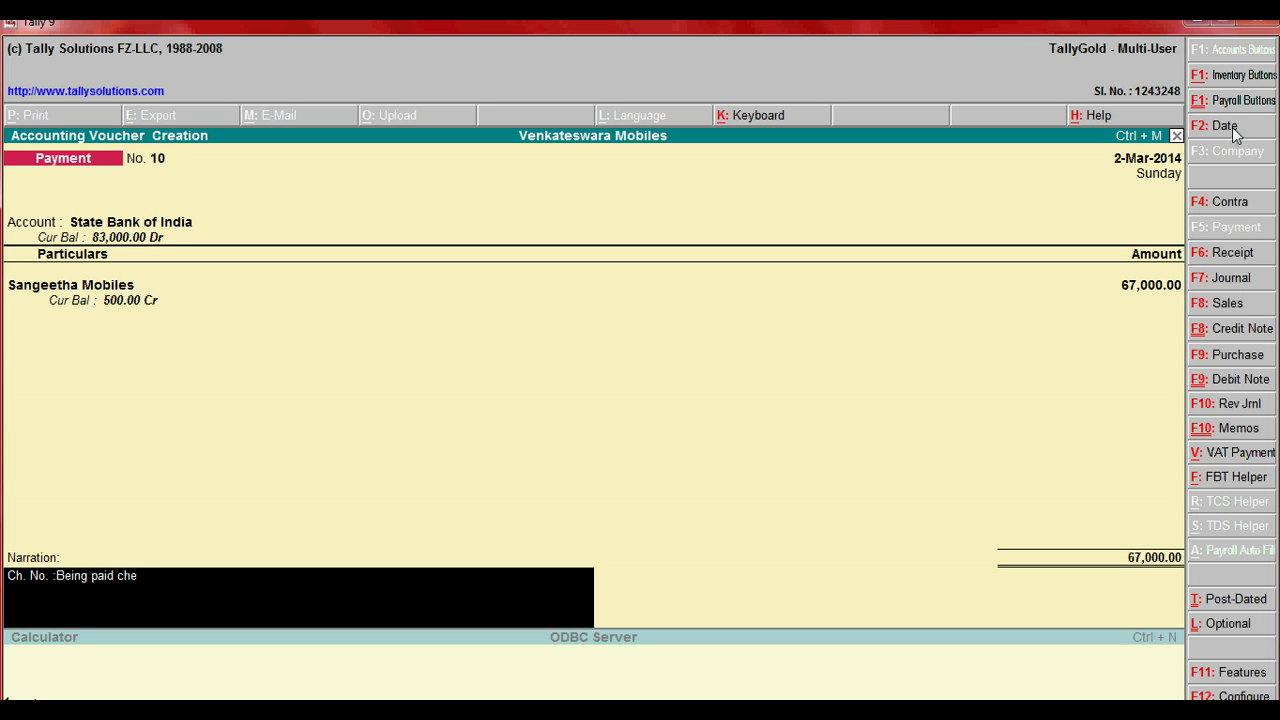
pyautogui.write(' for Sange')
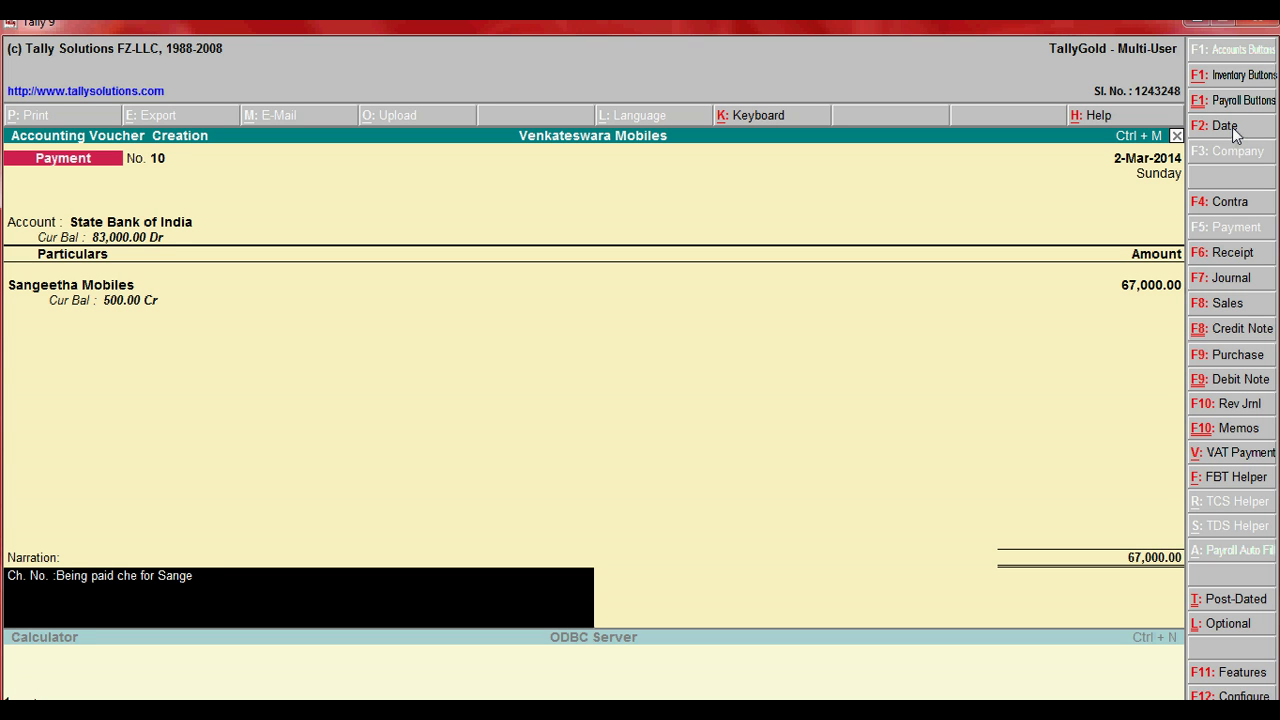
pyautogui.write('etha mobiles')
pyautogui.press('Return')
pyautogui.press('Return')
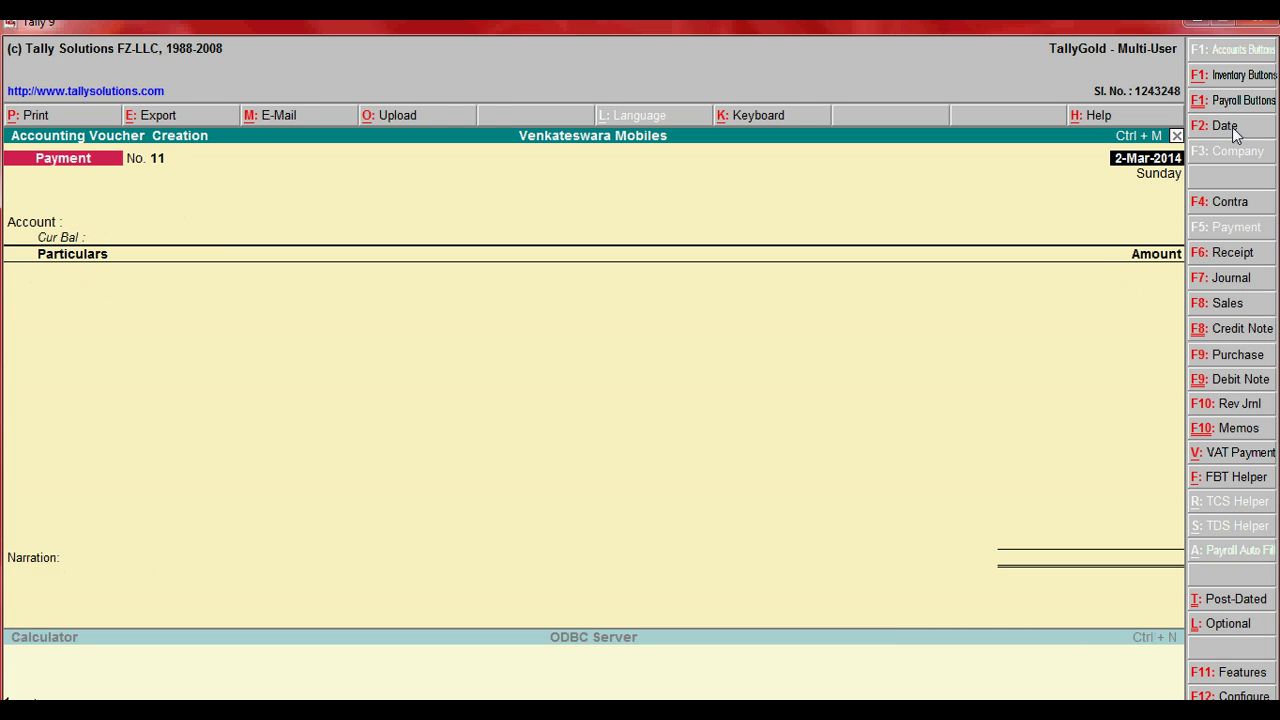
# Step: Quit payment entry and start a new sales order among the inventory vouchers
pyautogui.press('Escape')
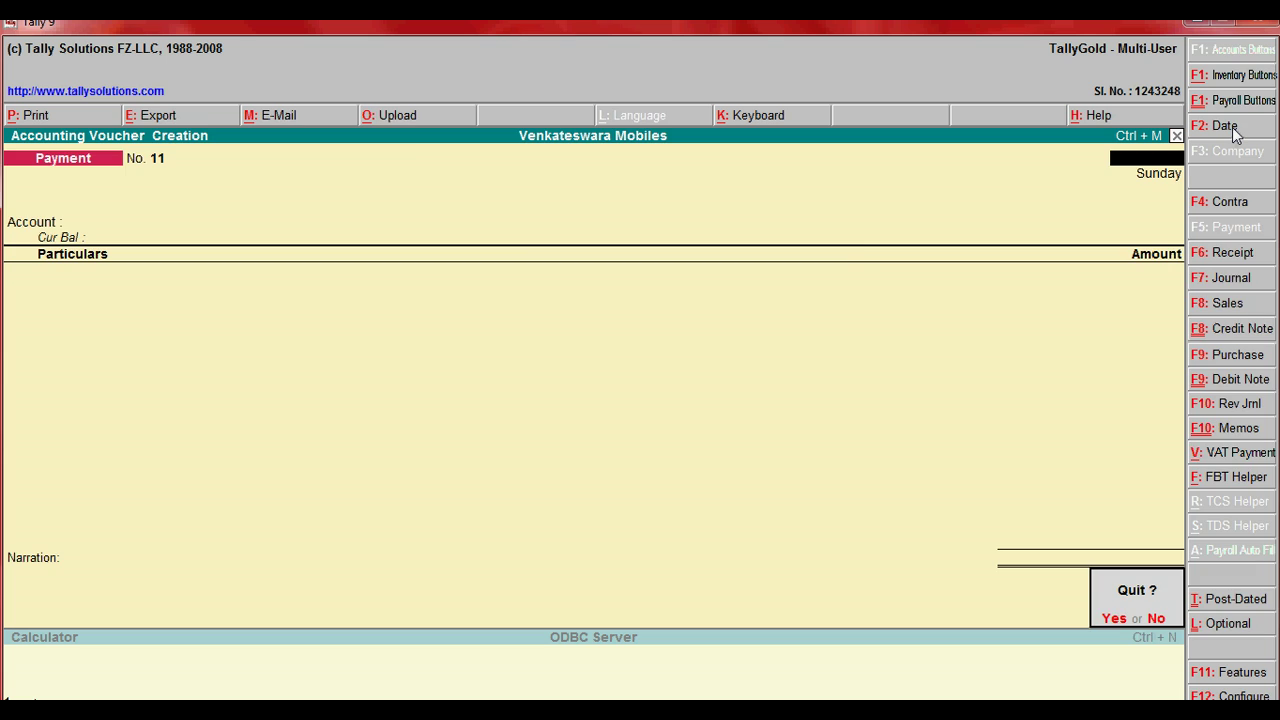
pyautogui.press('Return')
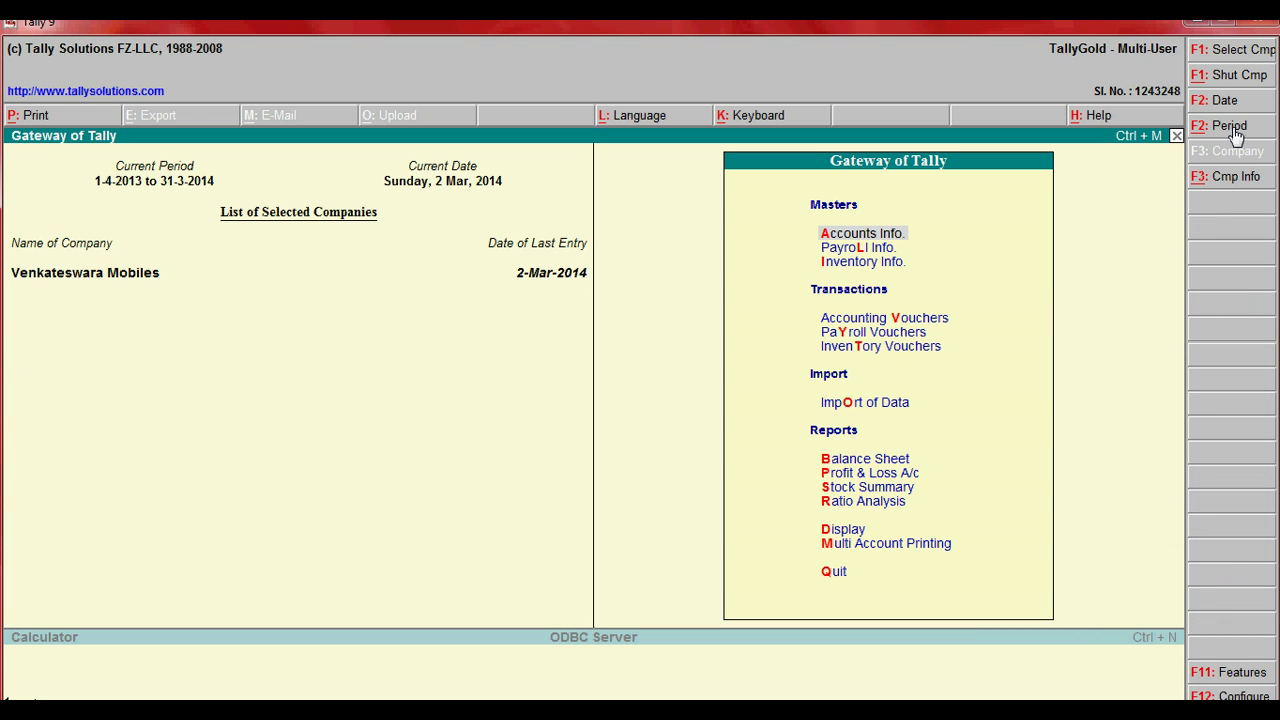
pyautogui.press('Down')
pyautogui.press('Down')
pyautogui.press('Down')
pyautogui.press('Down')
pyautogui.press('Down')
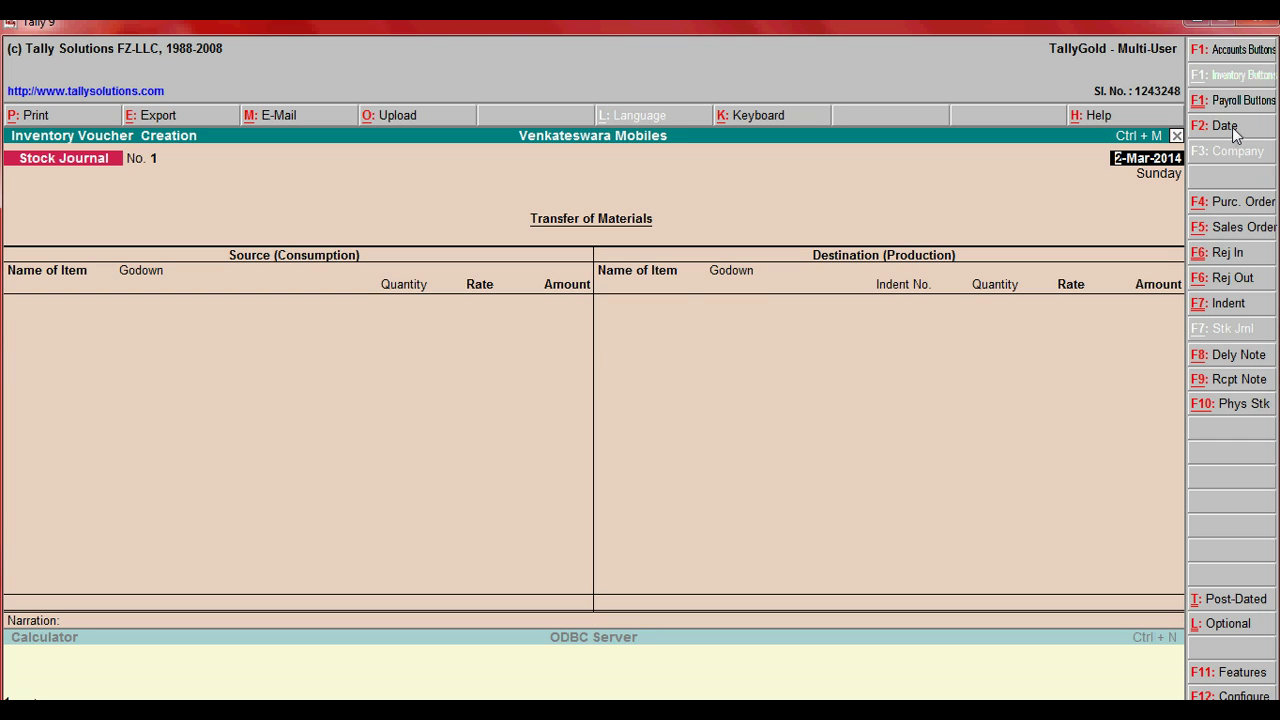
pyautogui.click(1243, 227)
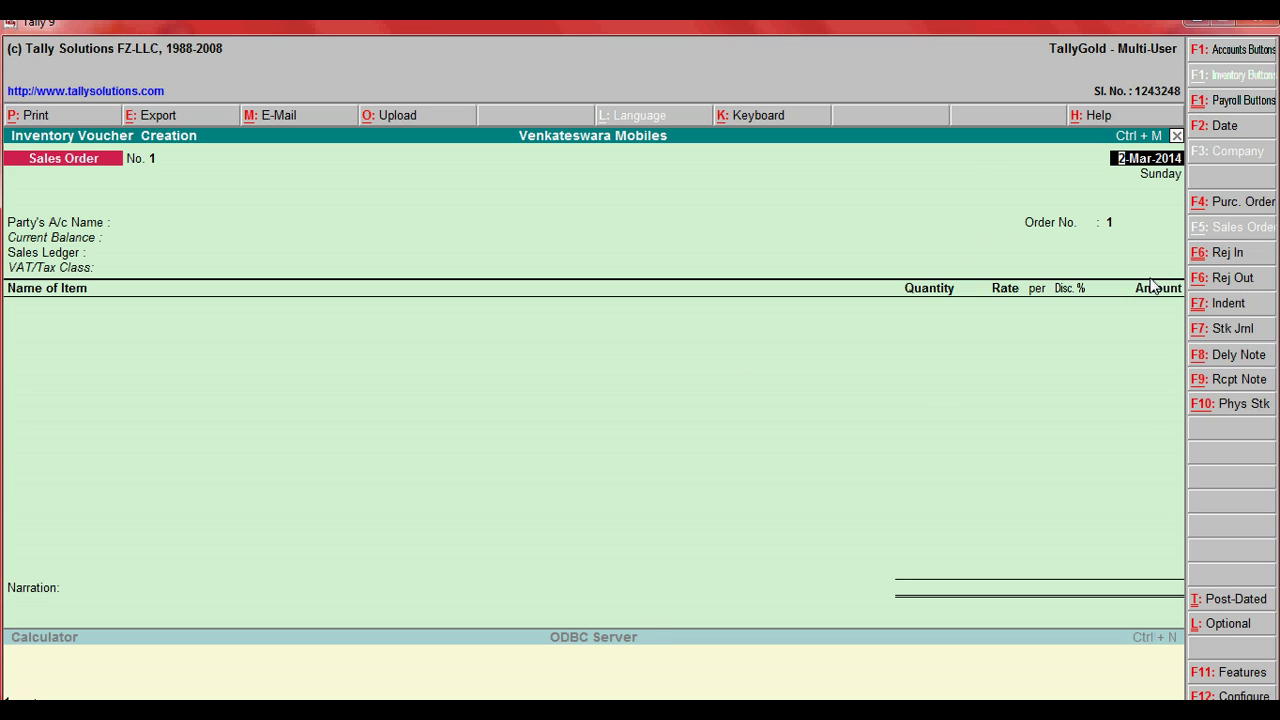
# Step: Date the sales order 1-Feb-2014 and choose Poorvika Mobiles as the party account
pyautogui.click(1244, 127)
pyautogui.write('1-Feb-2')
pyautogui.press('Return')
pyautogui.press('Return')
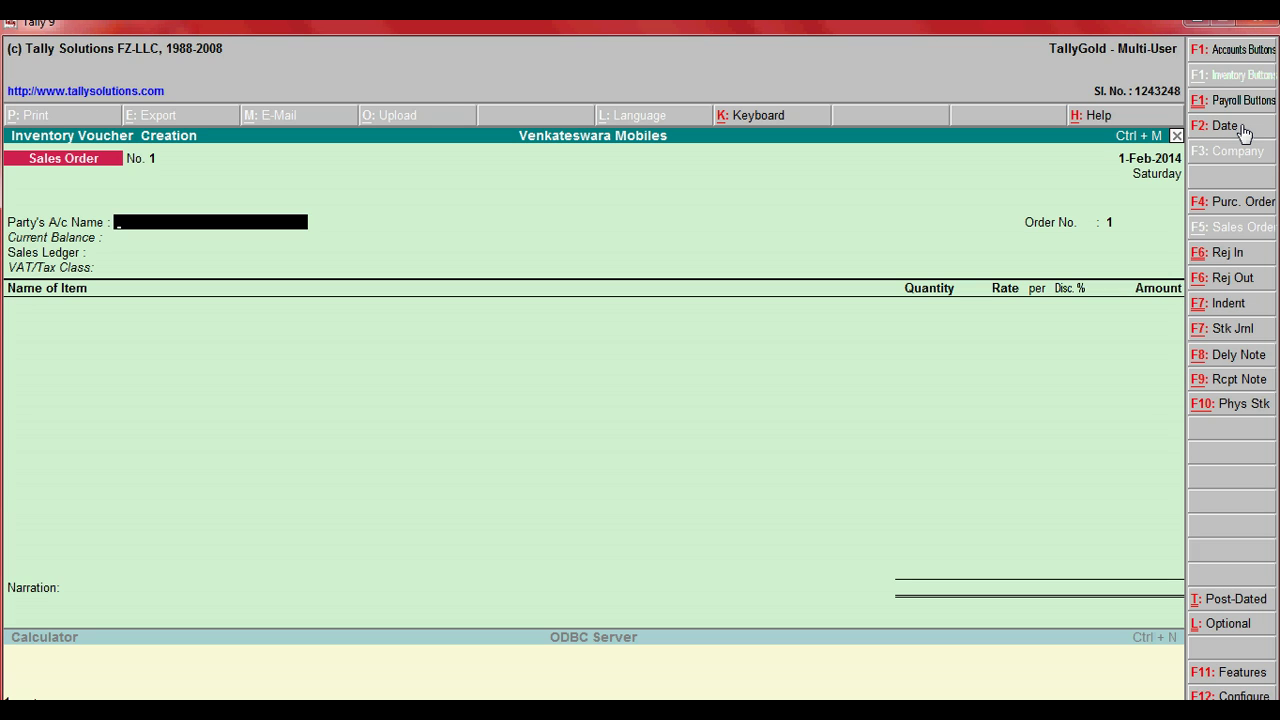
pyautogui.write('P')
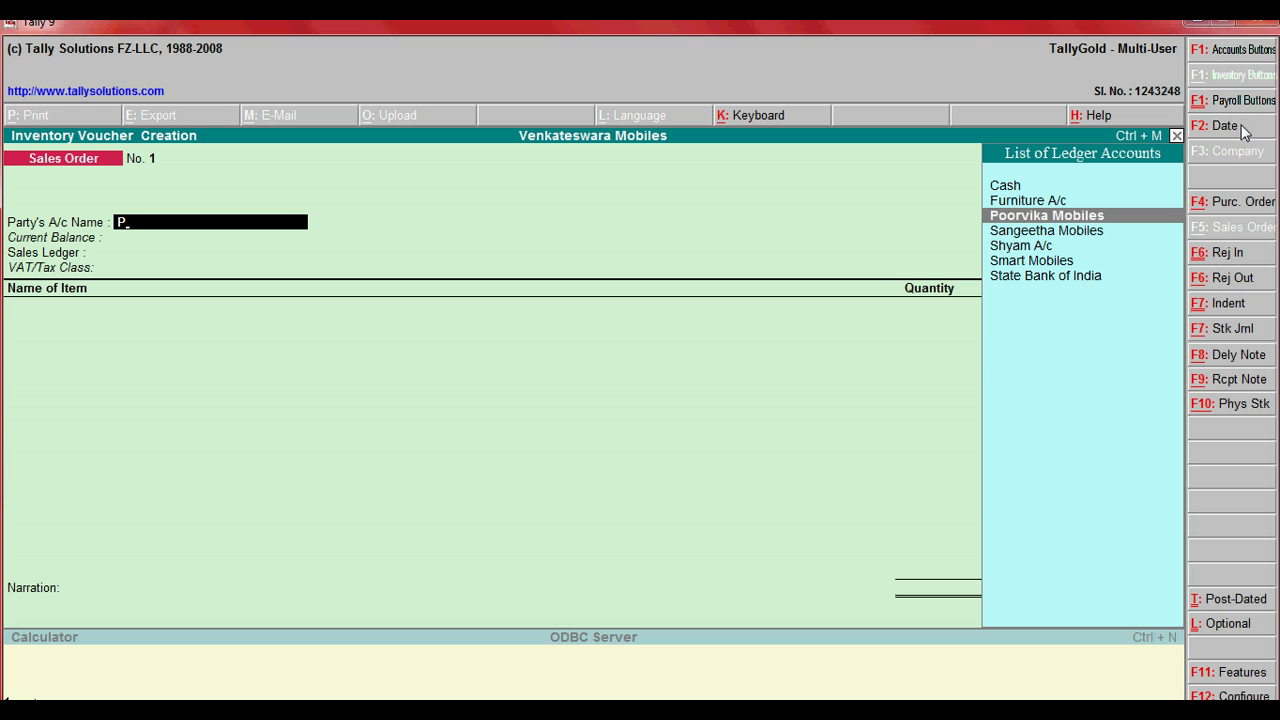
pyautogui.press('Return')
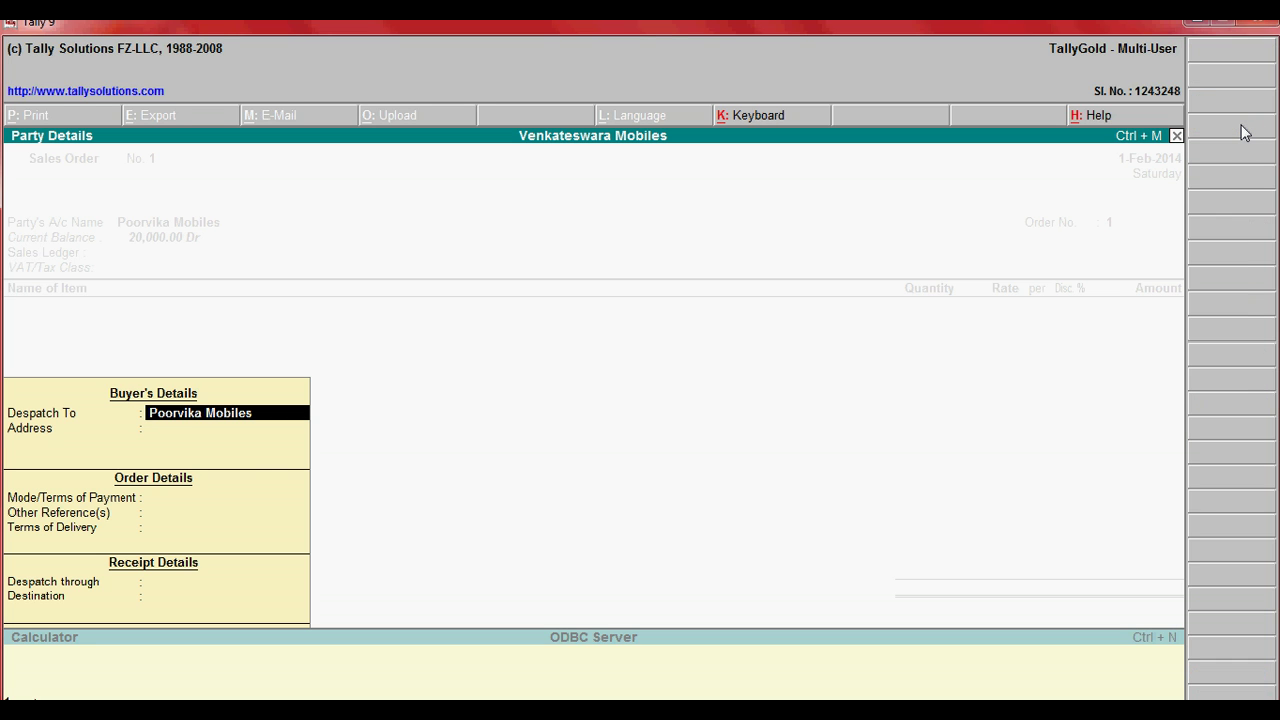
# Step: Accept the default buyer, order and receipt details for Poorvika Mobiles and keep the proposed order number
pyautogui.press('Return')
pyautogui.press('Return')
pyautogui.press('Return')
pyautogui.press('Return')
pyautogui.press('Return')
pyautogui.press('Return')
pyautogui.press('Return')
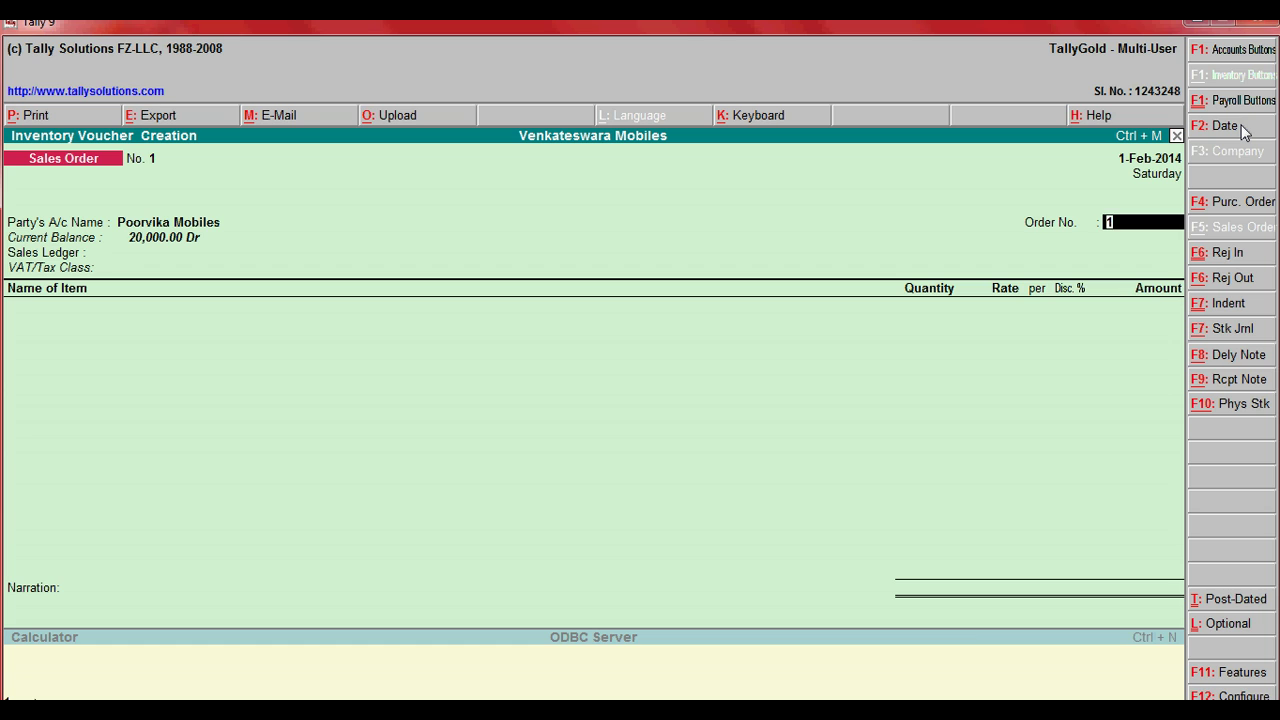
pyautogui.press('Return')
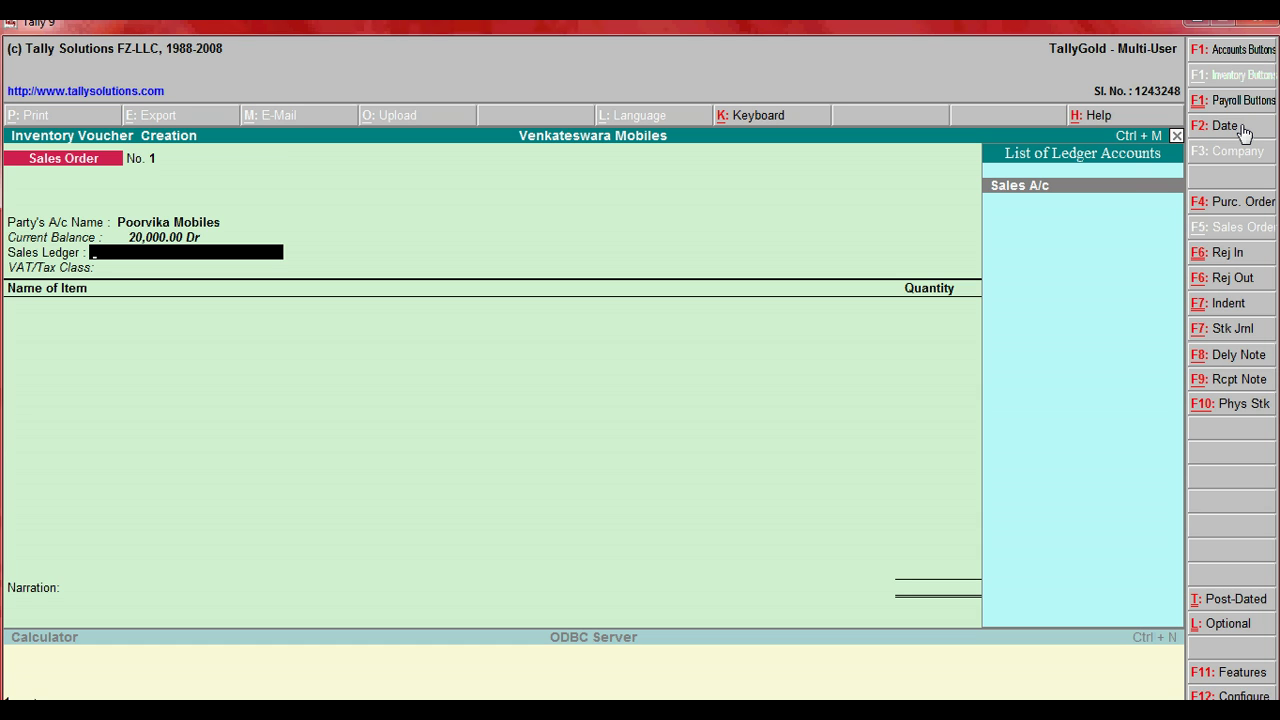
# Step: Choose Sales A/c with the Sales @ 12.5% tax class and add Mobiles as the sales order's item
pyautogui.press('Return')
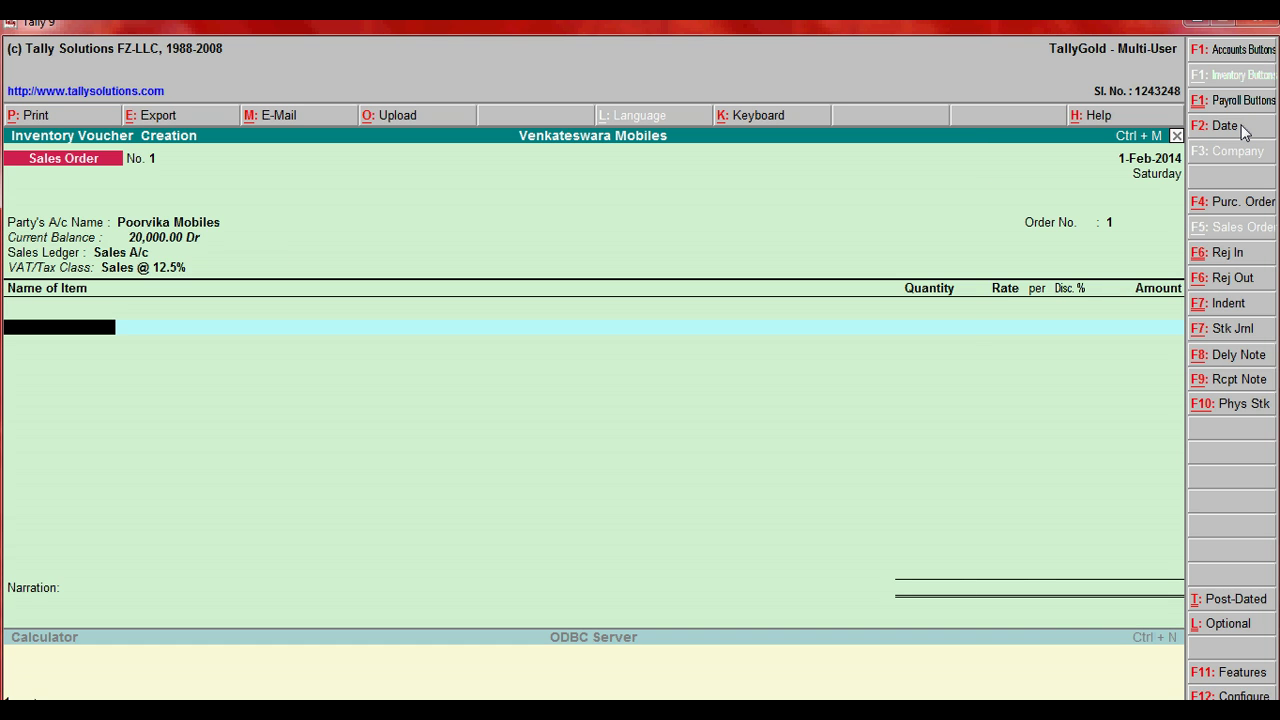
pyautogui.press('s')
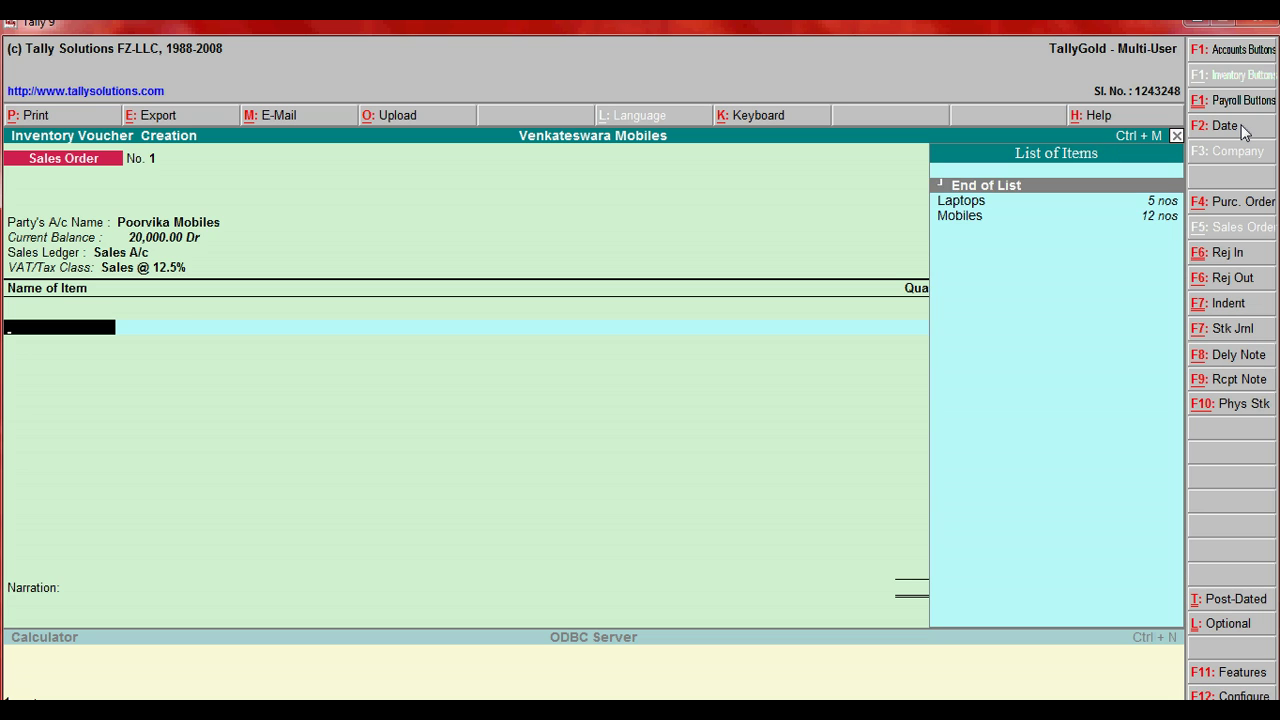
pyautogui.press('Down')
pyautogui.press('Down')
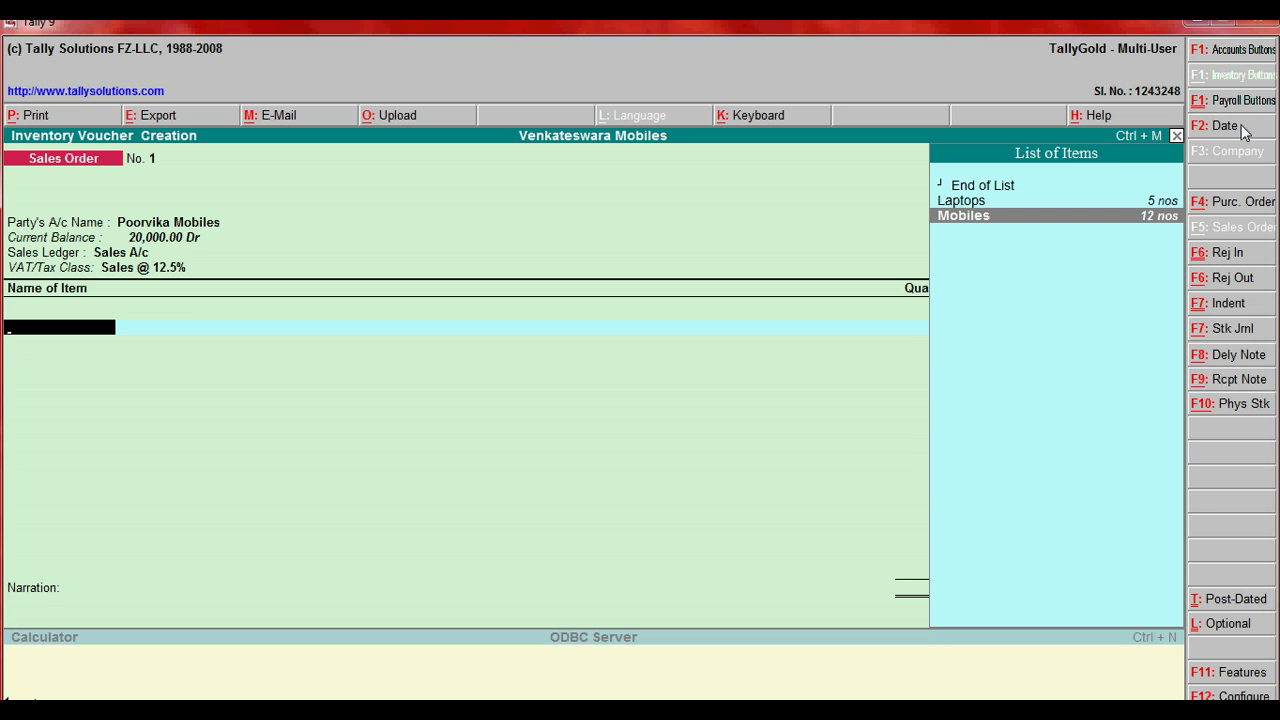
pyautogui.press('Return')
# Step: Allocate 10 nos of Mobiles from Main Location at the rate of 7,500.00, due on 1-Feb-2014
pyautogui.press('Return')
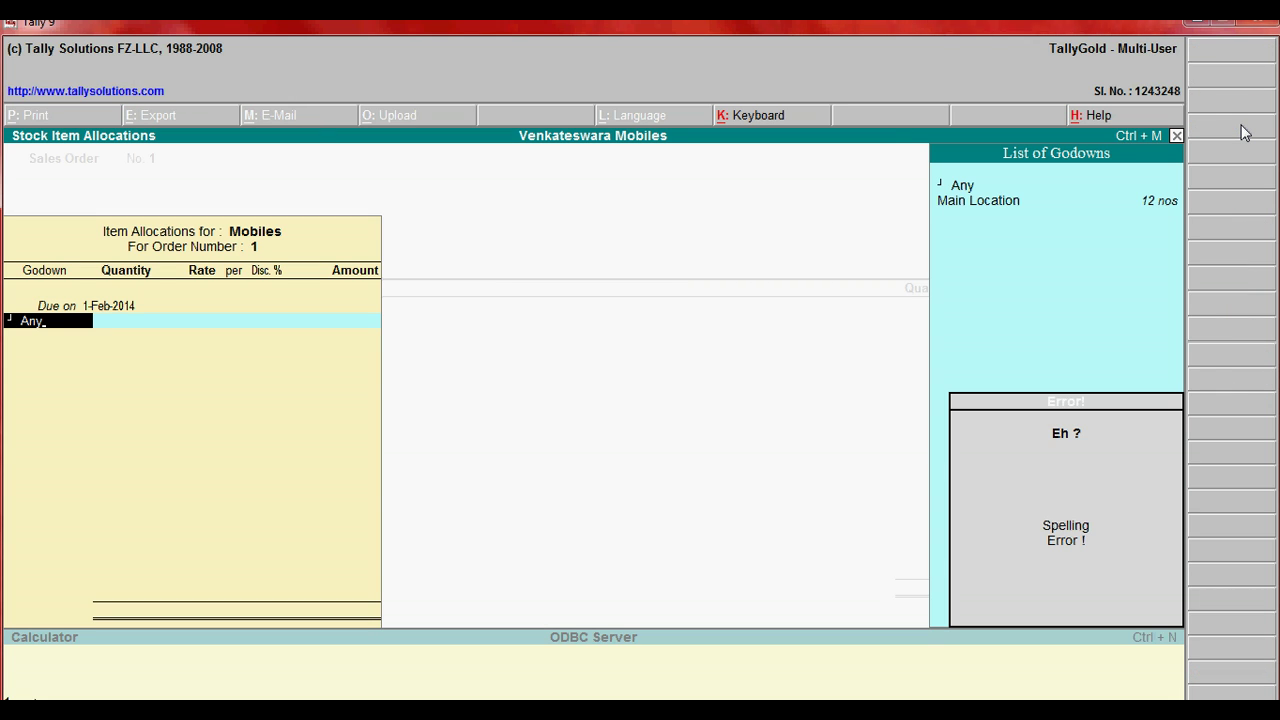
pyautogui.press('Down')
pyautogui.press('Return')
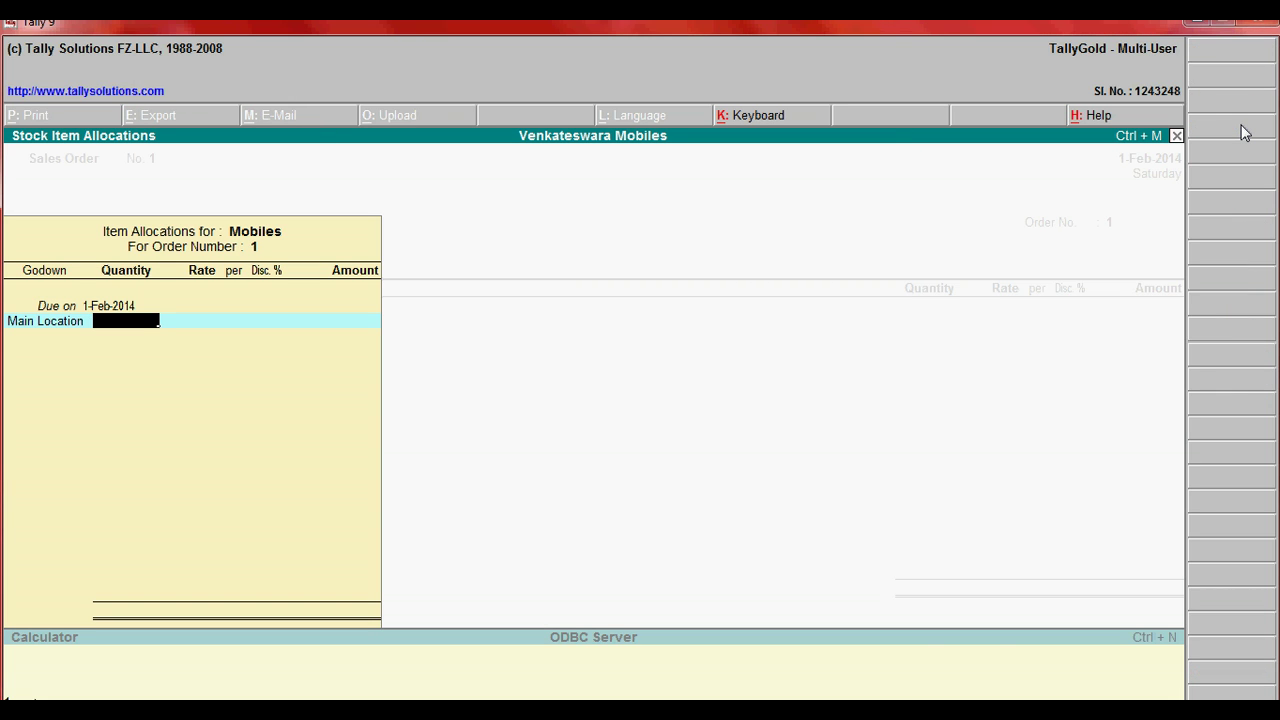
pyautogui.write('10')
pyautogui.press('Return')
pyautogui.press('Return')
pyautogui.press('Return')
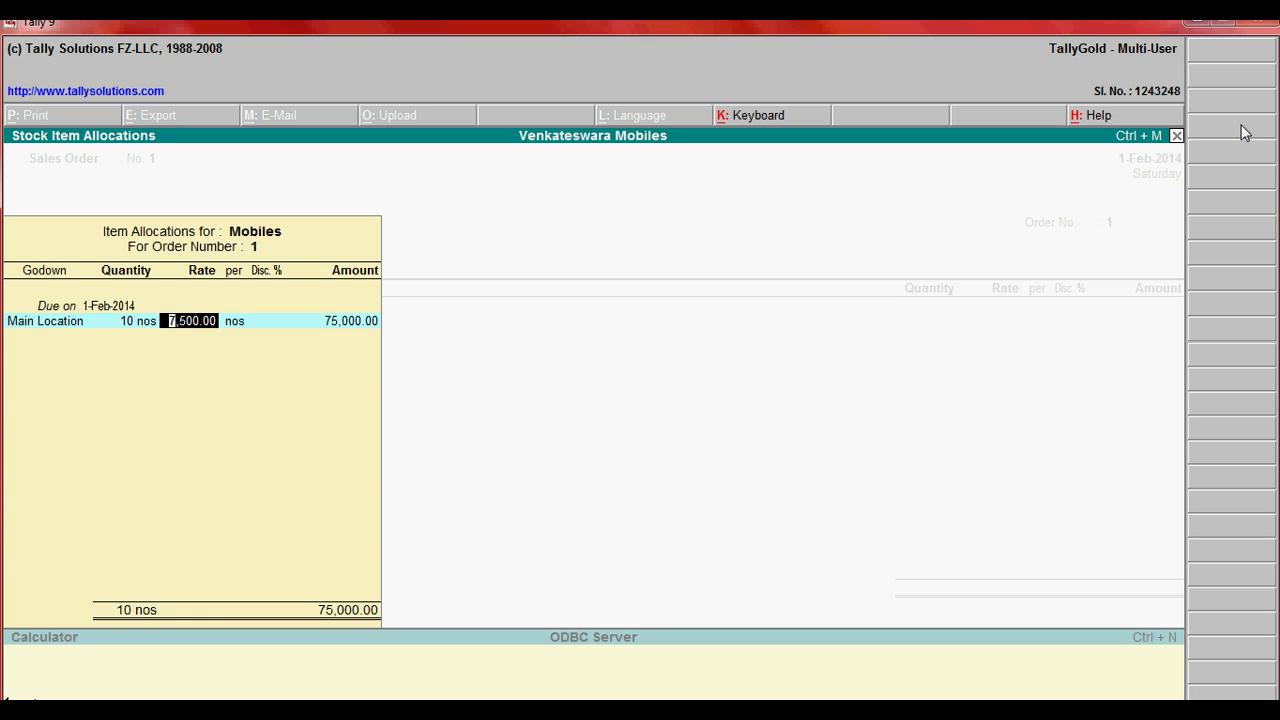
pyautogui.press('Return')
pyautogui.press('Return')
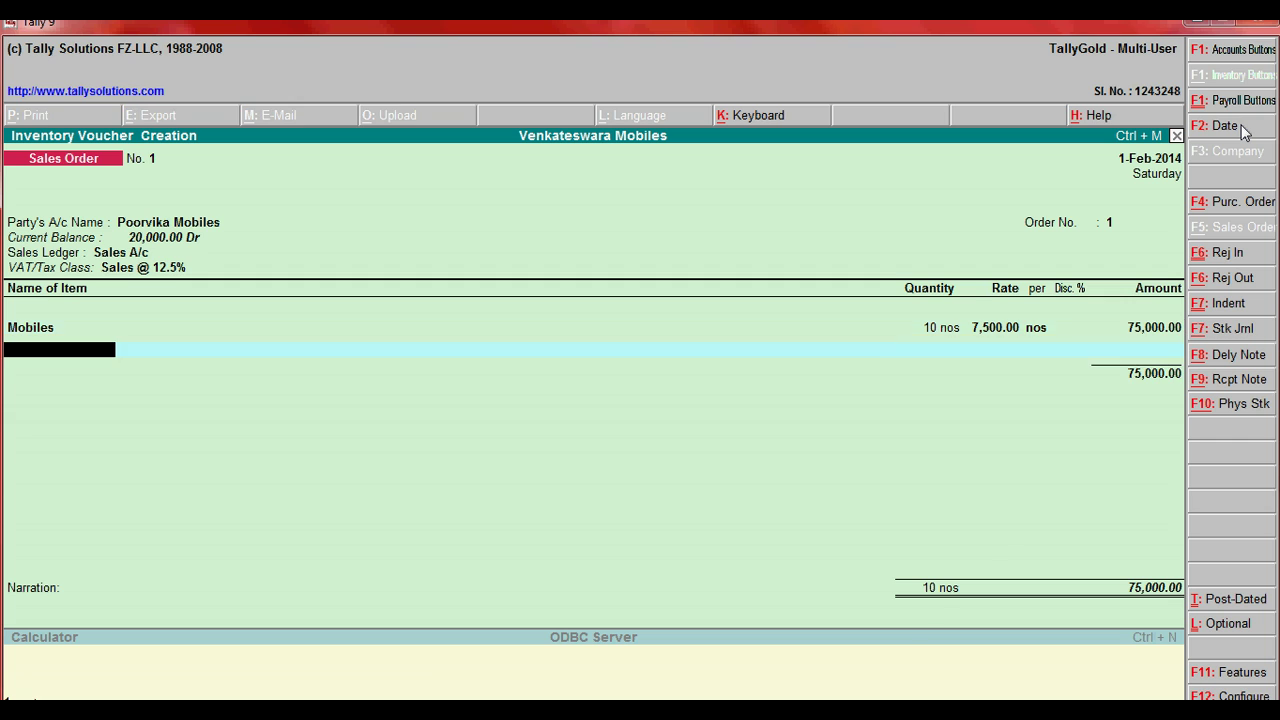
# Step: Add the Output Vat 12.5% ledger below the items and save the sales order without a narration
pyautogui.press('Return')
pyautogui.write('Out')
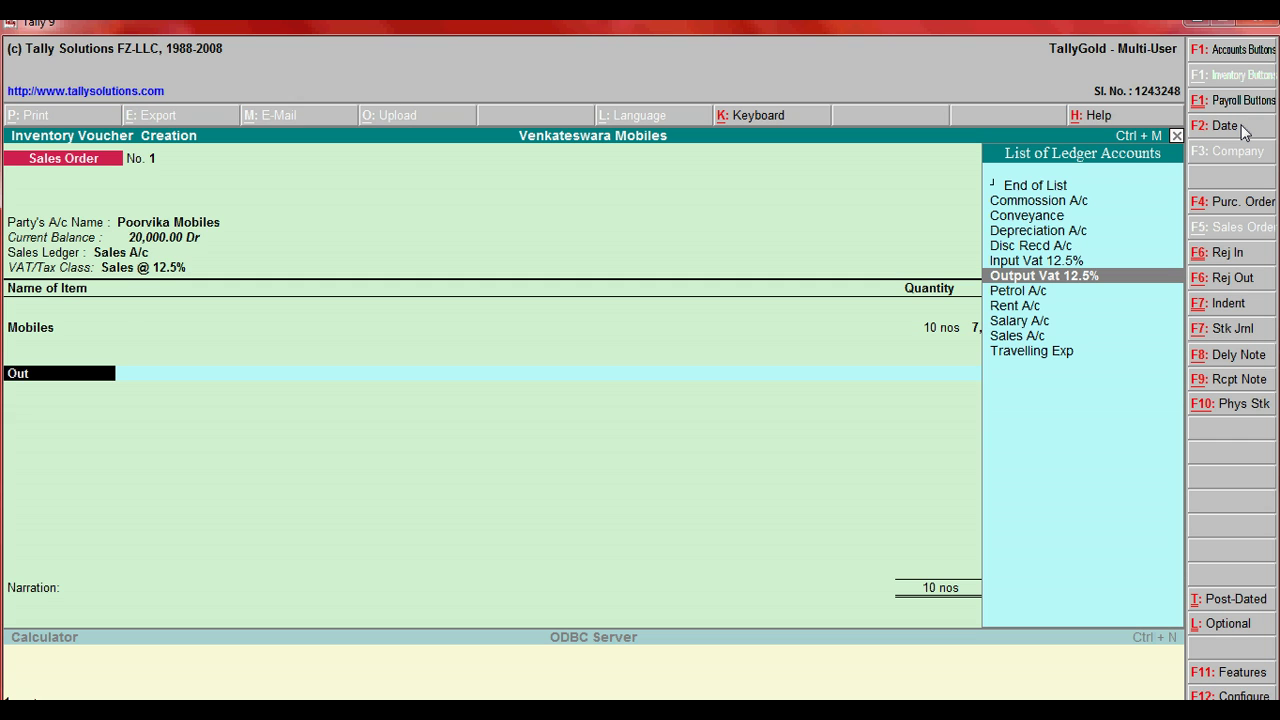
pyautogui.press('Return')
pyautogui.press('Return')
pyautogui.press('Return')
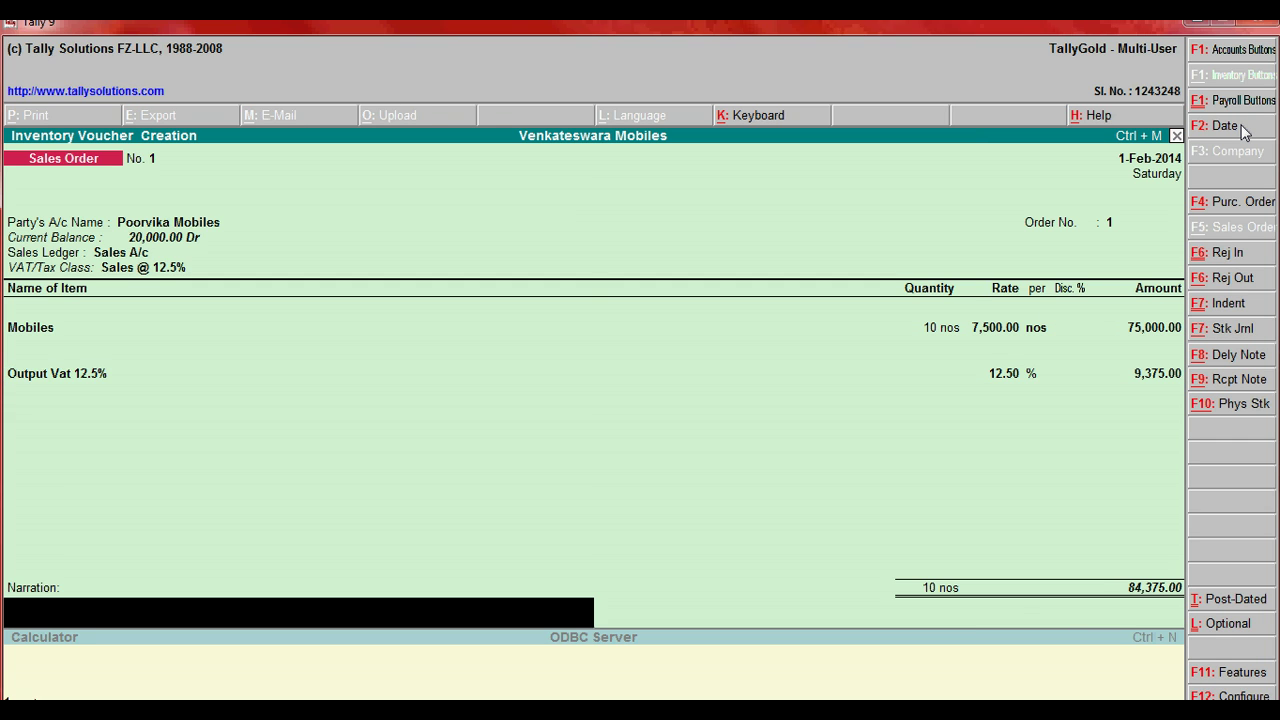
pyautogui.press('Return')
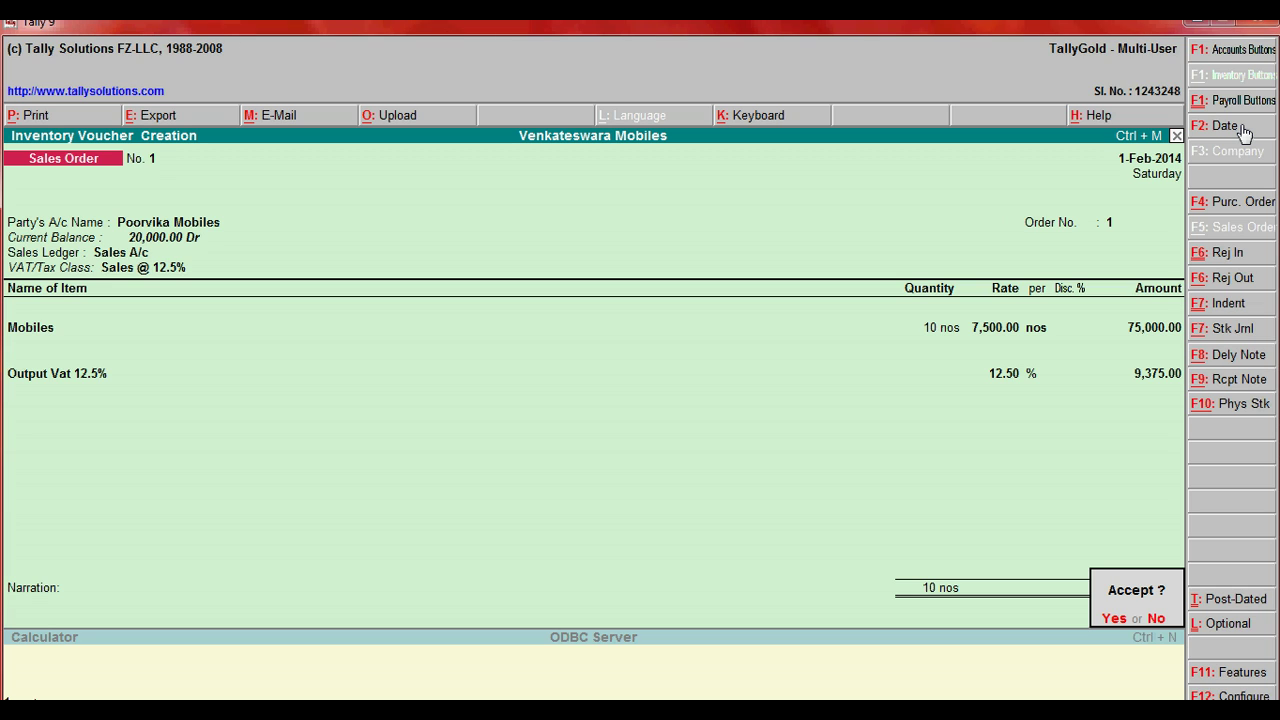
pyautogui.press('Return')
# Step: Change the voucher date to 2-Feb-2014 and switch to a new delivery note
pyautogui.click(1225, 126)
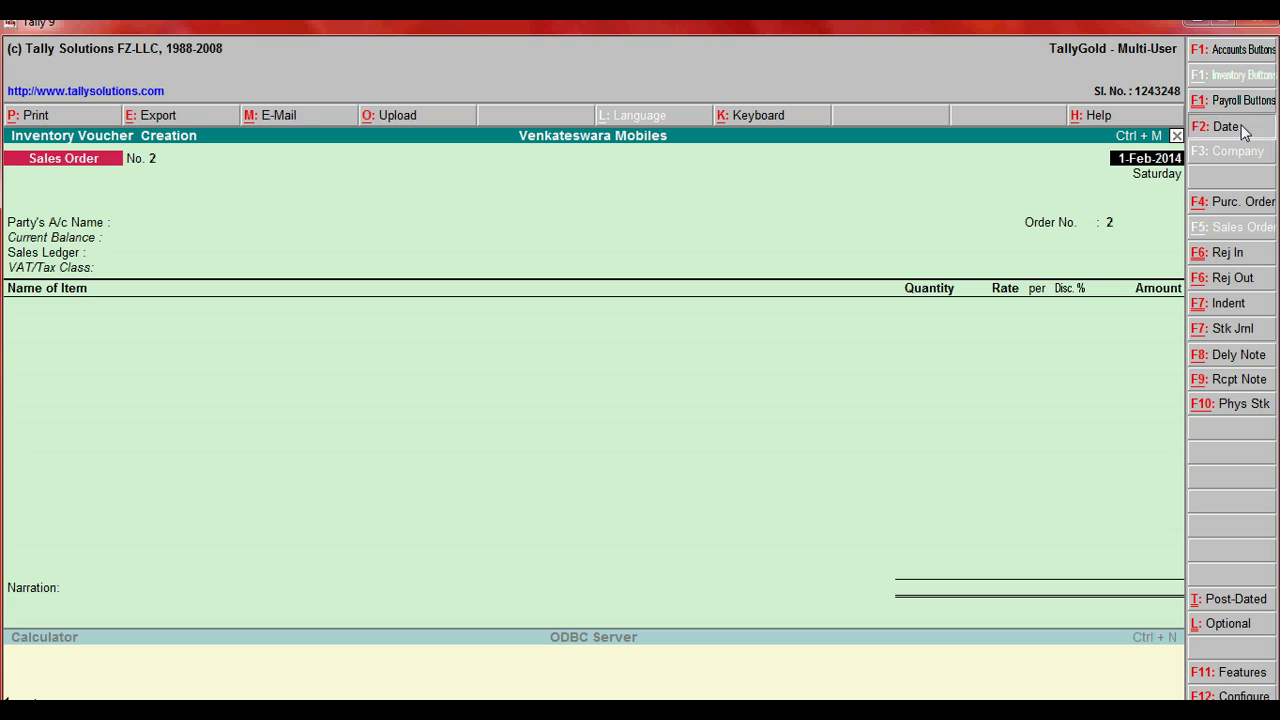
pyautogui.write('2')
pyautogui.press('Return')
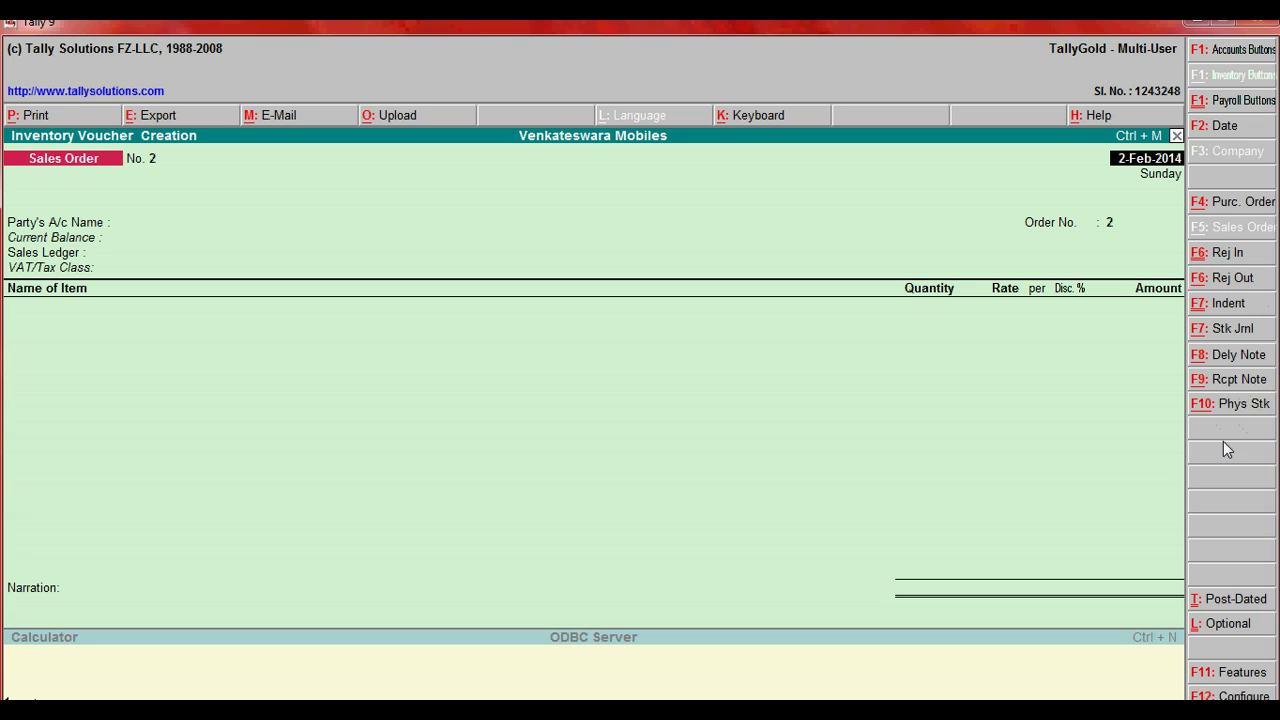
pyautogui.click(1238, 357)
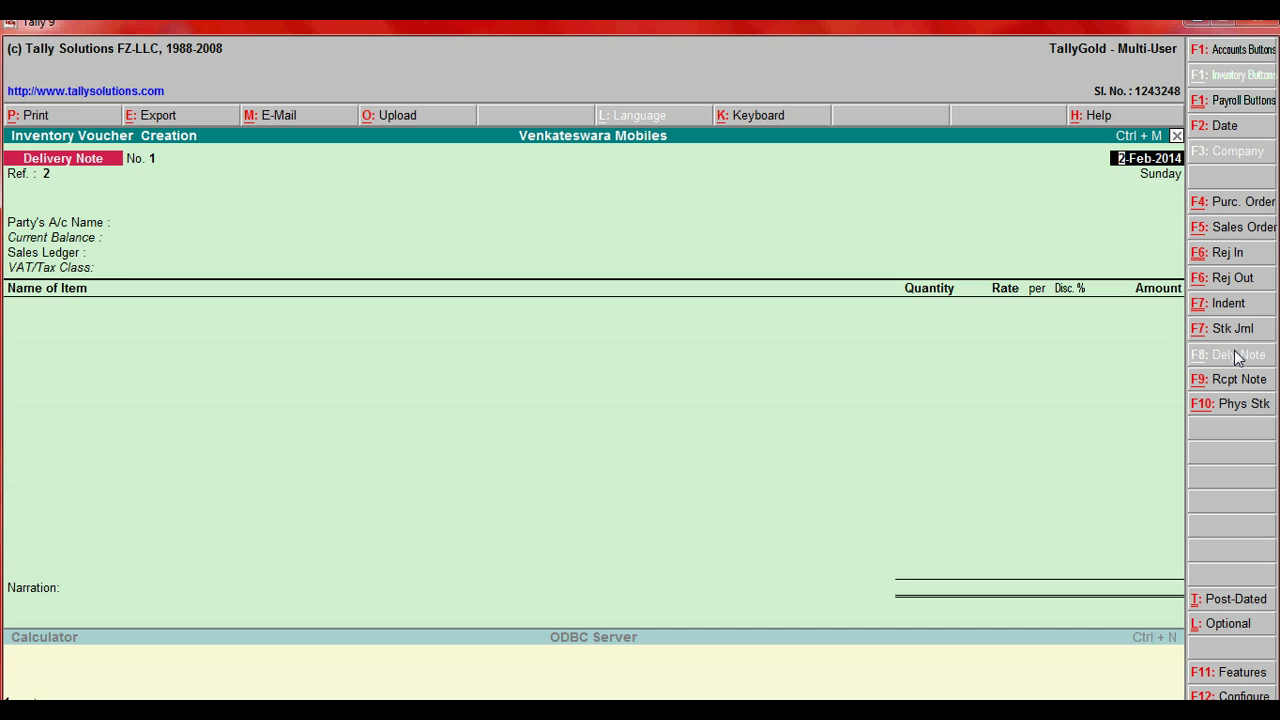
# Step: Choose Poorvika Mobiles as the delivery note's party and link it to order 1 dated 1-Feb-2014
pyautogui.press('Return')
pyautogui.press('Return')
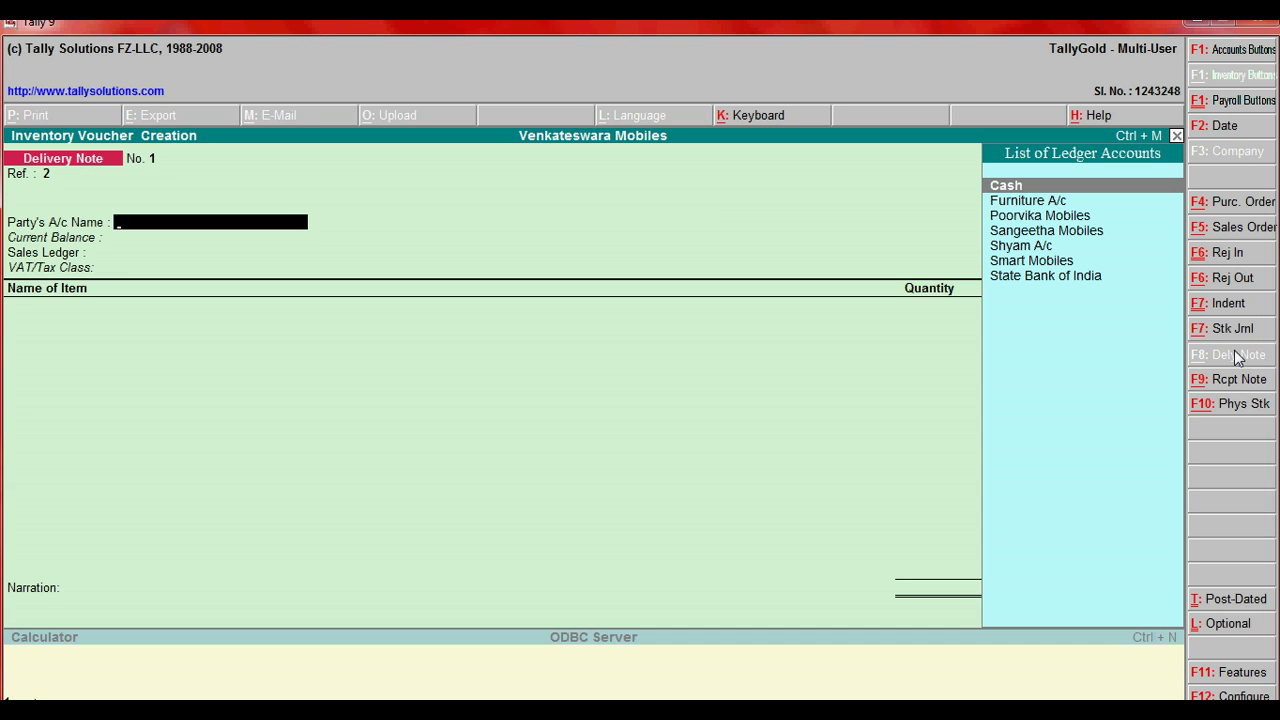
pyautogui.press('Down')
pyautogui.press('Down')
pyautogui.press('Return')
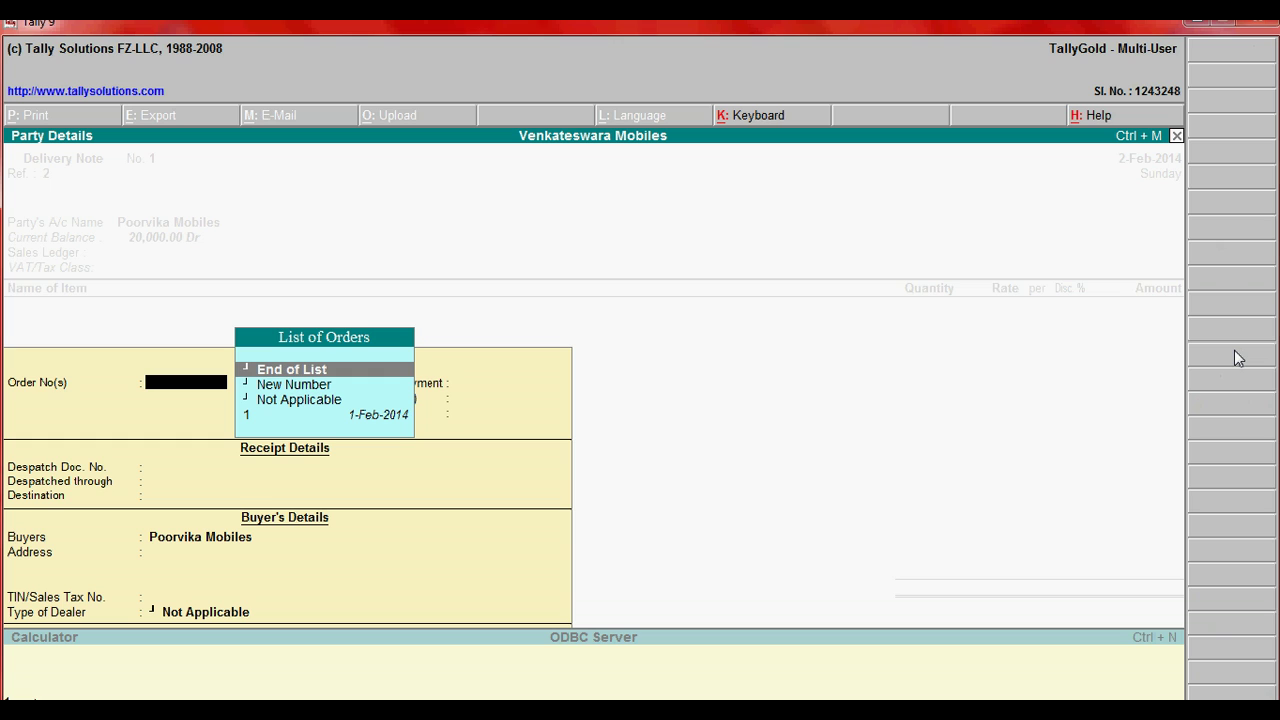
pyautogui.press('Down')
pyautogui.press('Down')
pyautogui.press('Down')
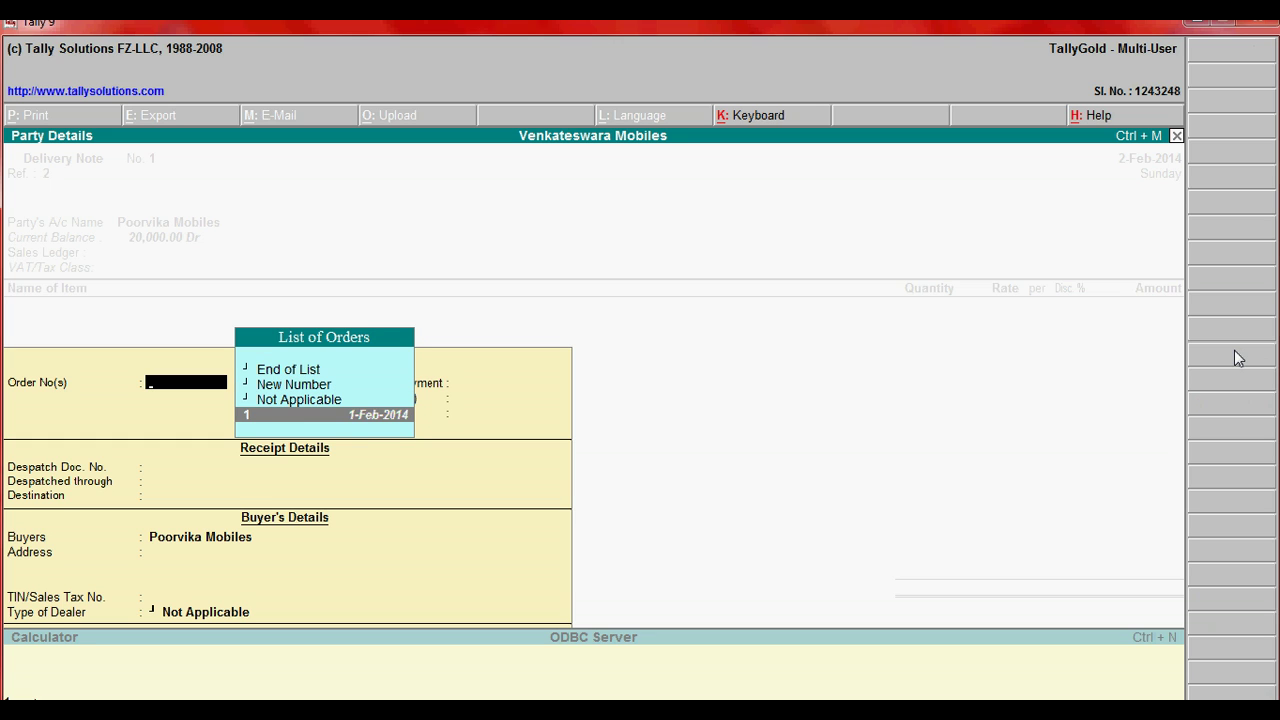
pyautogui.press('Return')
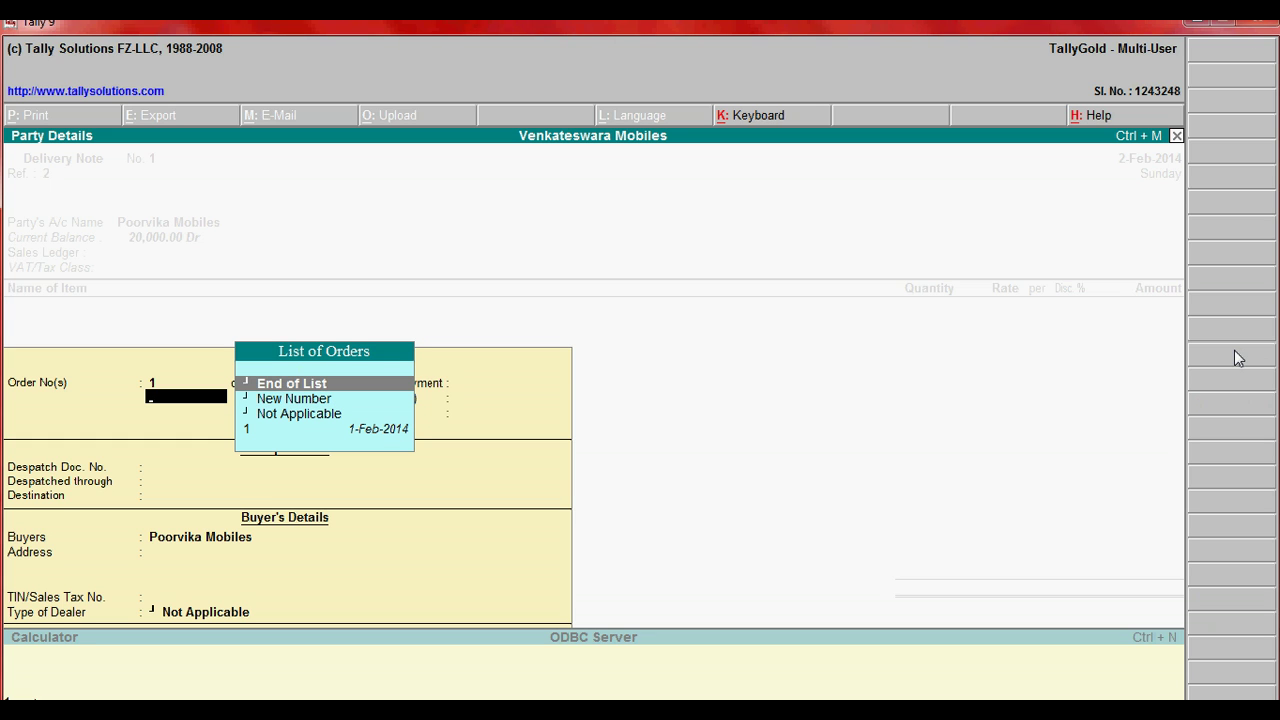
# Step: Accept the remaining default despatch and buyer details and keep Sales A/c as the delivery note's sales ledger
pyautogui.press('Return')
pyautogui.press('Return')
pyautogui.press('Return')
pyautogui.press('Return')
pyautogui.press('Return')
pyautogui.press('Return')
pyautogui.press('Return')
pyautogui.press('Return')
pyautogui.press('Return')
pyautogui.press('Return')
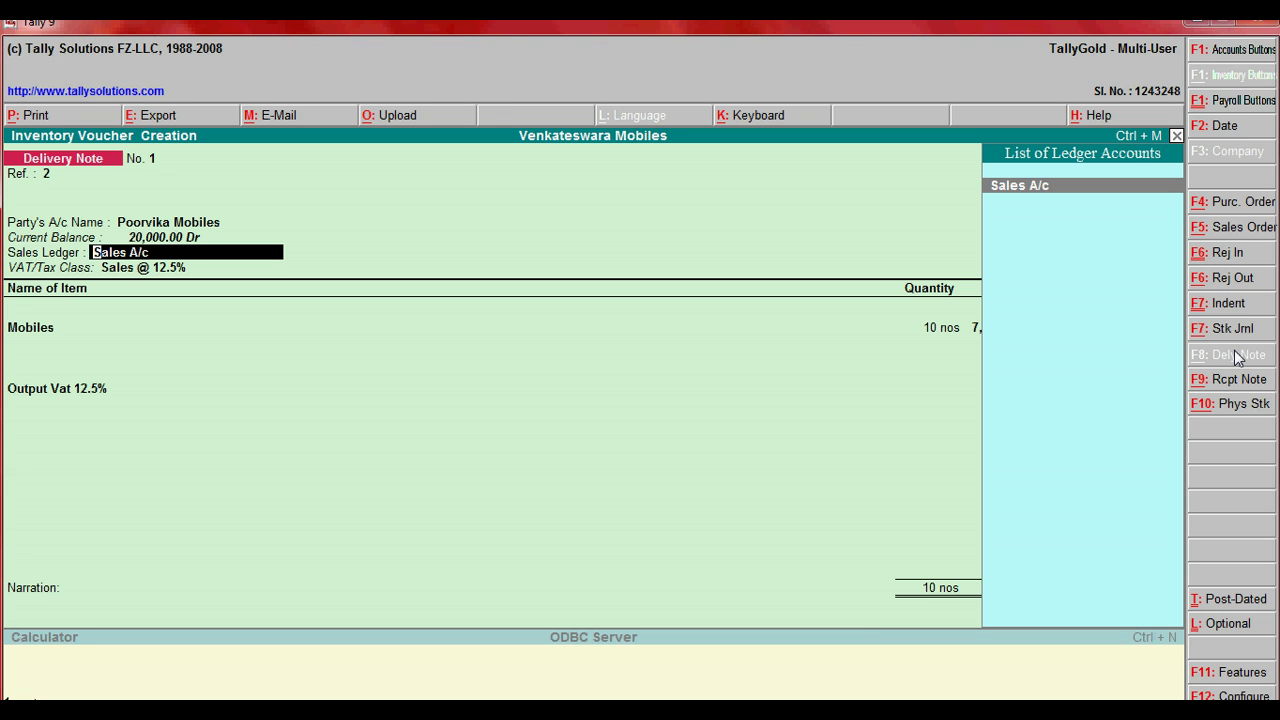
pyautogui.press('Return')
pyautogui.press('Return')
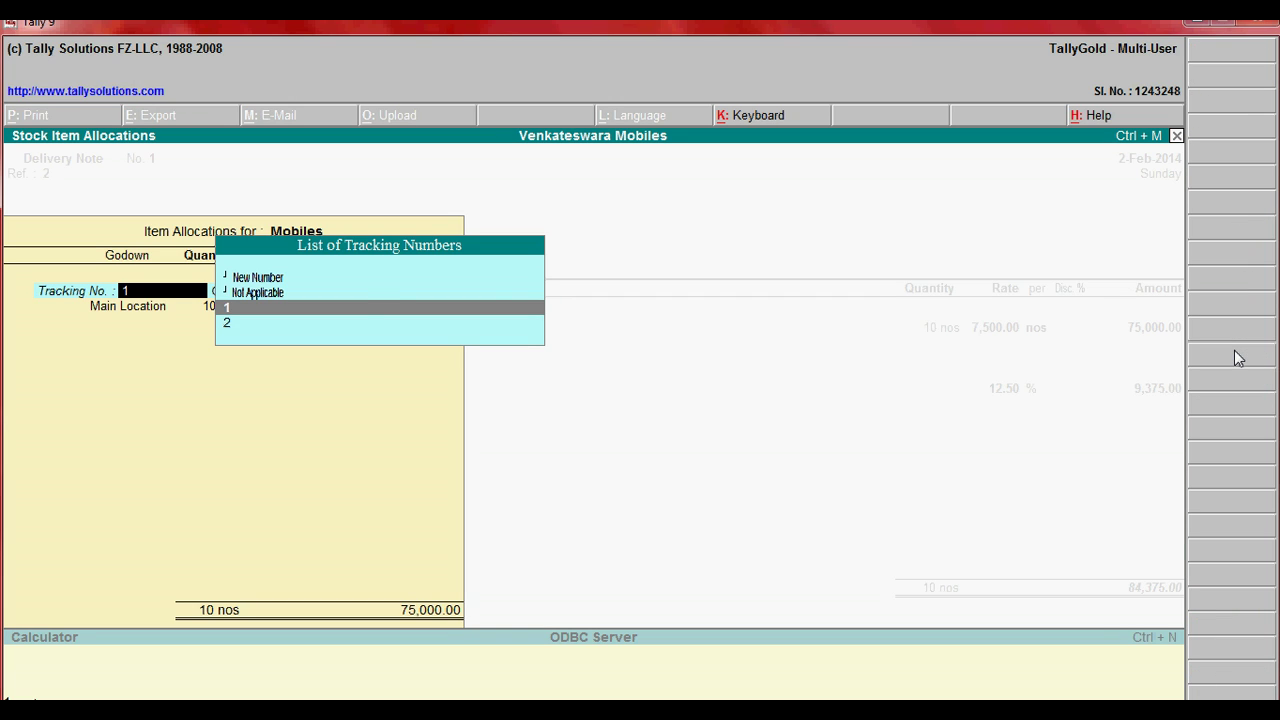
# Step: Keep tracking number 1 and order number 1 for Mobiles and set the delivered quantity to 5 nos
pyautogui.press('Return')
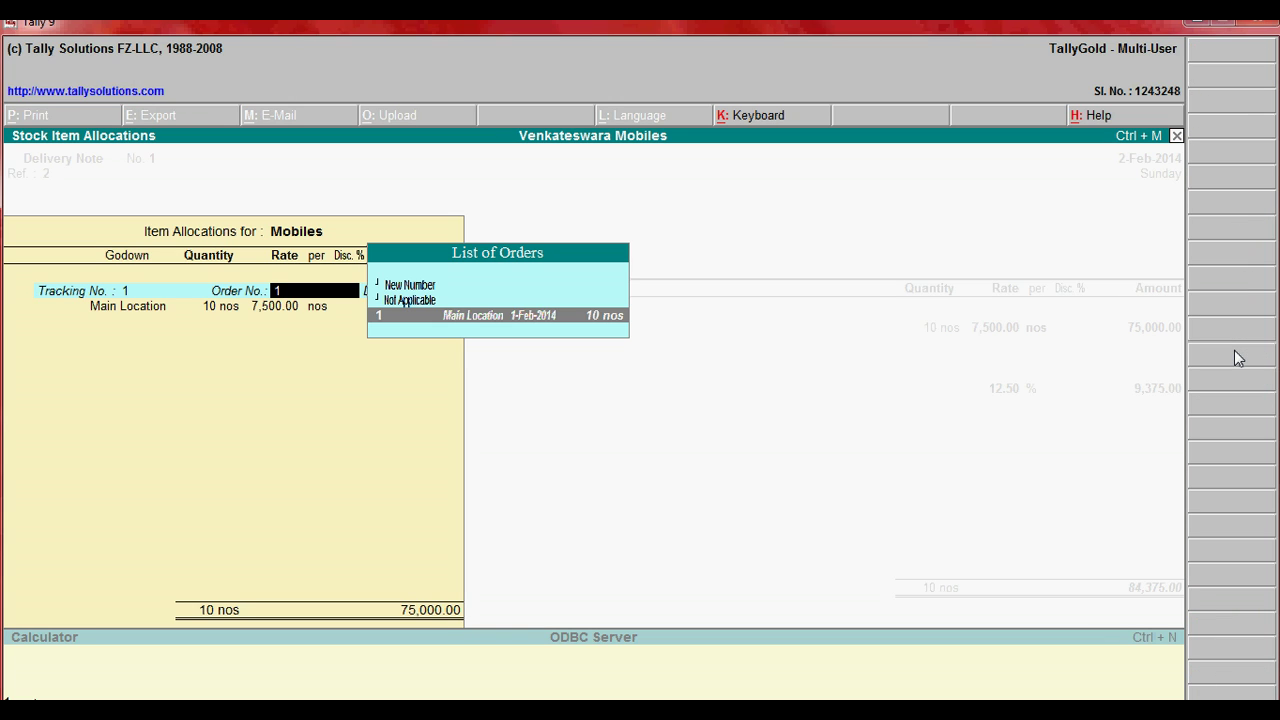
pyautogui.press('Return')
pyautogui.press('Return')
pyautogui.write('5')
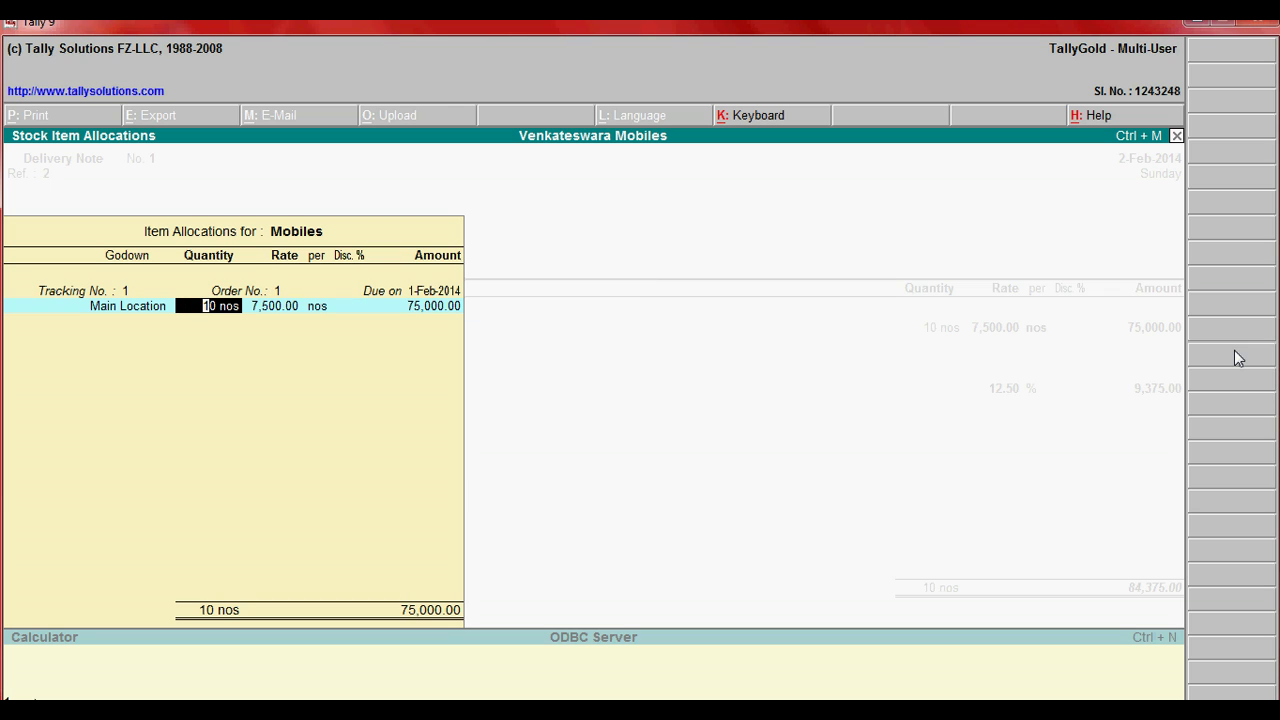
pyautogui.press('Return')
pyautogui.press('Return')
pyautogui.press('Return')
pyautogui.press('Return')
pyautogui.press('Return')
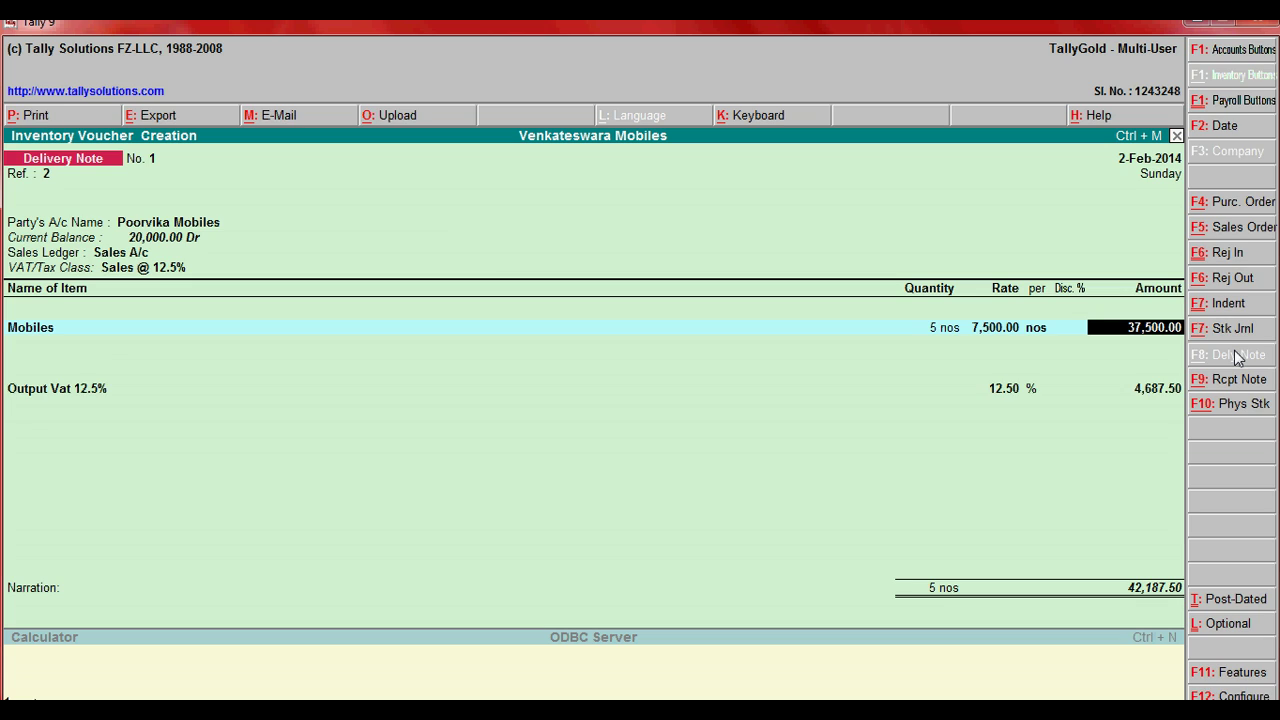
# Step: Accept the item amount and the Output Vat 12.5% line, and save the delivery note without a narration
pyautogui.press('Return')
pyautogui.press('Return')
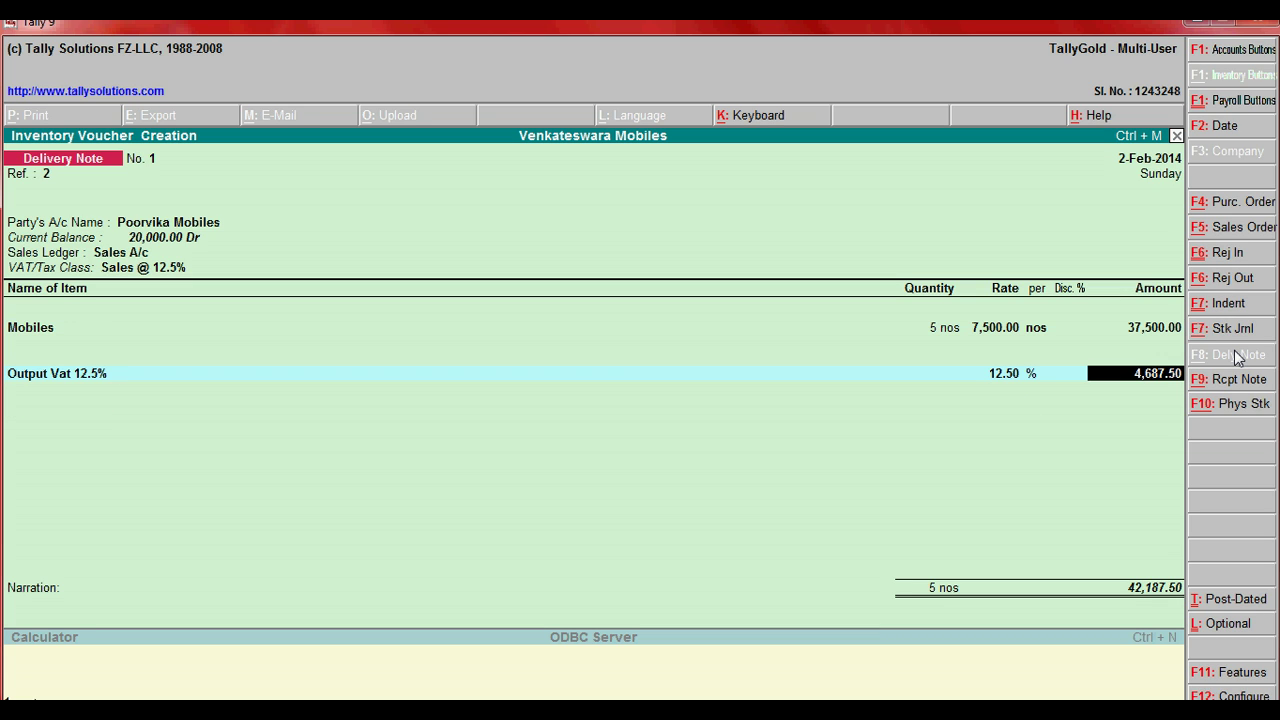
pyautogui.press('Return')
pyautogui.press('Return')
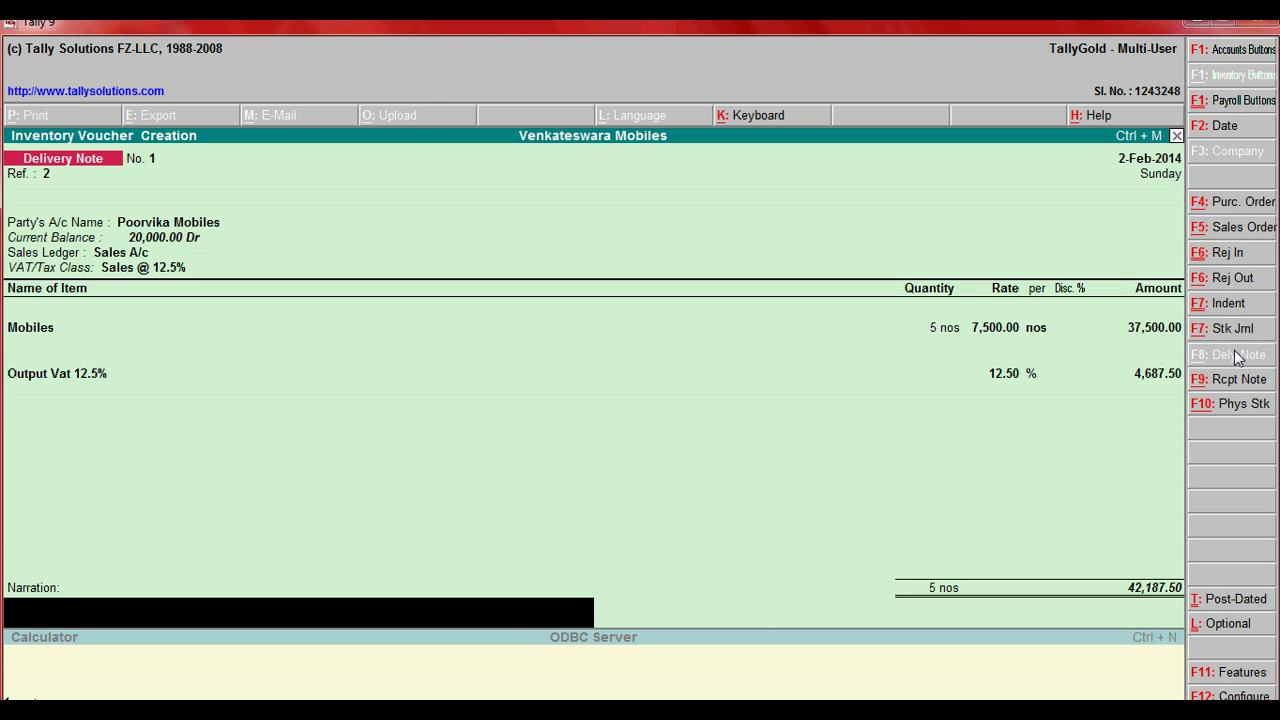
pyautogui.press('Return')
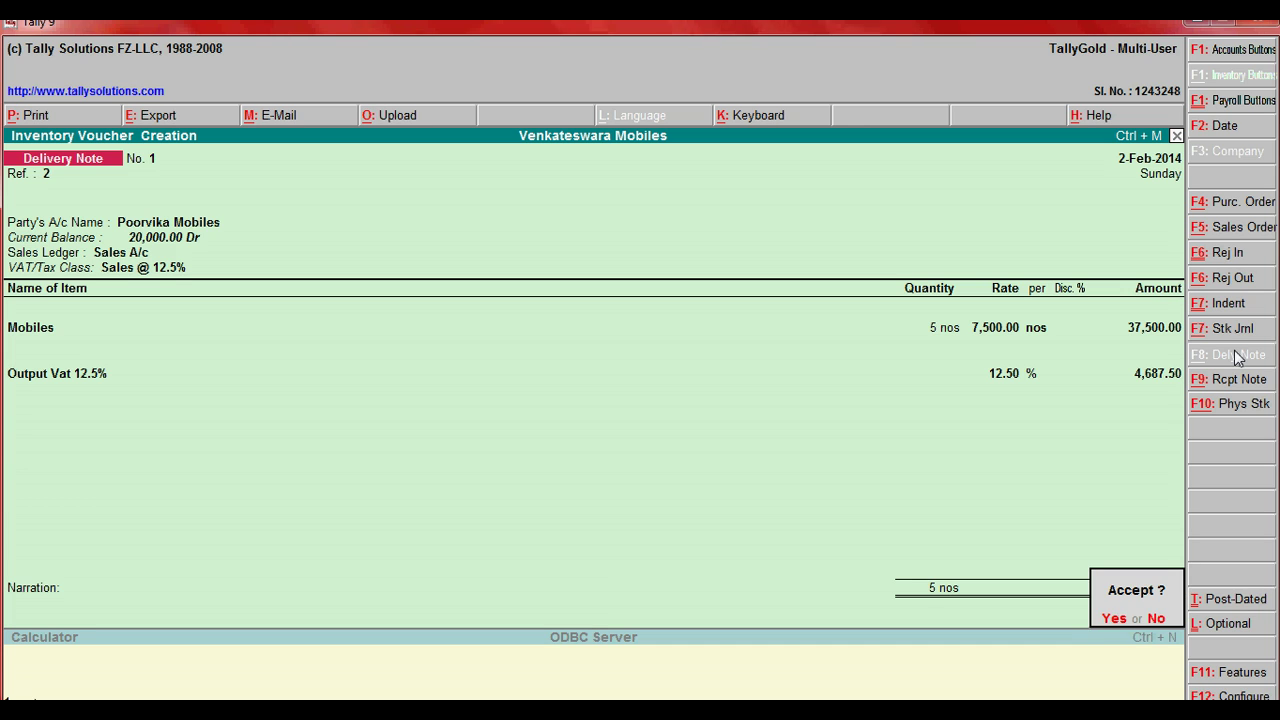
pyautogui.press('Return')
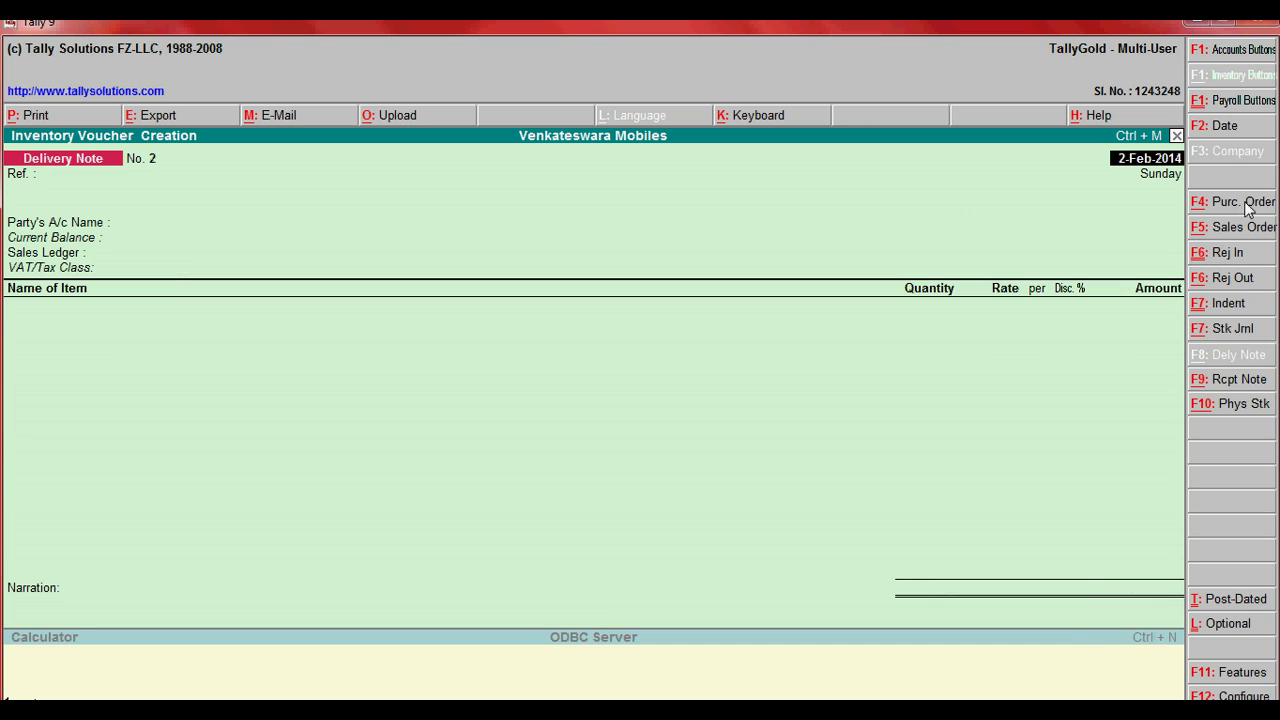
# Step: Date the next delivery note 1-Mar-2014 and choose Poorvika Mobiles as the party account
pyautogui.click(1220, 128)
pyautogui.write('1-3')
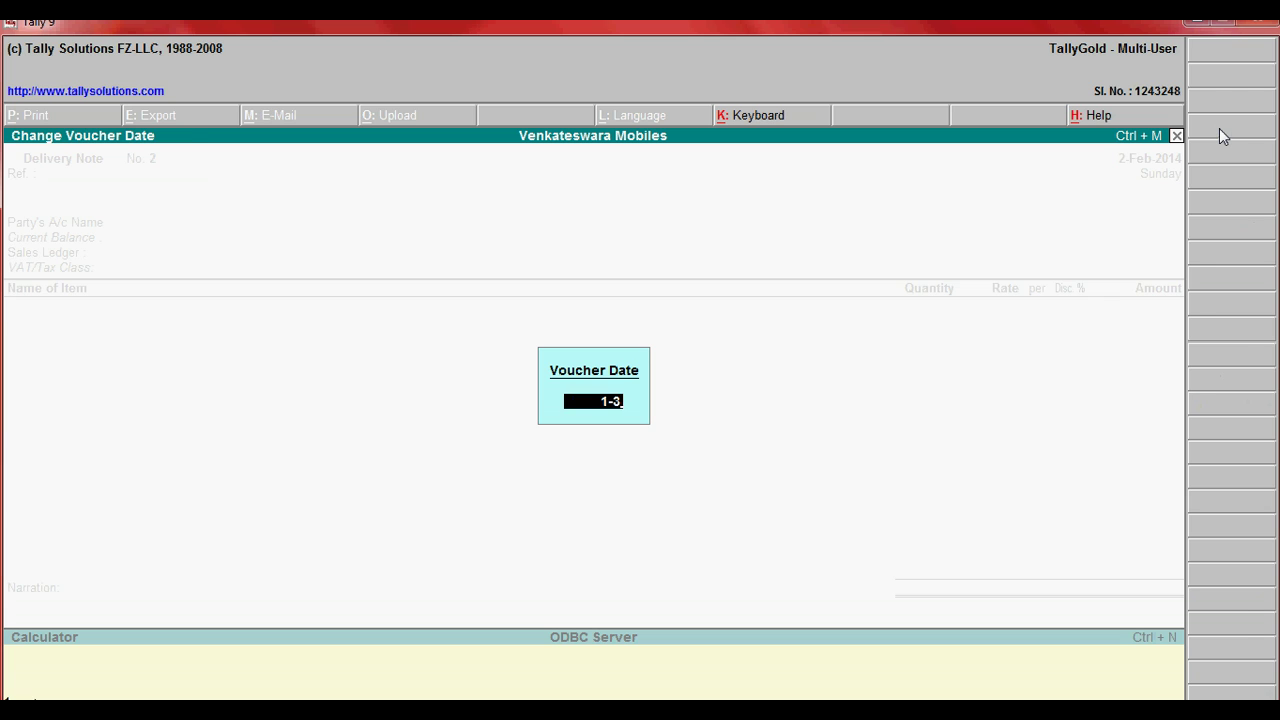
pyautogui.press('Return')
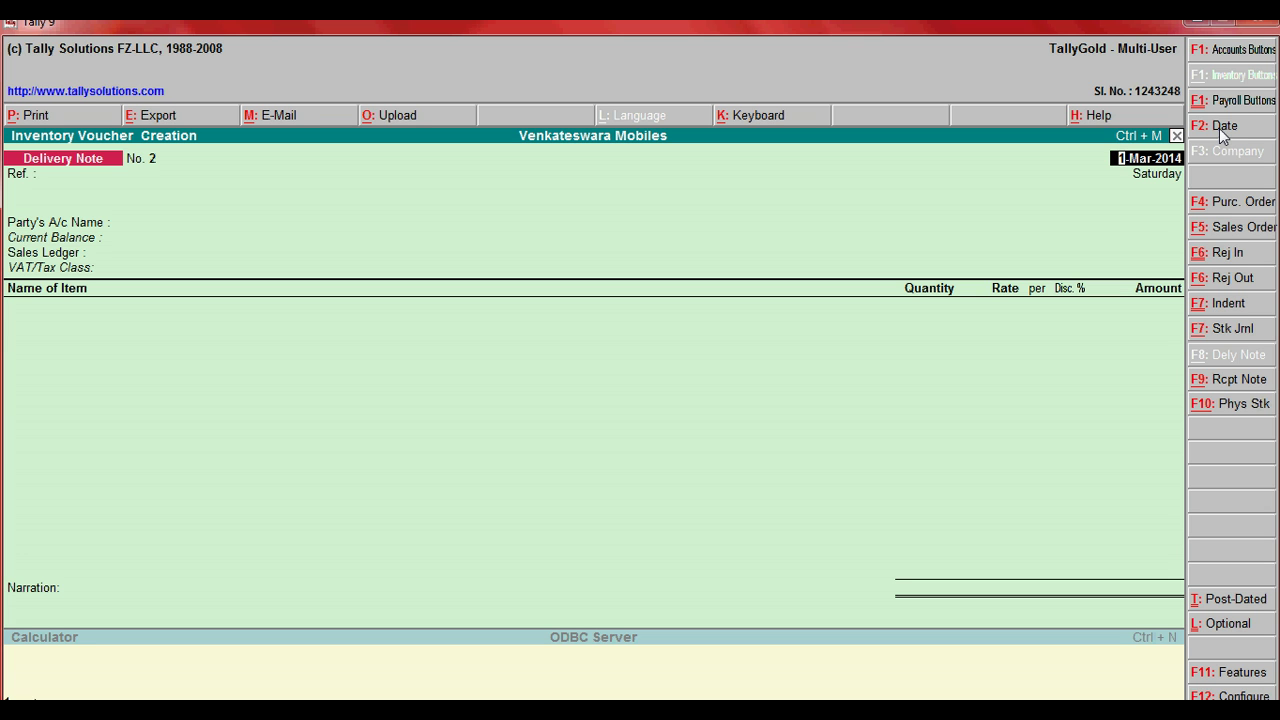
pyautogui.press('Return')
pyautogui.press('Return')
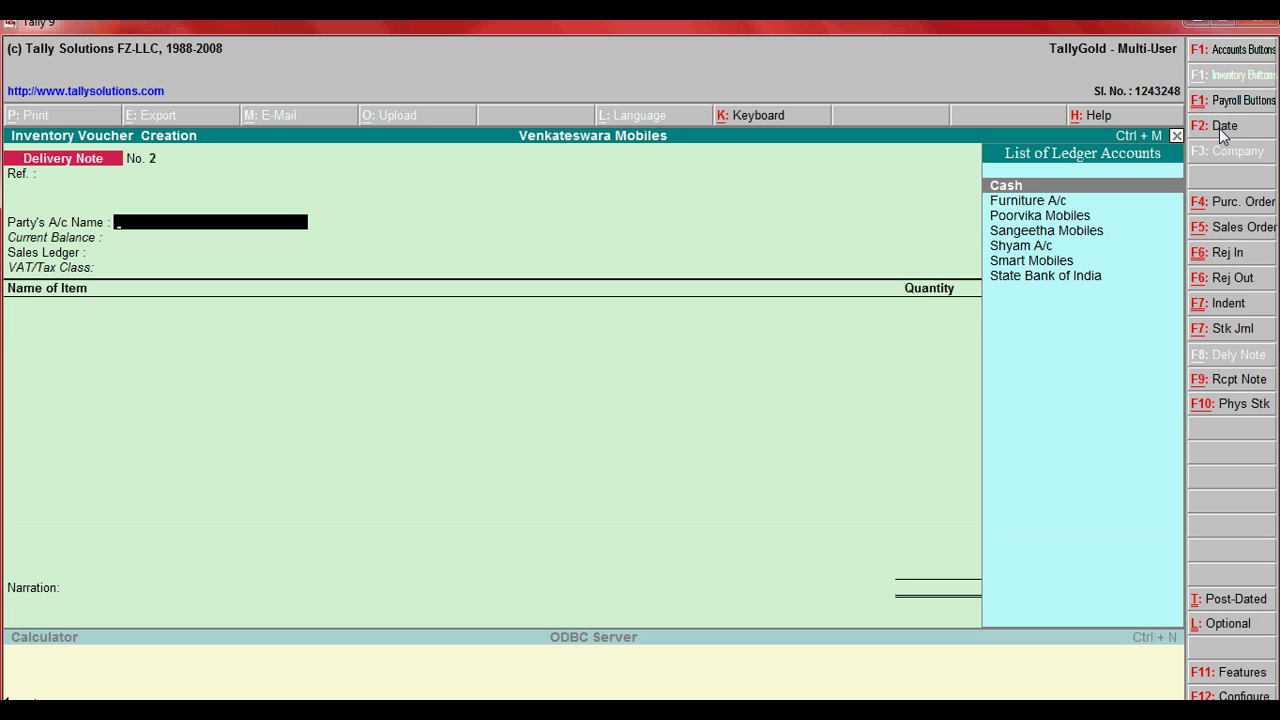
pyautogui.press('Down')
pyautogui.press('Down')
pyautogui.press('Return')
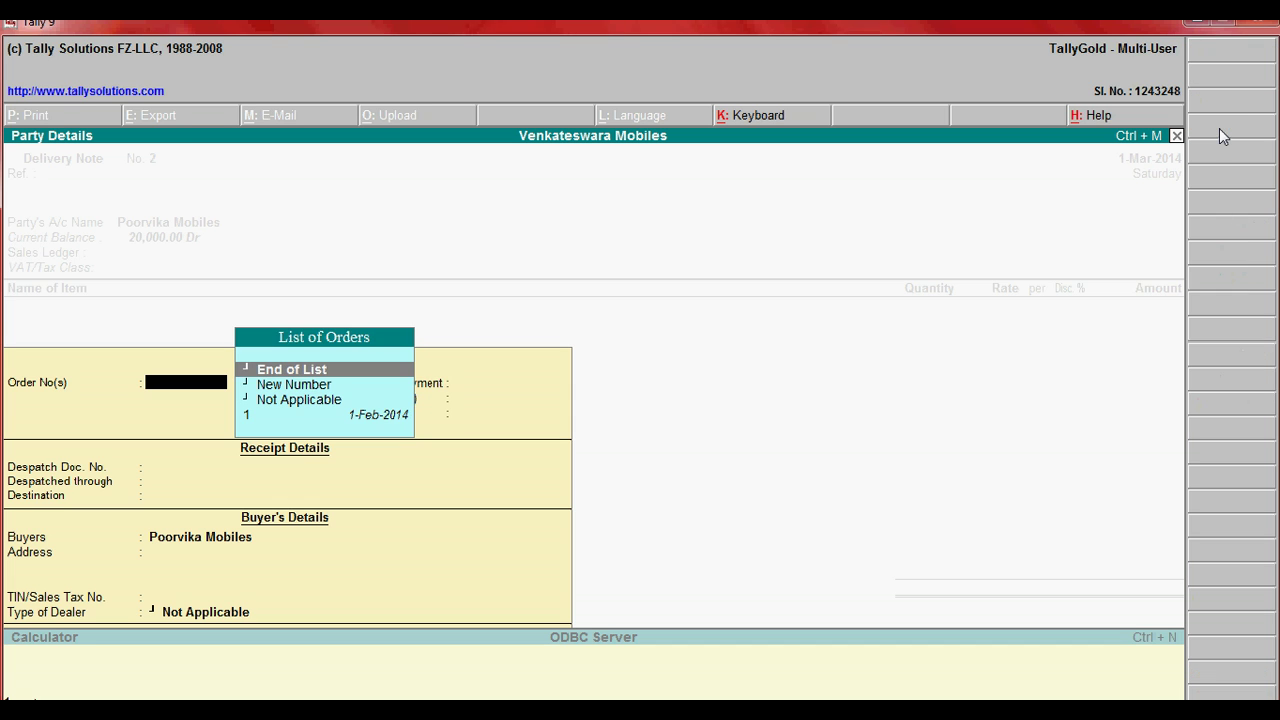
# Step: Accept the party details for Poorvika Mobiles without selecting an order
pyautogui.press('Return')
pyautogui.press('Return')
pyautogui.hotkey('ctrl', 'a')
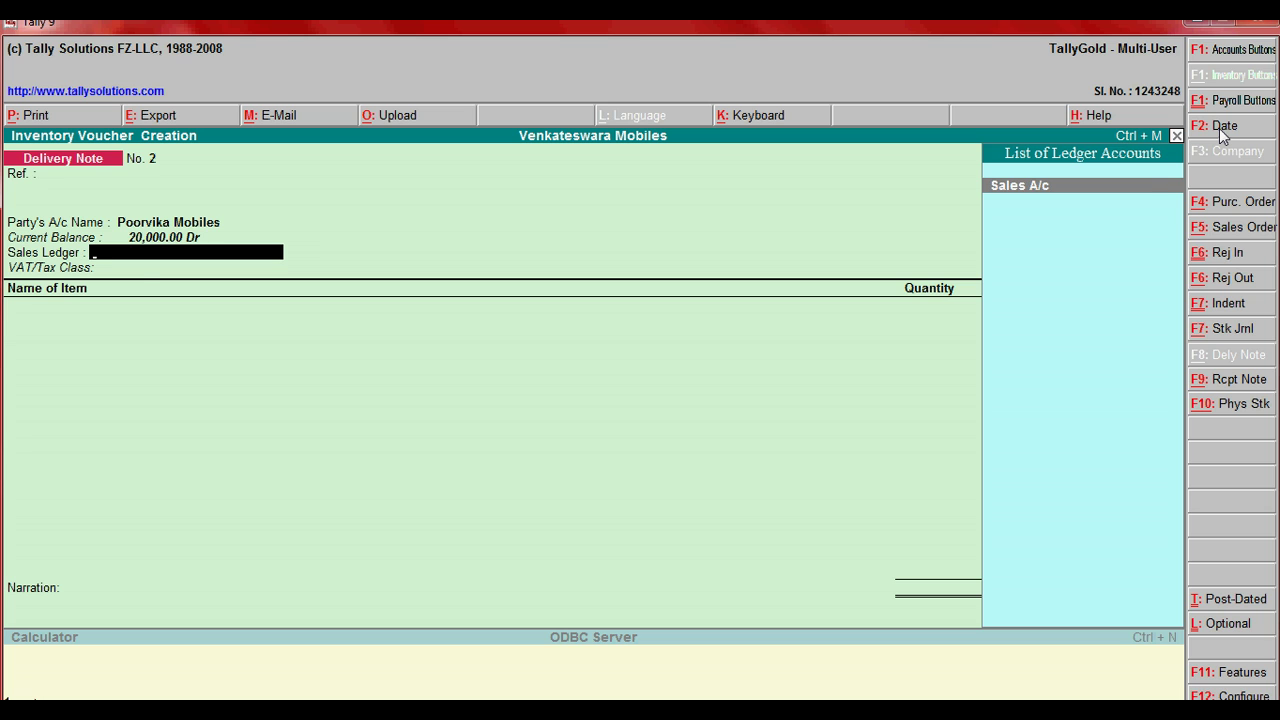
# Step: Choose Sales A/c as the sales ledger and add Mobiles as the item of the second delivery note
pyautogui.press('Return')
pyautogui.write('Mo')
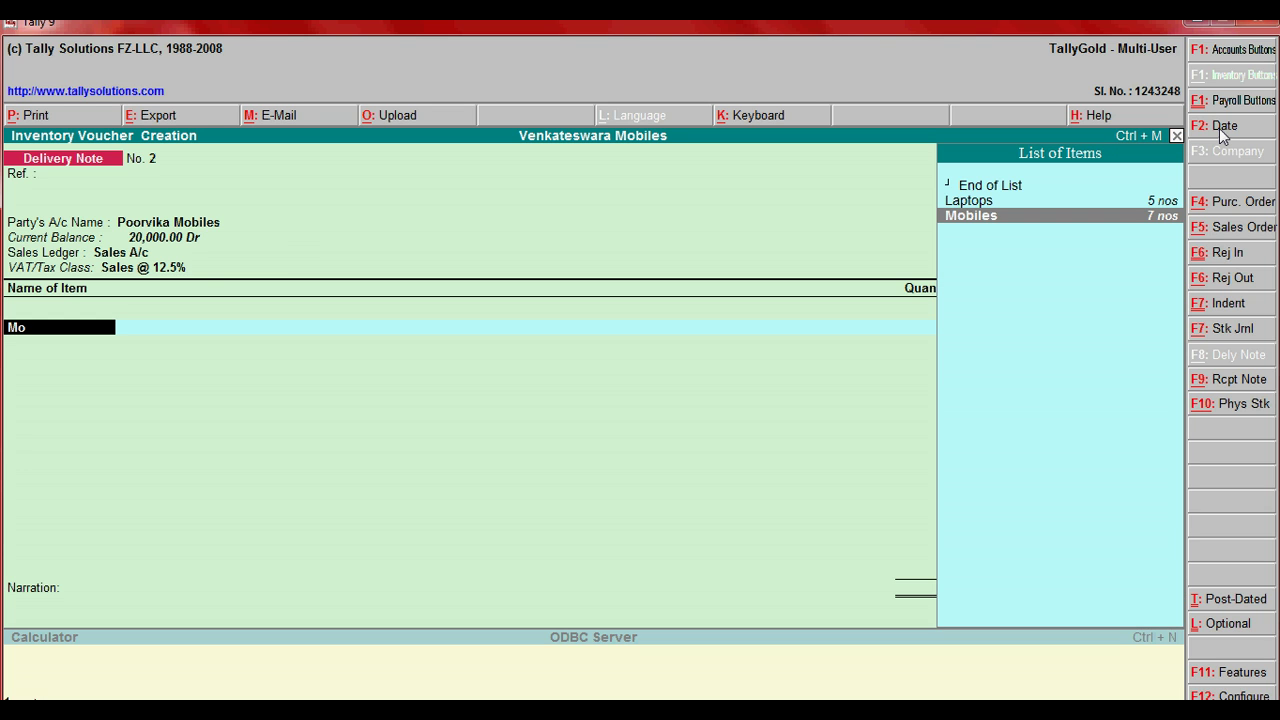
pyautogui.press('Return')
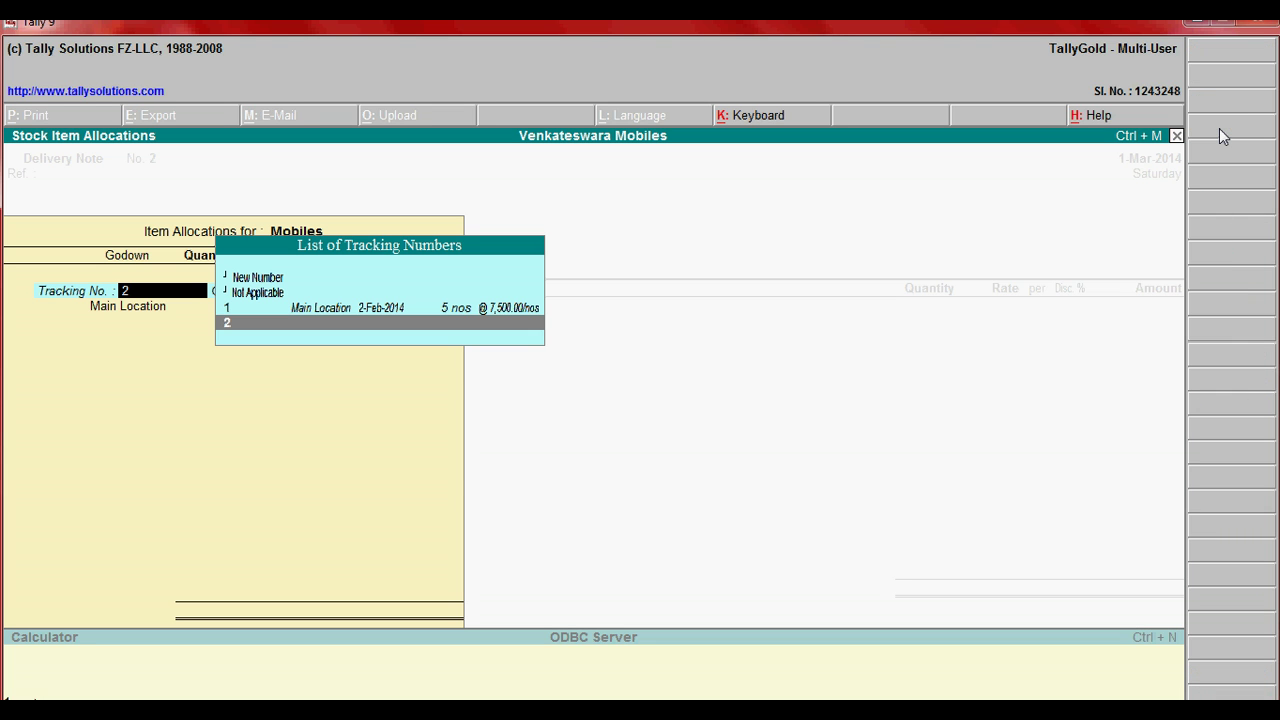
# Step: Assign tracking number 2 and order number 1 to the Mobiles allocation of the second delivery note
pyautogui.press('Up')
pyautogui.press('Return')
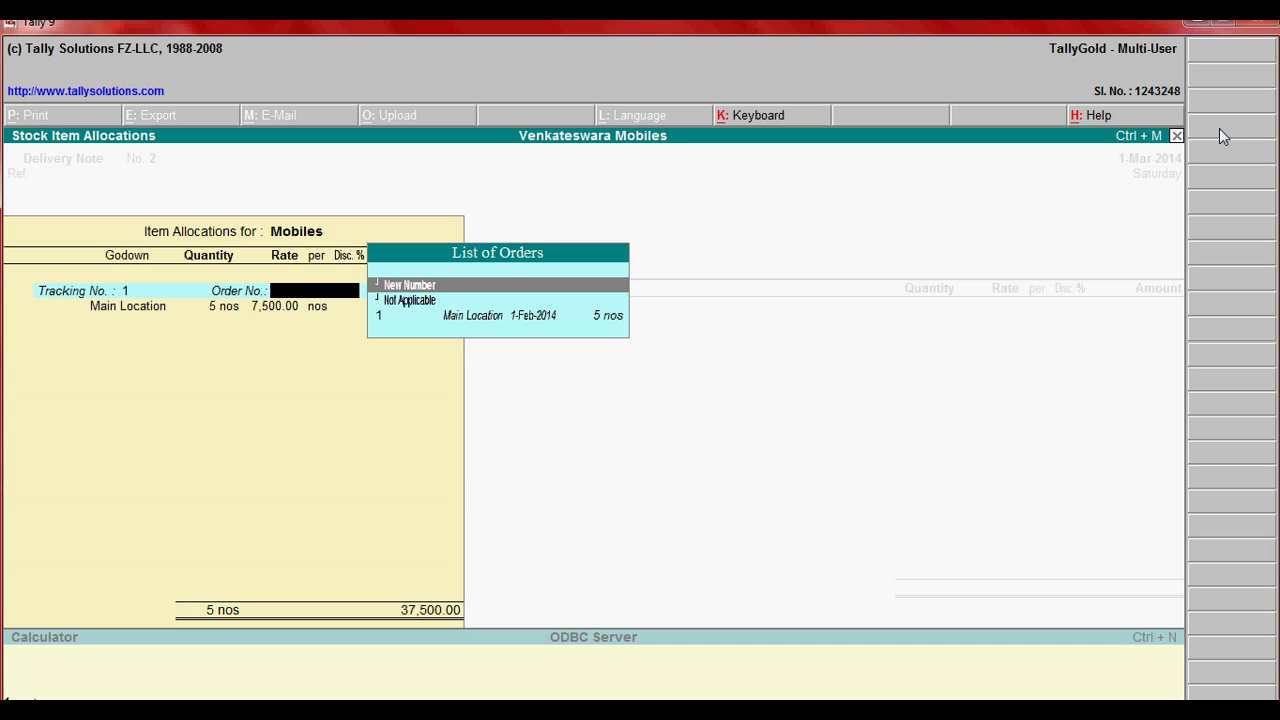
pyautogui.press('BackSpace')
pyautogui.press('Down')
pyautogui.press('Return')
pyautogui.press('Down')
pyautogui.press('Down')
pyautogui.press('Return')
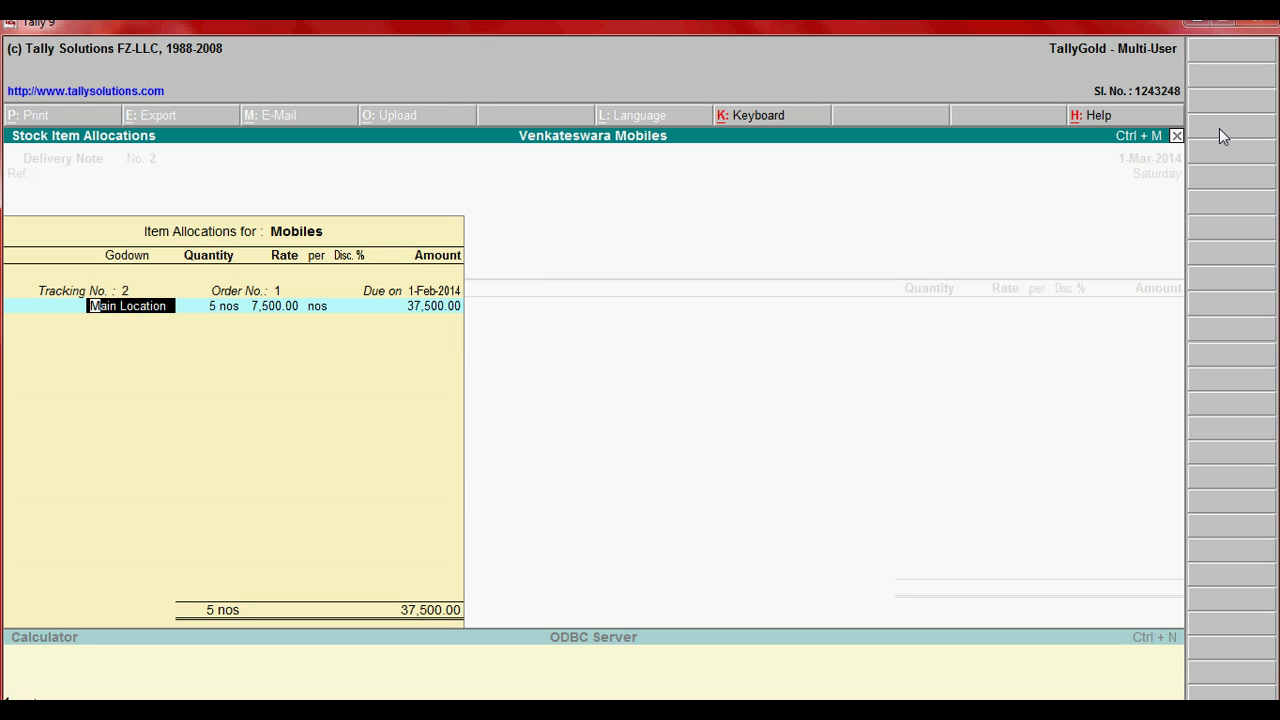
# Step: Set the Mobiles quantity at Main Location to 2 nos and accept the item allocation of the second delivery note
pyautogui.press('Return')
pyautogui.write('2')
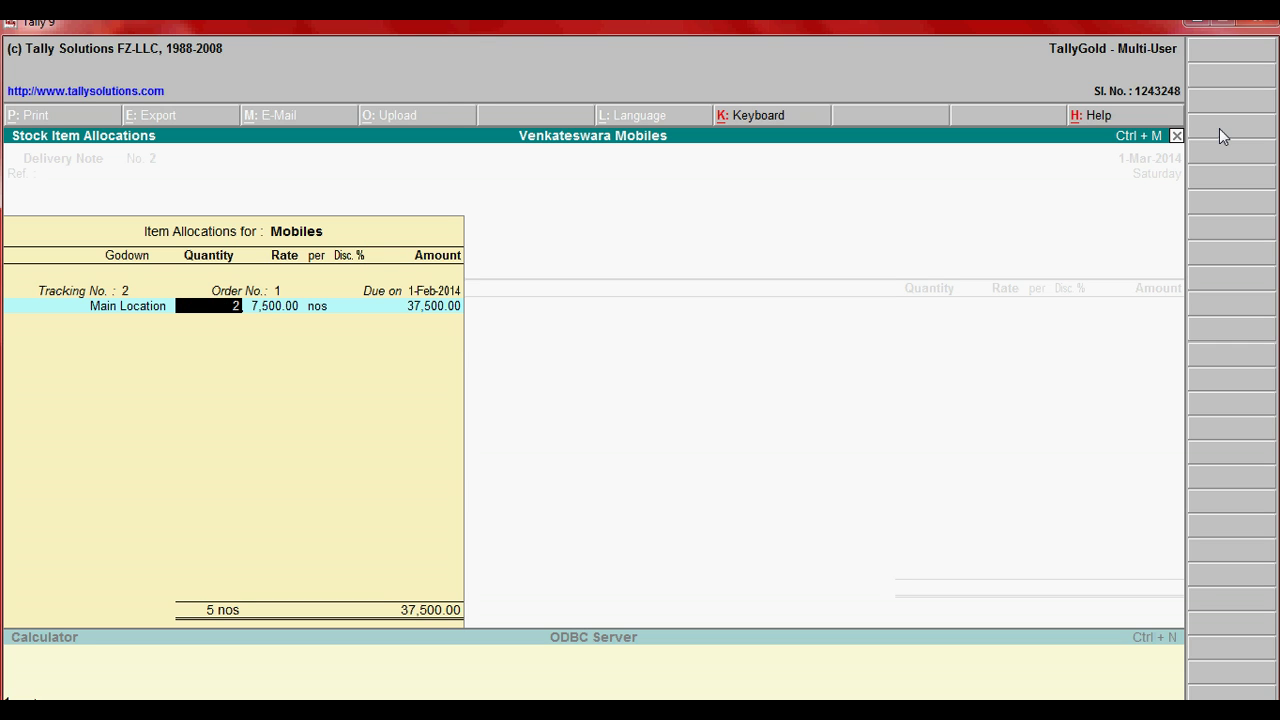
pyautogui.press('Return')
pyautogui.press('Return')
pyautogui.press('Return')
pyautogui.press('Return')
pyautogui.press('Return')
pyautogui.press('Return')
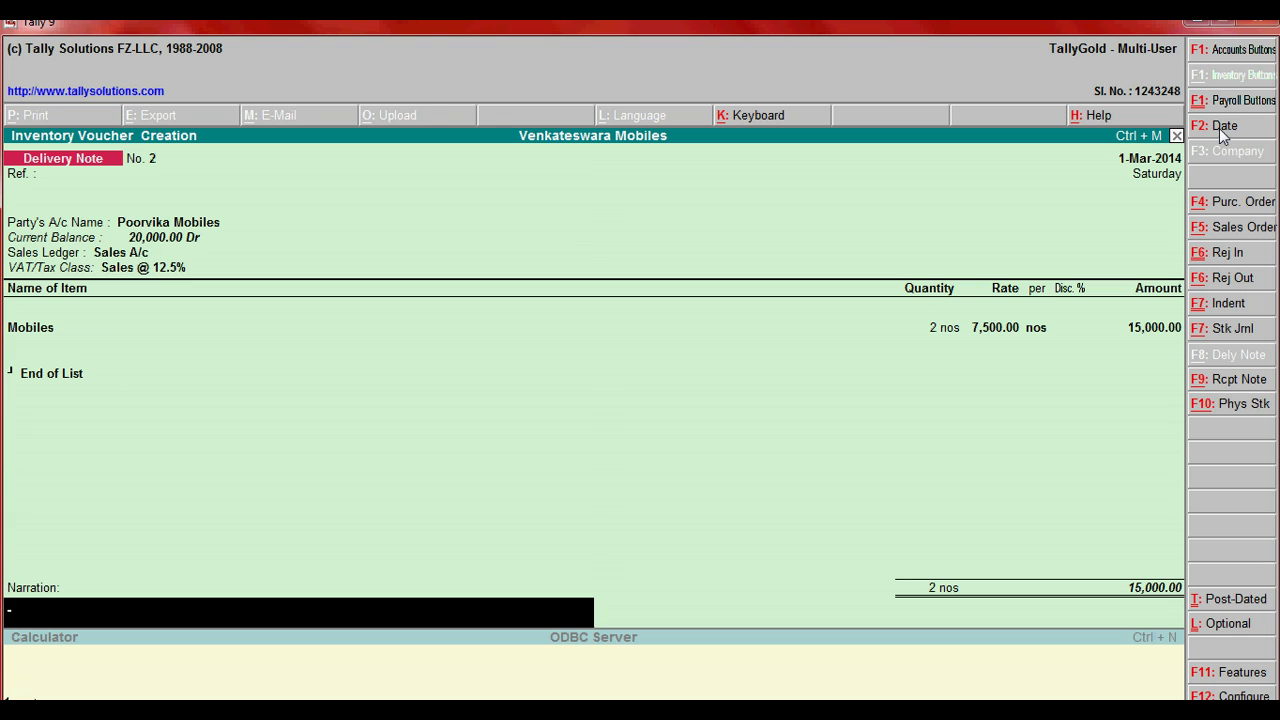
# Step: Add Output Vat 12.5% to the second delivery note and save it without a narration
pyautogui.press('BackSpace')
pyautogui.write('Ou')
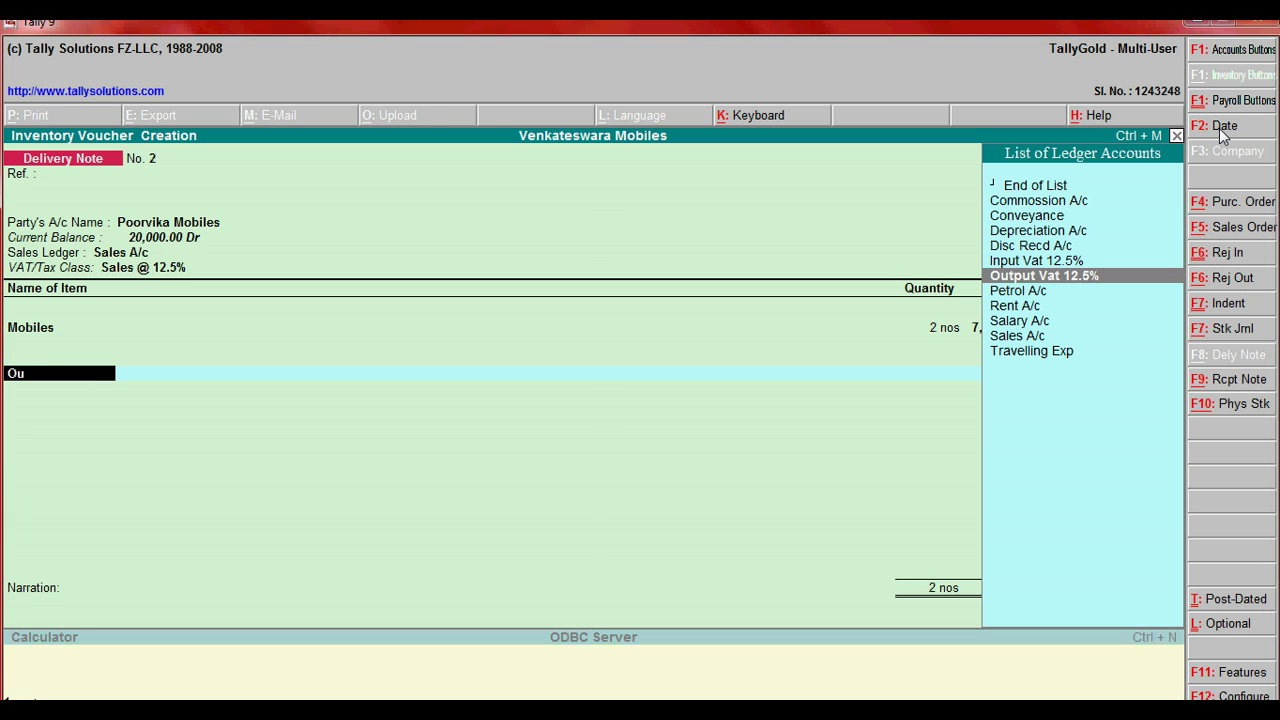
pyautogui.press('Return')
pyautogui.press('Return')
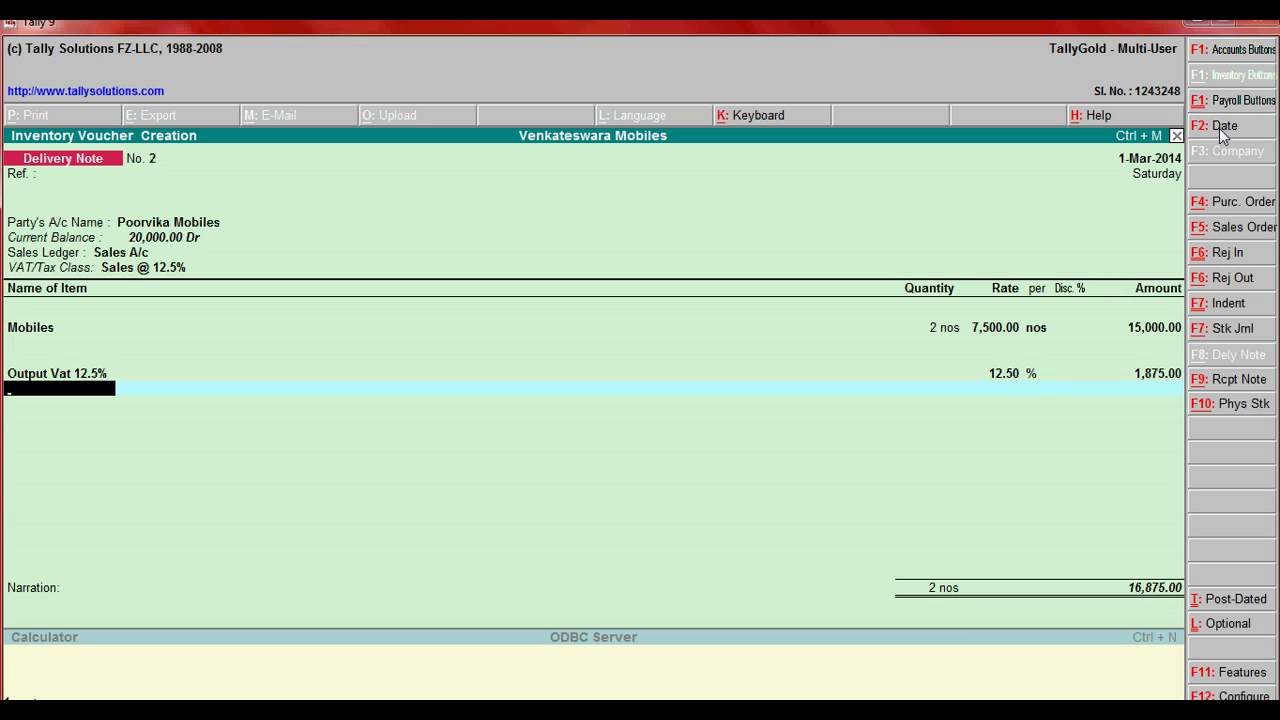
pyautogui.press('Return')
pyautogui.press('Return')
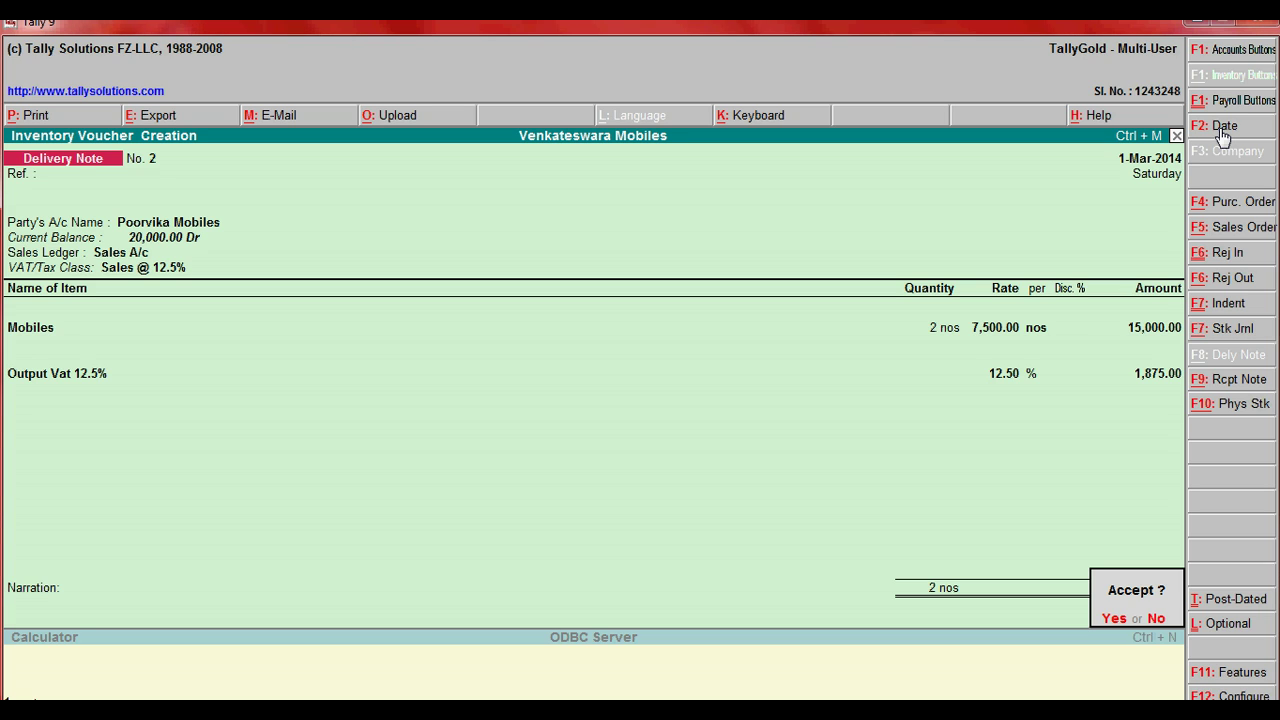
pyautogui.press('Return')
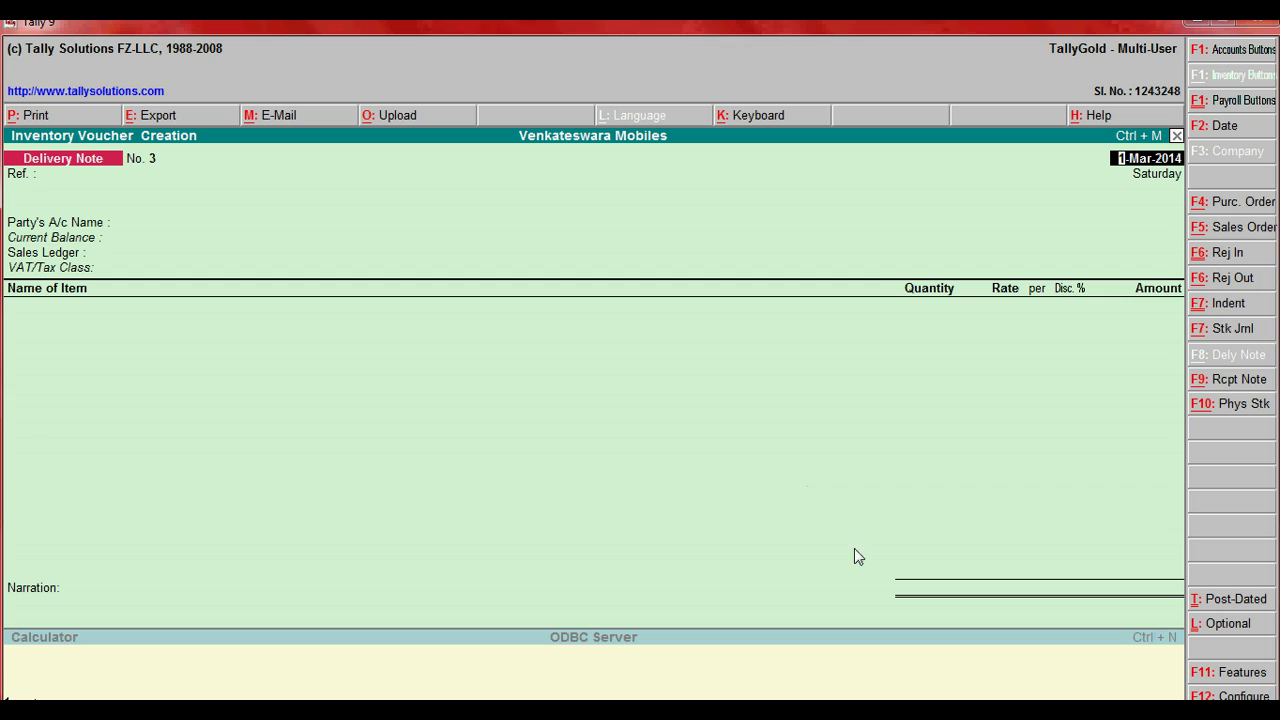
# Step: Start a sales voucher dated 2-Mar-2014 and choose Poorvika Mobiles as the party account
pyautogui.click(1229, 64)
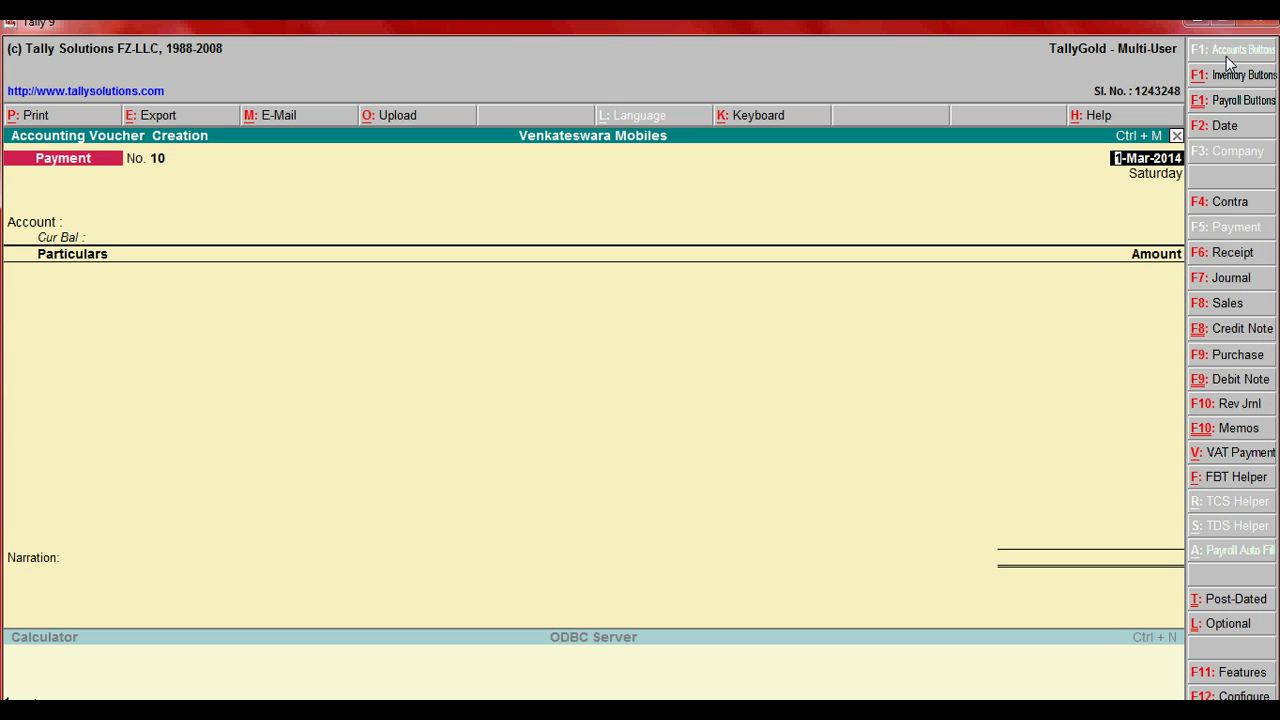
pyautogui.click(1230, 306)
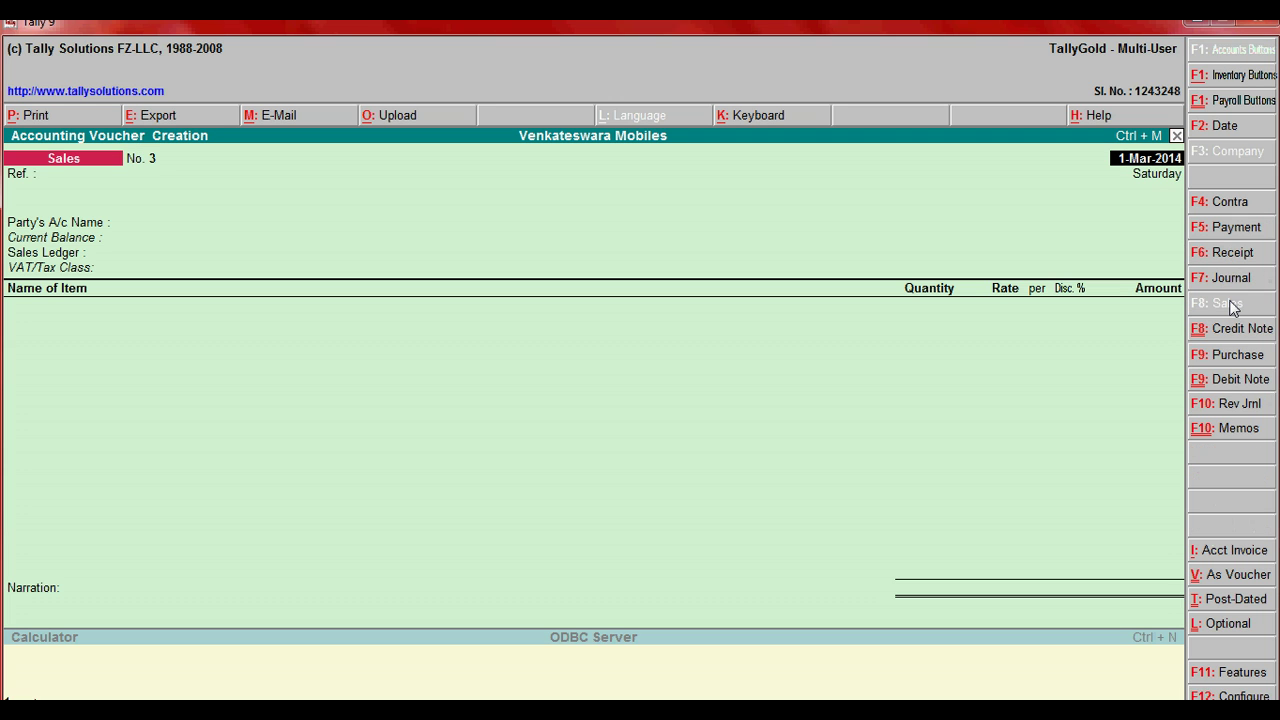
pyautogui.click(1238, 130)
pyautogui.write('2')
pyautogui.press('Return')
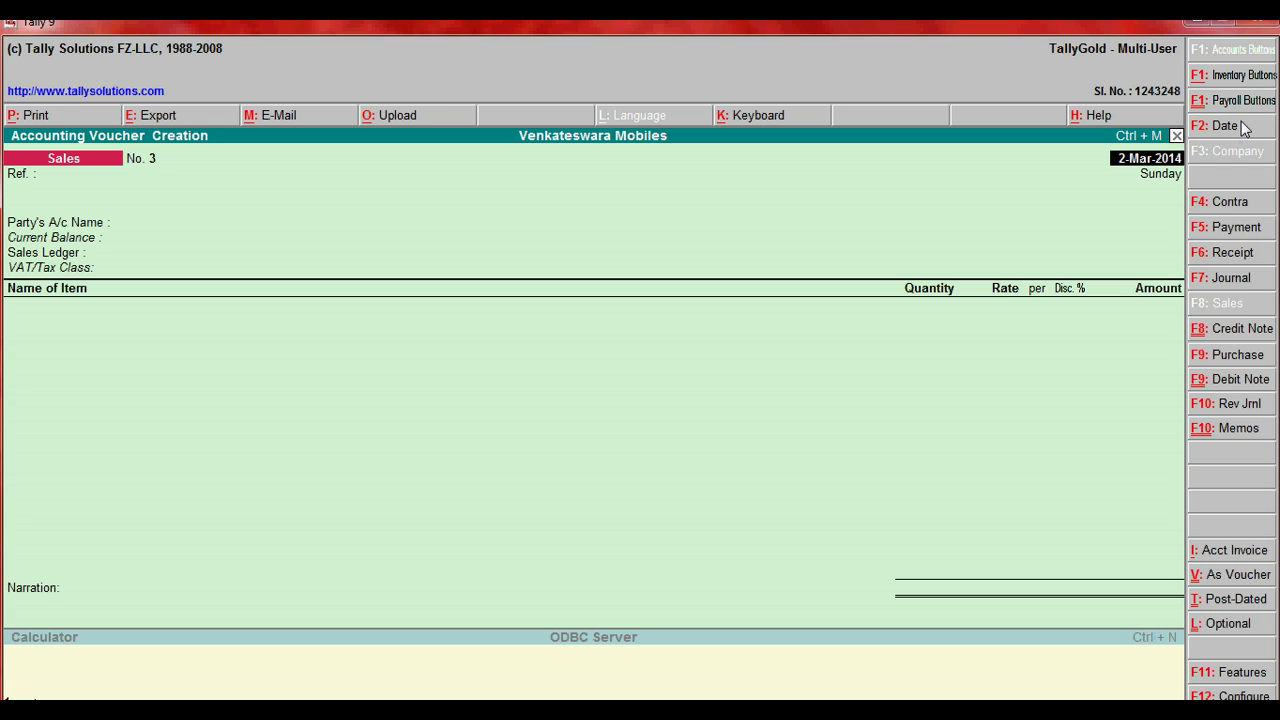
pyautogui.press('Return')
pyautogui.press('Return')
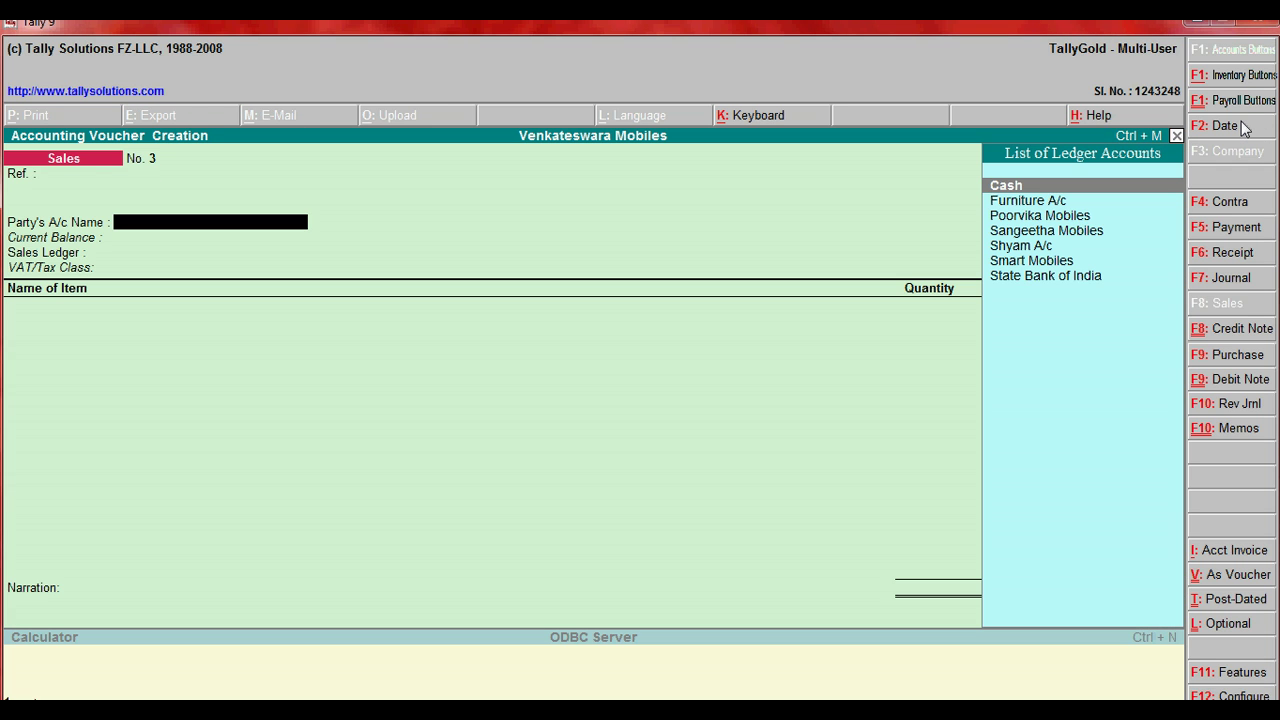
pyautogui.press('Down')
pyautogui.press('Down')
pyautogui.press('Return')
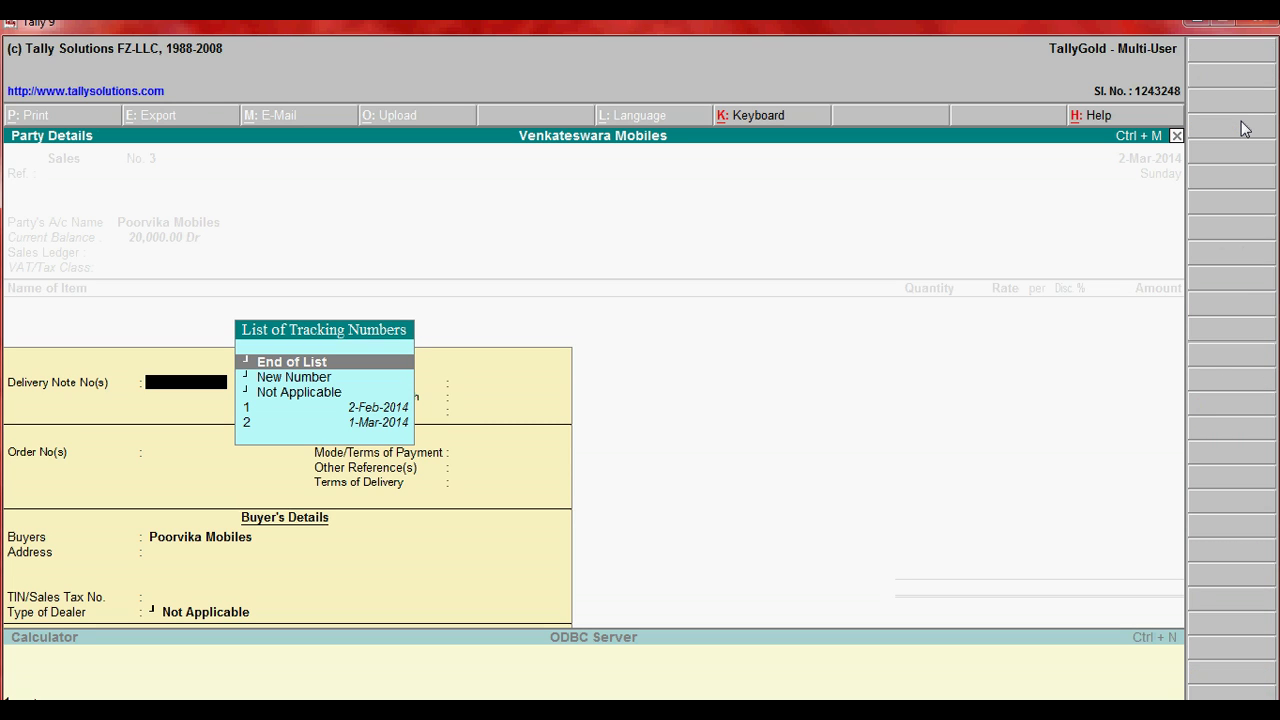
# Step: Link delivery notes 1 and 2 to the sales voucher in the despatch details
pyautogui.press('Down')
pyautogui.press('Down')
pyautogui.press('Down')
pyautogui.press('Down')
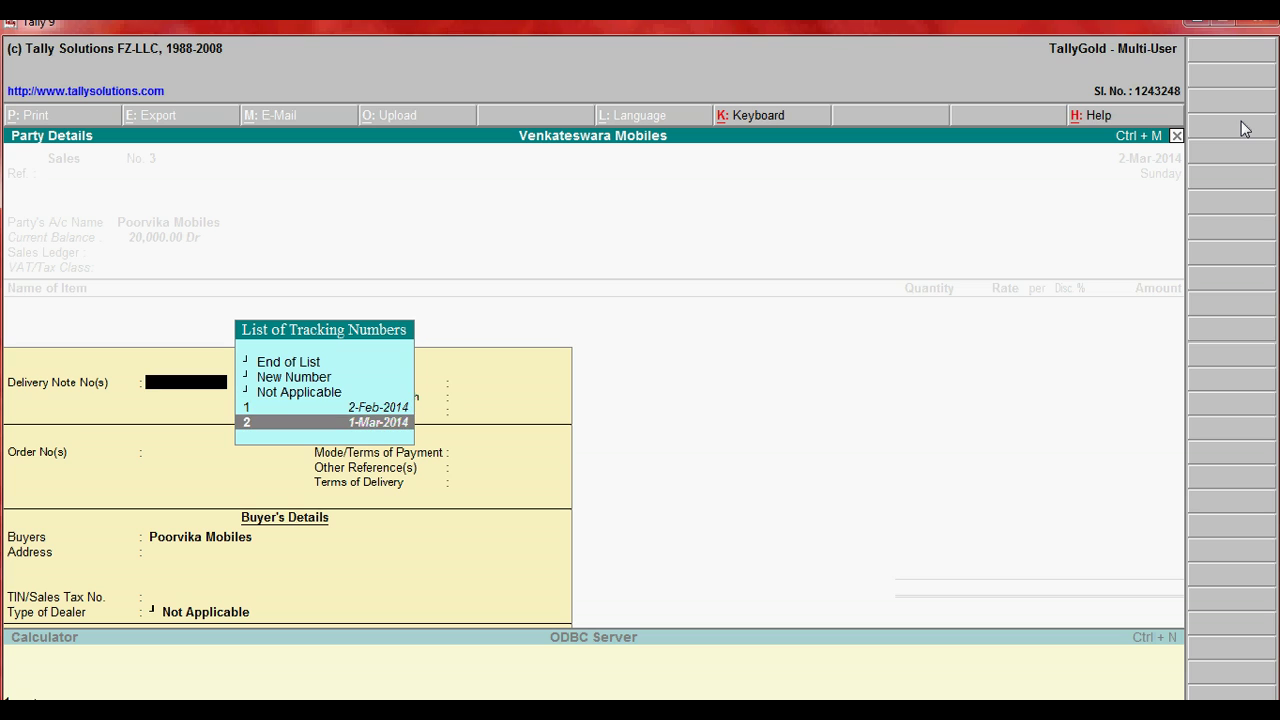
pyautogui.press('Up')
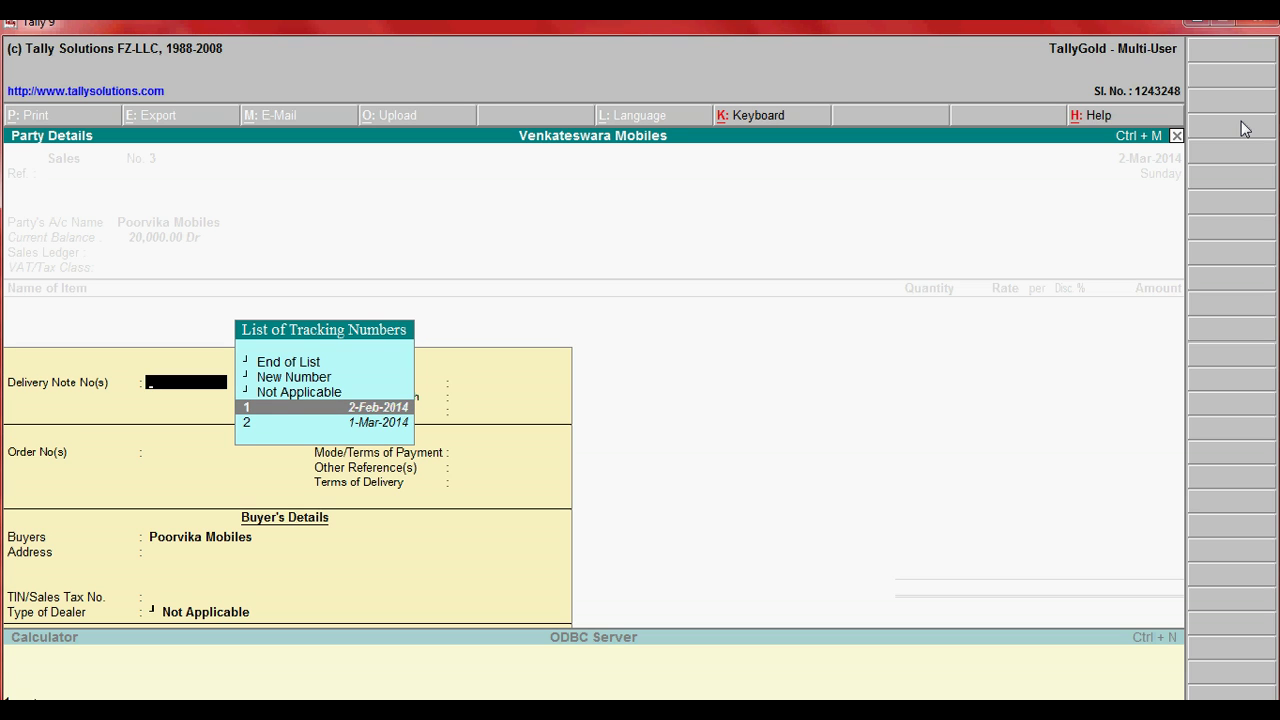
pyautogui.press('Return')
pyautogui.press('Down')
pyautogui.press('Down')
pyautogui.press('Down')
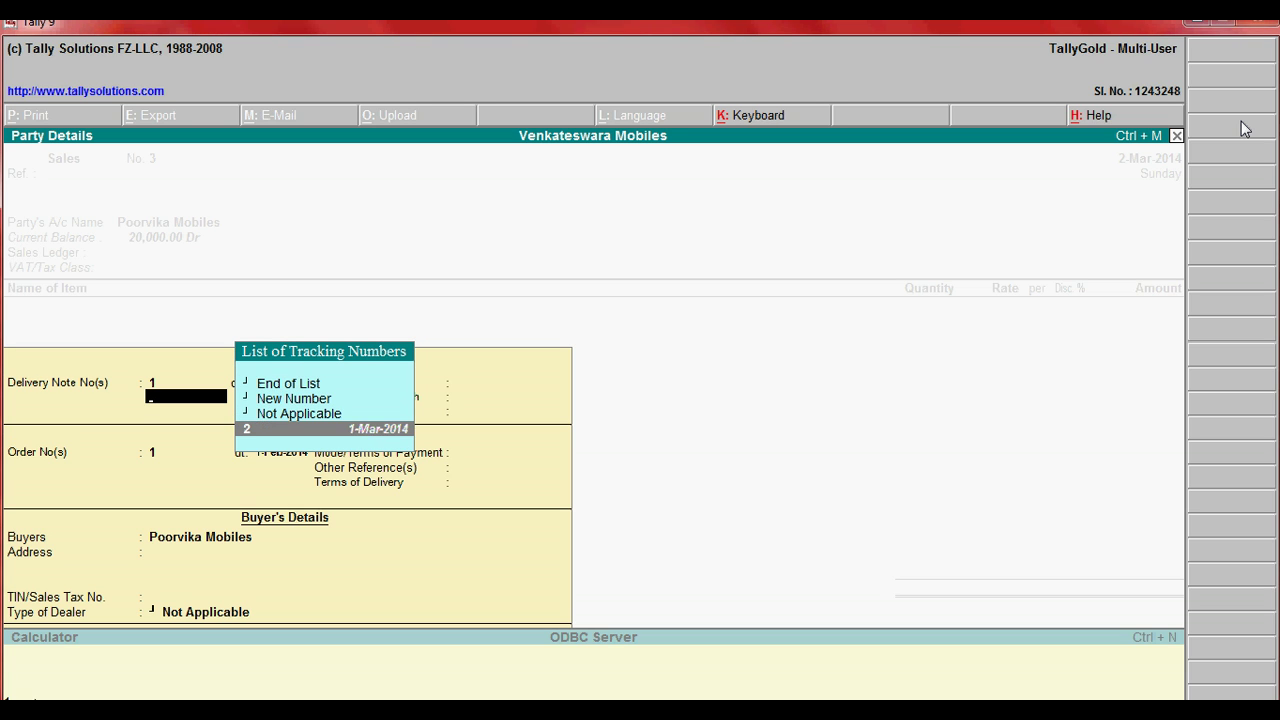
pyautogui.press('Return')
pyautogui.press('Return')
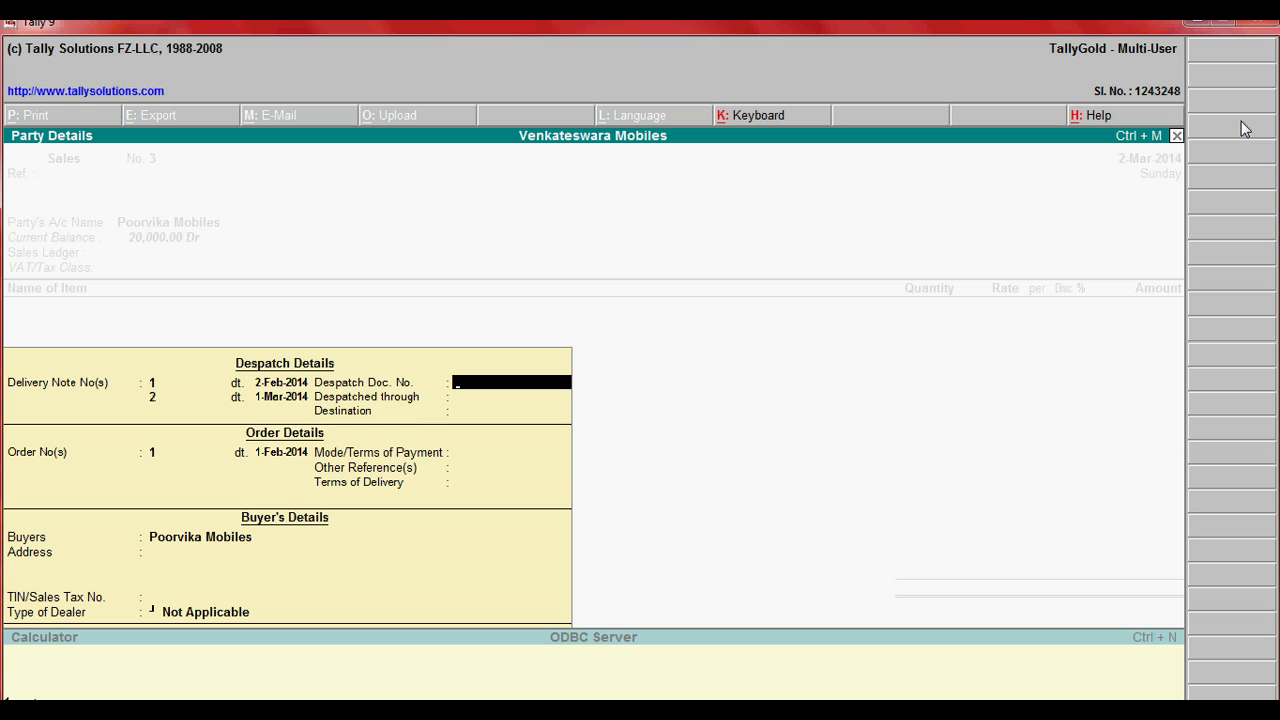
# Step: Leave the remaining despatch, order and buyer fields as they are and accept the party details of the sales voucher
pyautogui.press('Return')
pyautogui.press('Return')
pyautogui.press('Return')
pyautogui.press('Return')
pyautogui.press('Return')
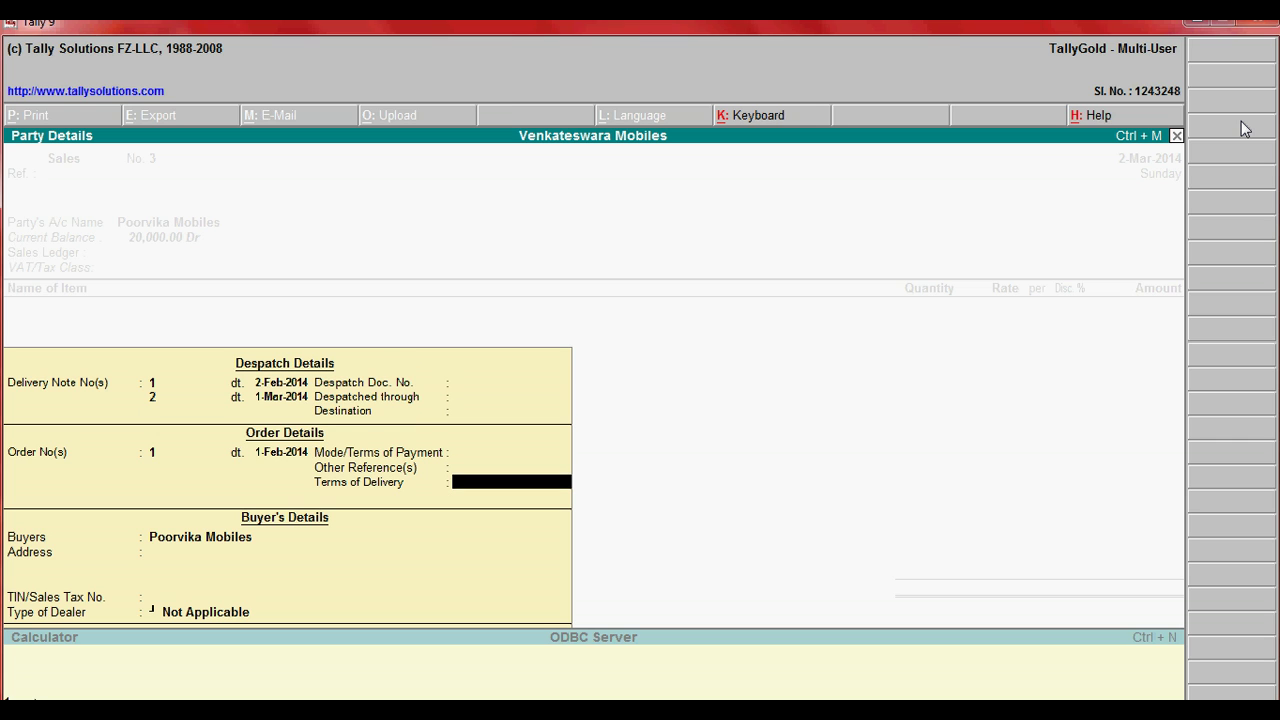
pyautogui.press('Return')
pyautogui.press('Return')
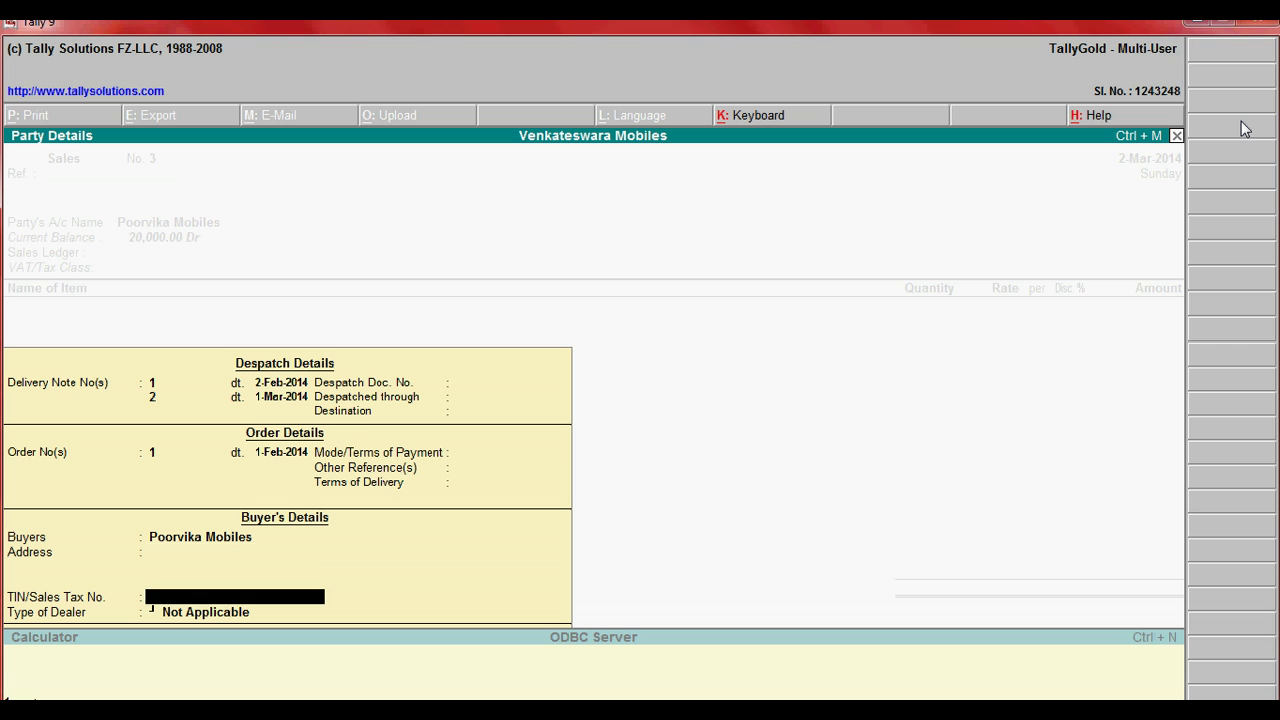
pyautogui.press('Return')
pyautogui.press('Return')
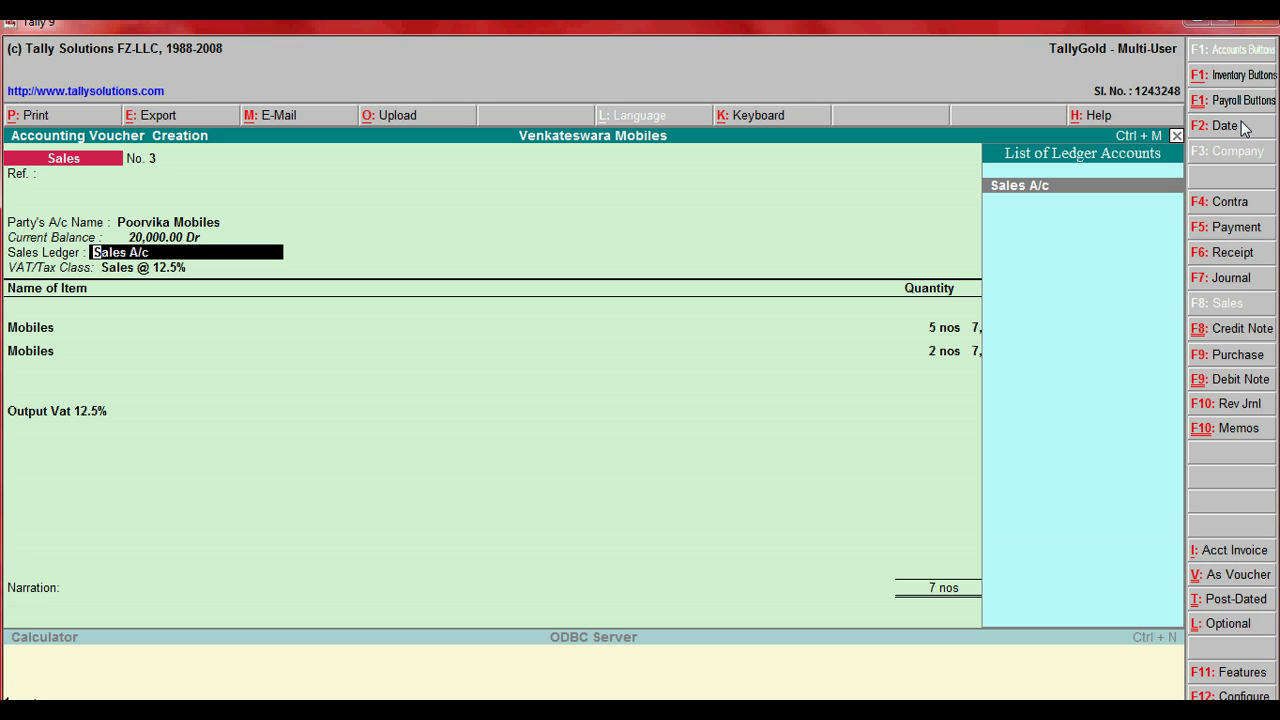
# Step: Keep Sales A/c as the sales ledger and accept the first Mobiles line with its tracking number 1 allocation
pyautogui.press('Return')
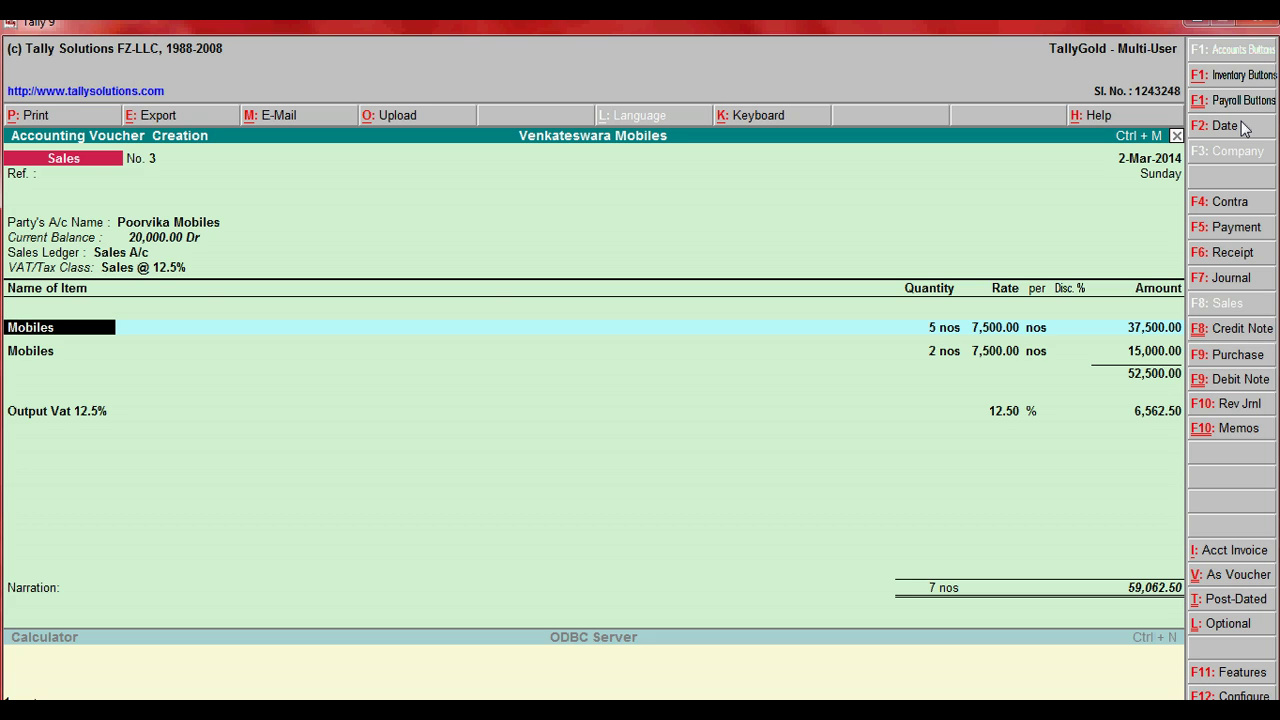
pyautogui.press('Return')
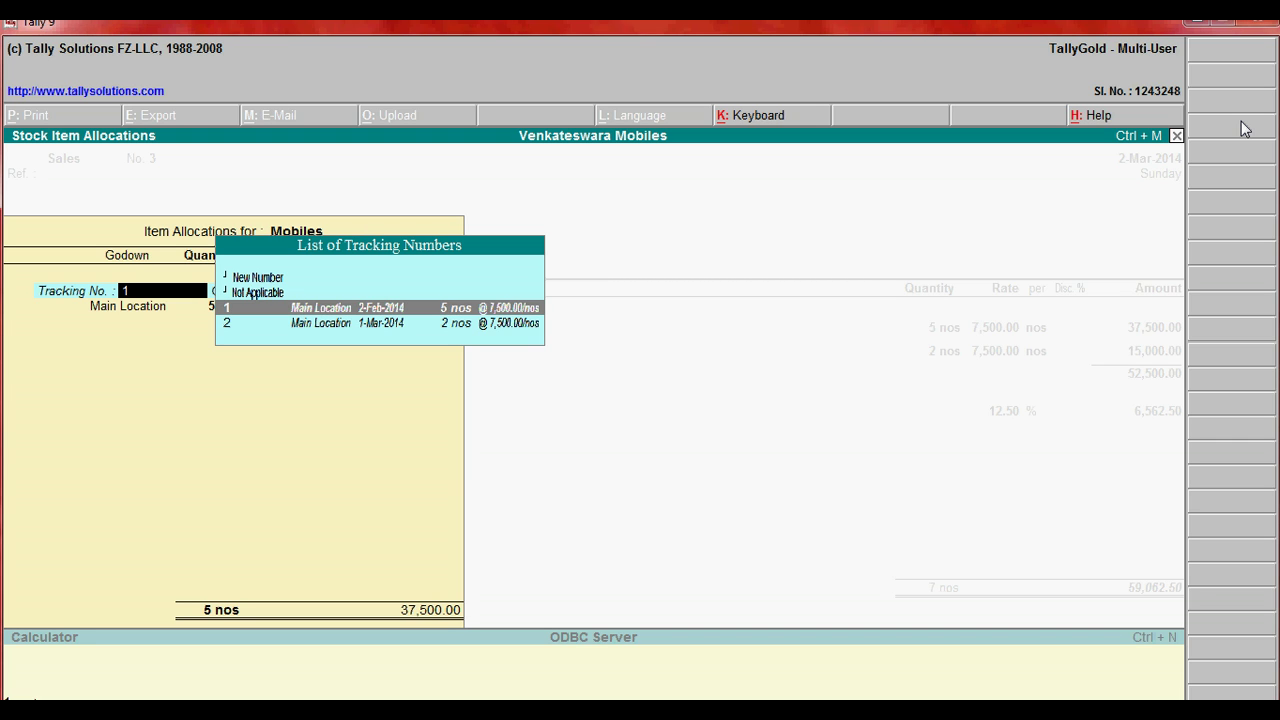
pyautogui.press('Return')
pyautogui.press('Return')
pyautogui.press('Return')
pyautogui.press('Return')
pyautogui.press('Return')
pyautogui.press('Return')
pyautogui.press('Return')
pyautogui.press('Return')
pyautogui.press('Return')
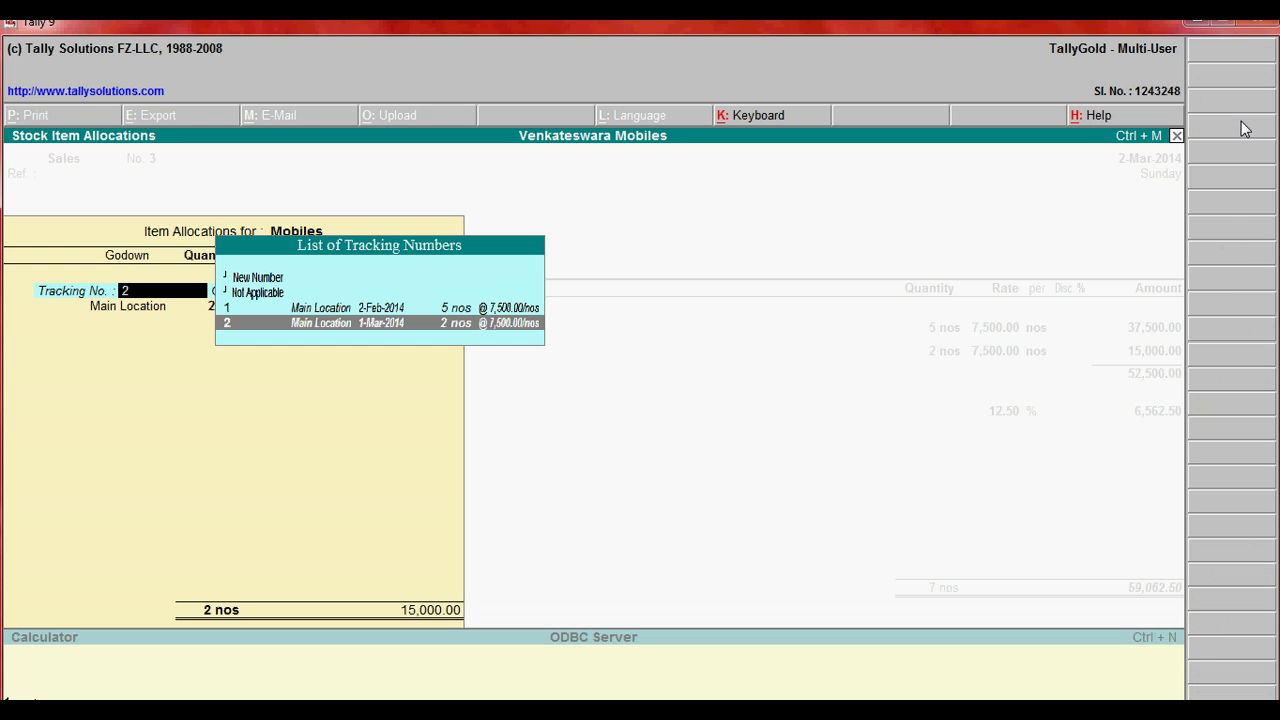
# Step: Accept the second Mobiles line of the sales voucher with its tracking number 2 allocation
pyautogui.press('Return')
pyautogui.press('Return')
pyautogui.press('Return')
pyautogui.press('Return')
pyautogui.press('Return')
pyautogui.press('Return')
pyautogui.press('Return')
pyautogui.press('Return')
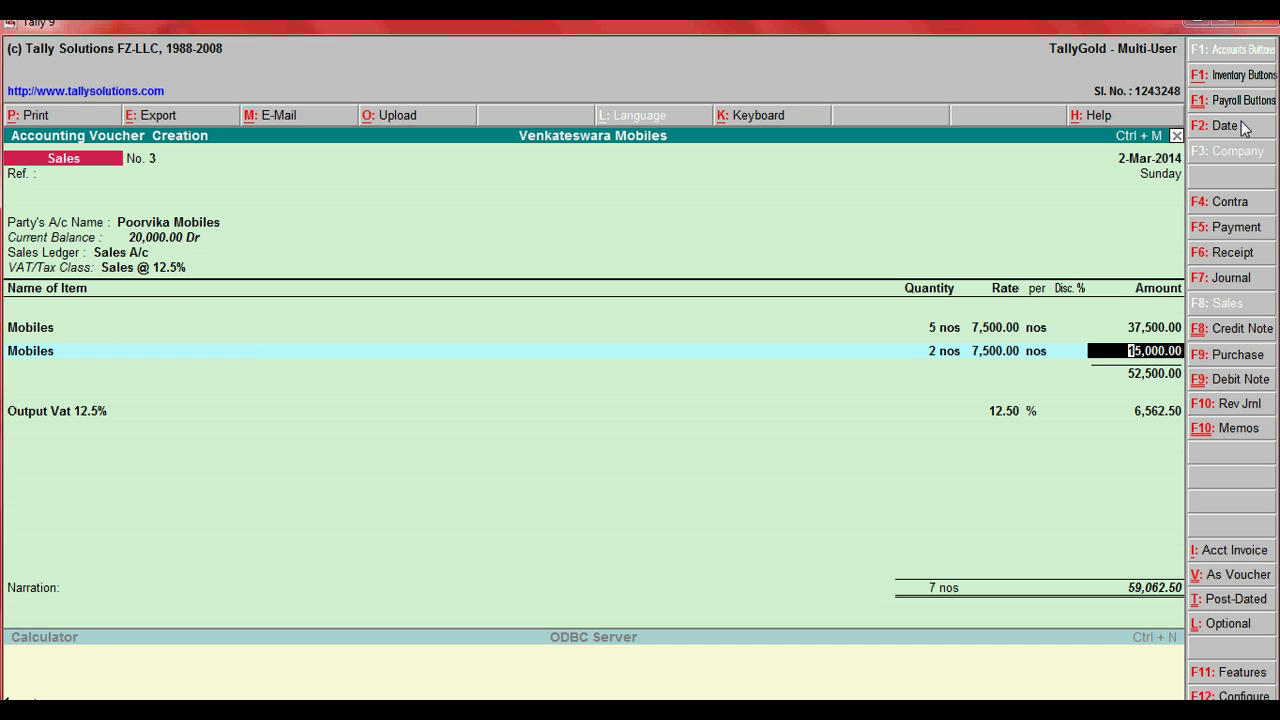
pyautogui.press('Return')
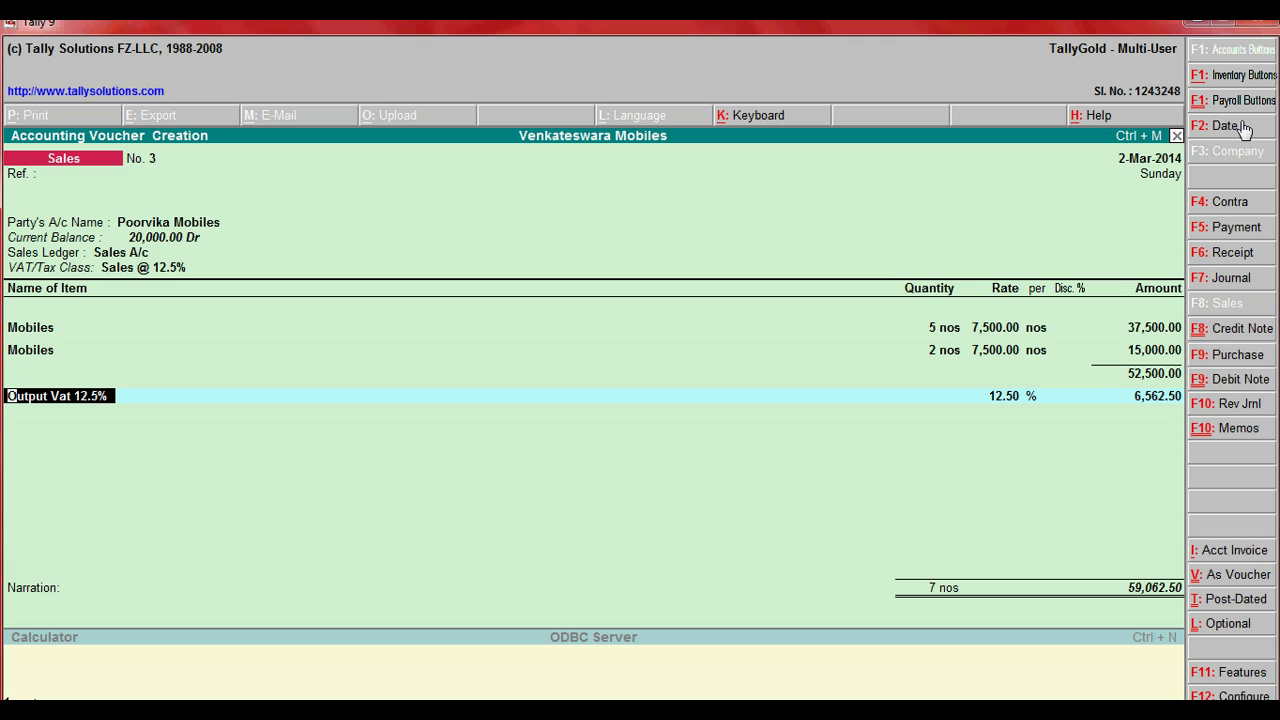
# Step: Keep Output Vat 12.5% on the sales voucher and save it without a narration
pyautogui.press('Return')
pyautogui.press('Return')
pyautogui.press('Return')
pyautogui.press('Return')
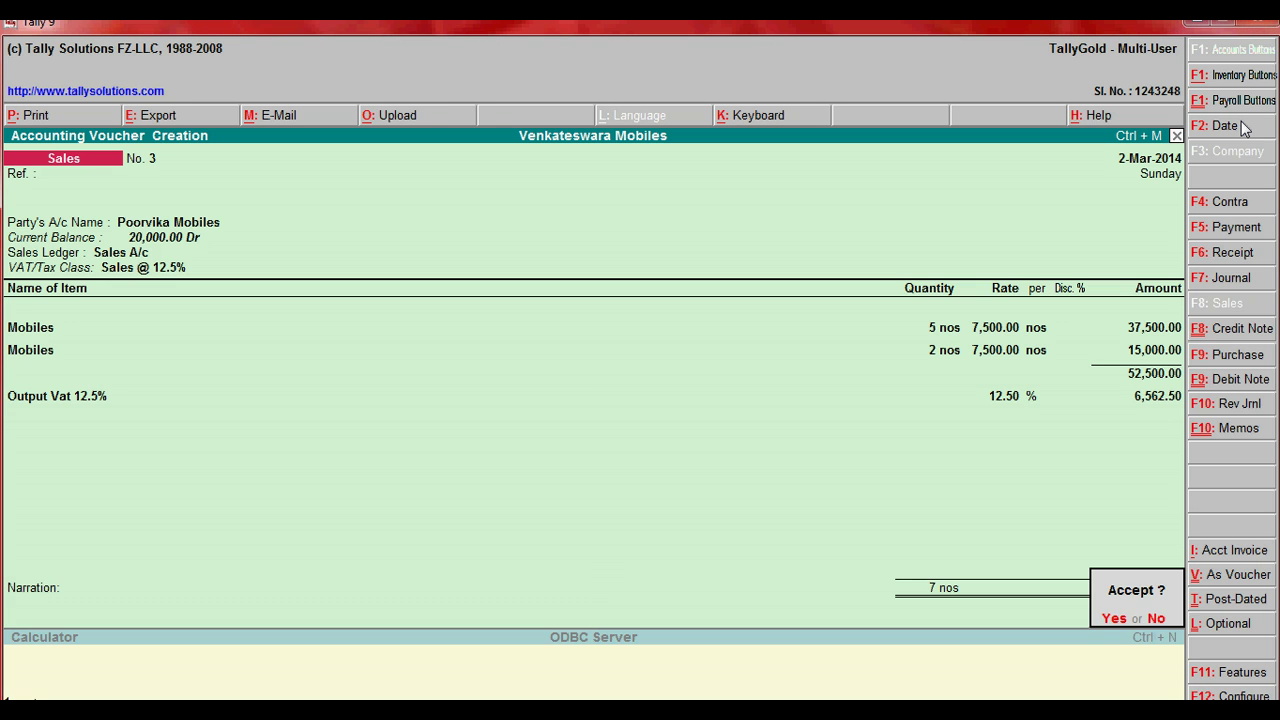
pyautogui.press('Return')
# Step: Leave voucher entry without recording a stock journal and open the company's display reports
pyautogui.hotkey('alt', 'F7')
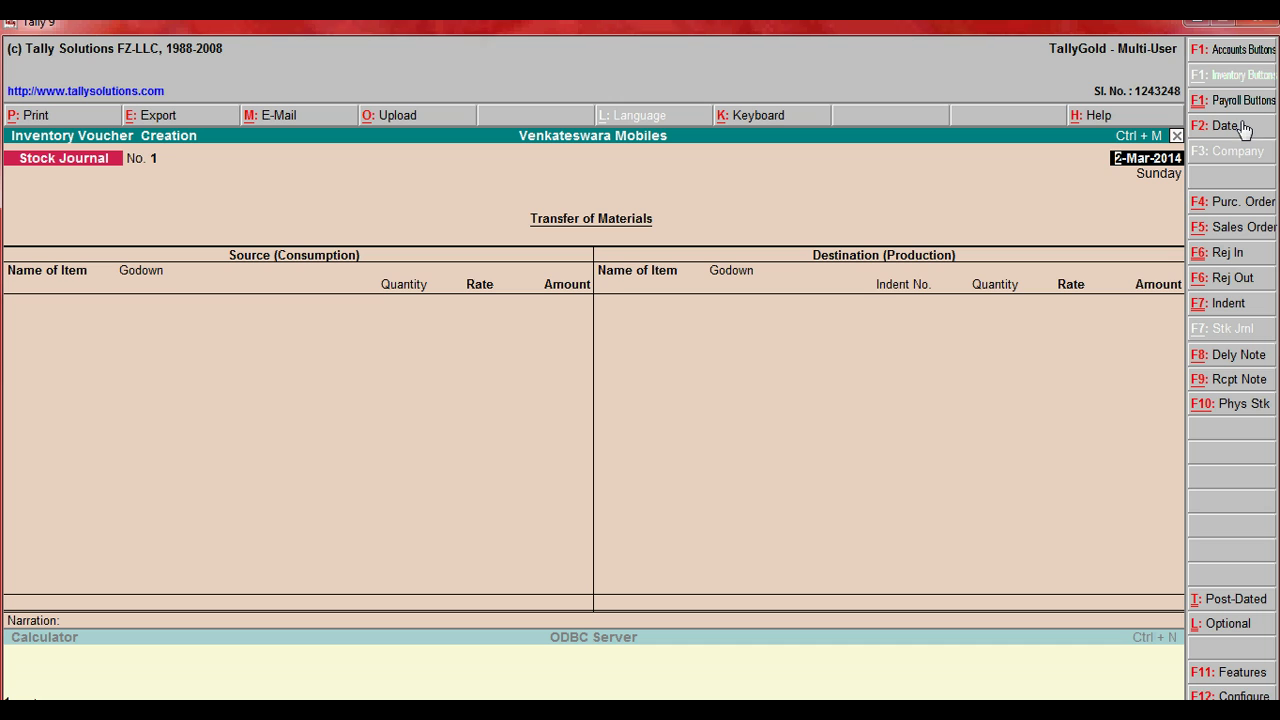
pyautogui.press('BackSpace')
pyautogui.press('Escape')
pyautogui.press('Return')
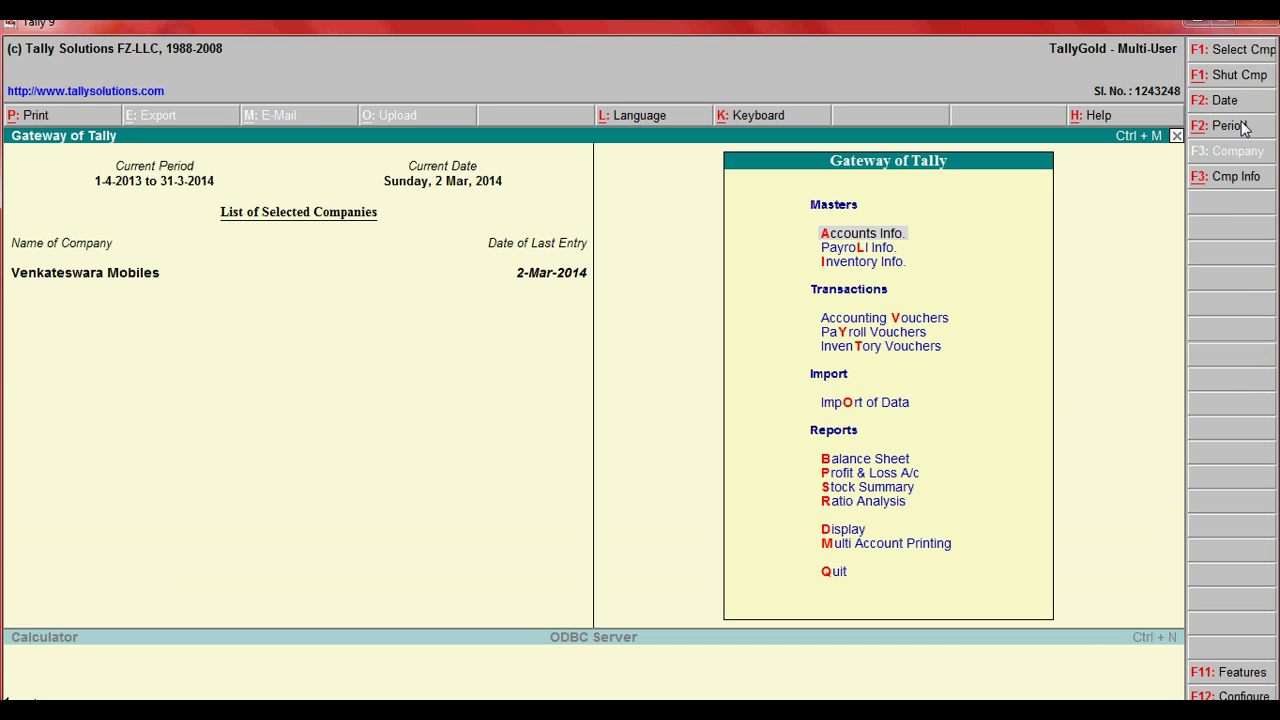
pyautogui.press('Down')
pyautogui.press('Down')
pyautogui.press('Down')
pyautogui.press('Down')
pyautogui.press('Down')
pyautogui.press('Down')
pyautogui.press('Down')
pyautogui.press('Down')
pyautogui.press('Down')
pyautogui.press('Down')
pyautogui.press('Down')
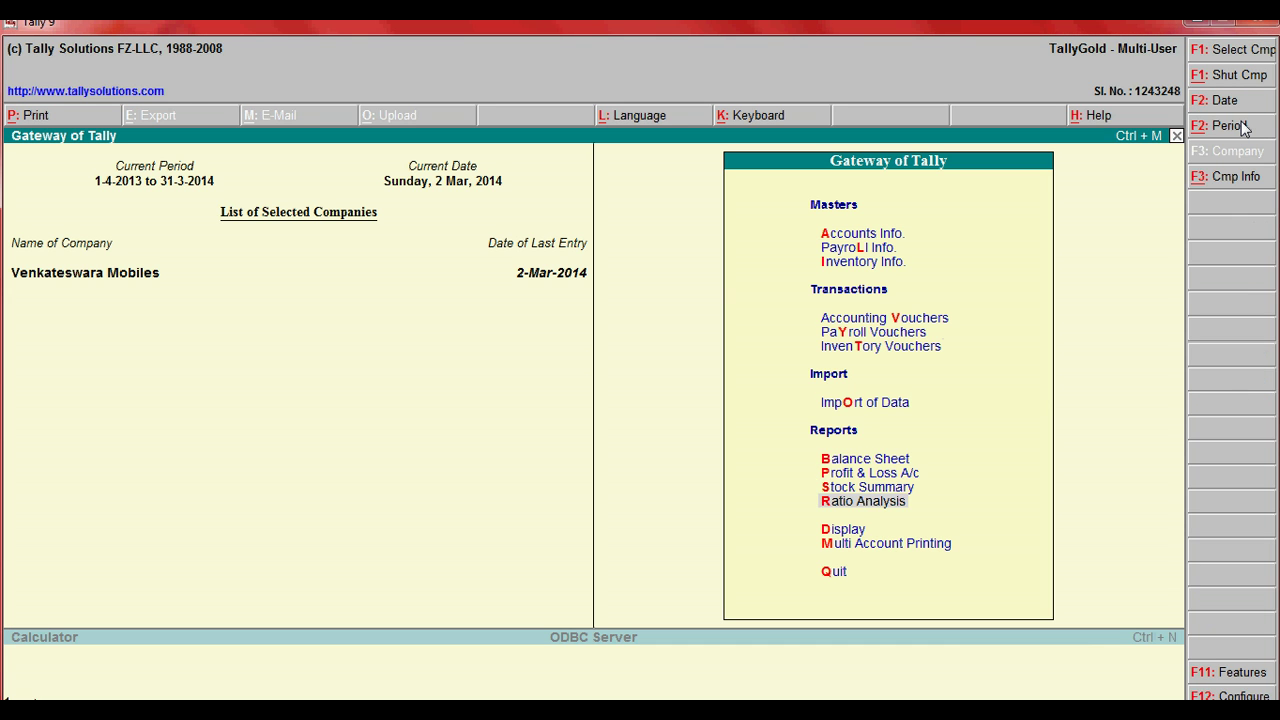
pyautogui.press('Return')
# Step: Open the summary of outstanding sales orders from the statements of inventory
pyautogui.press('Down')
pyautogui.press('Down')
pyautogui.press('Down')
pyautogui.press('Down')
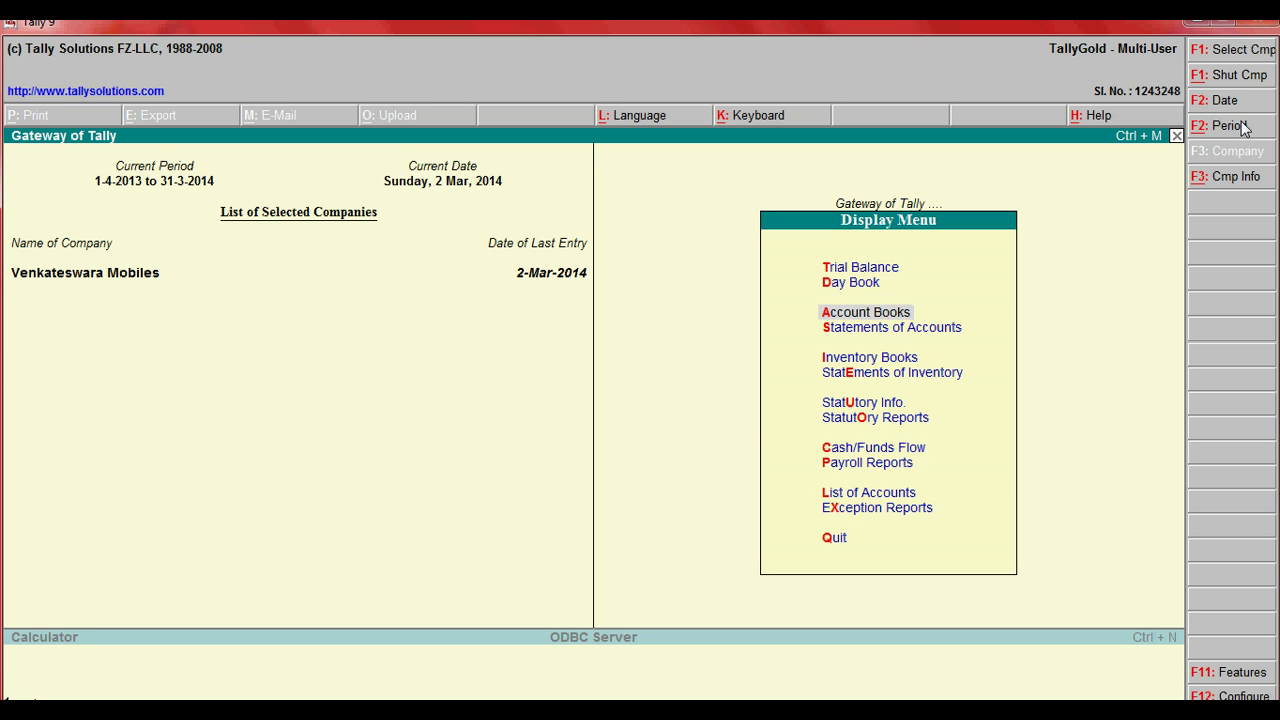
pyautogui.press('Up')
pyautogui.press('Up')
pyautogui.press('Down')
pyautogui.press('Down')
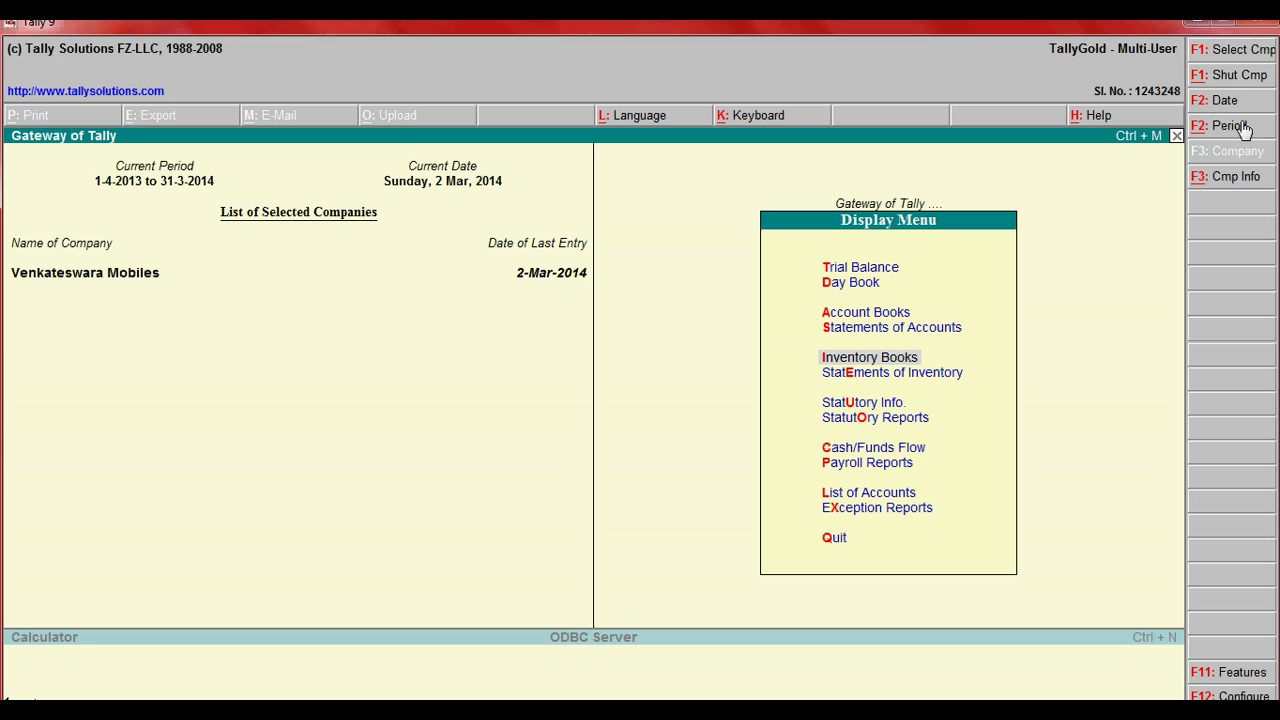
pyautogui.press('Down')
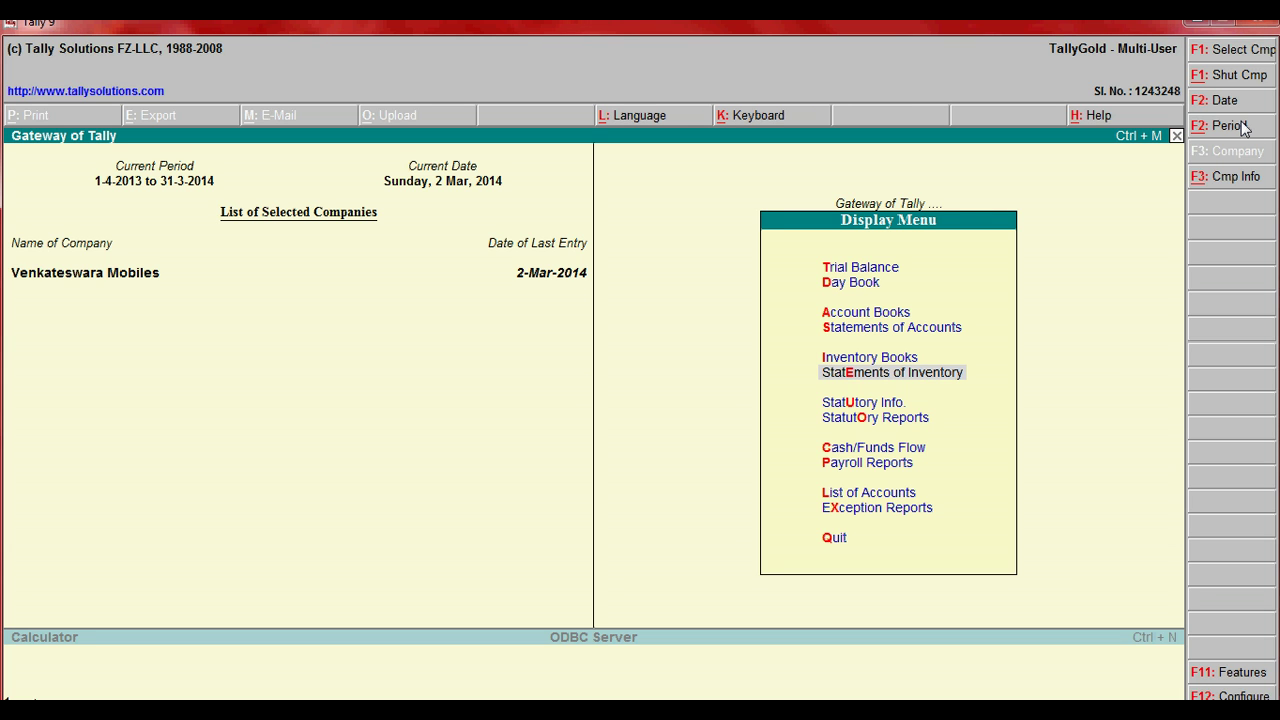
pyautogui.press('Return')
pyautogui.press('Down')
pyautogui.press('Down')
pyautogui.press('Down')
pyautogui.press('Down')
pyautogui.press('Return')
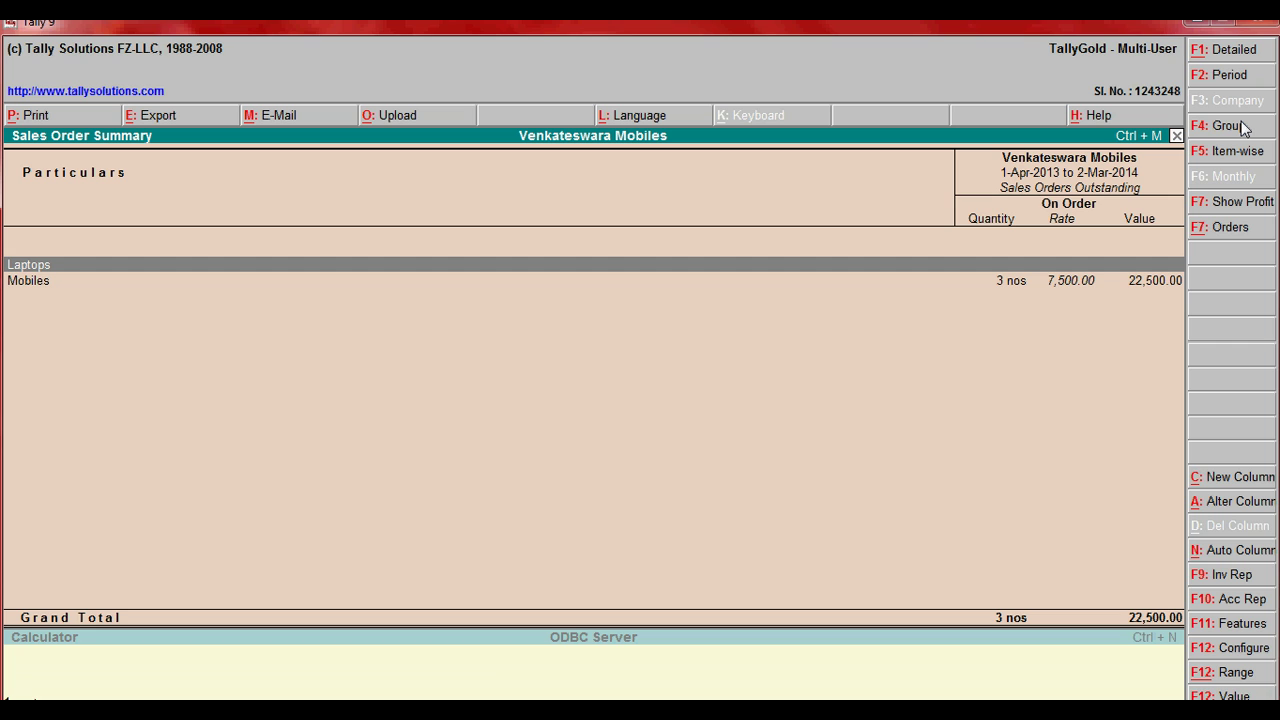
# Step: Open the Mobiles order details in detailed format and examine the order, delivery note and sales entries for Poorvika Mobiles
pyautogui.press('Down')
pyautogui.press('Return')
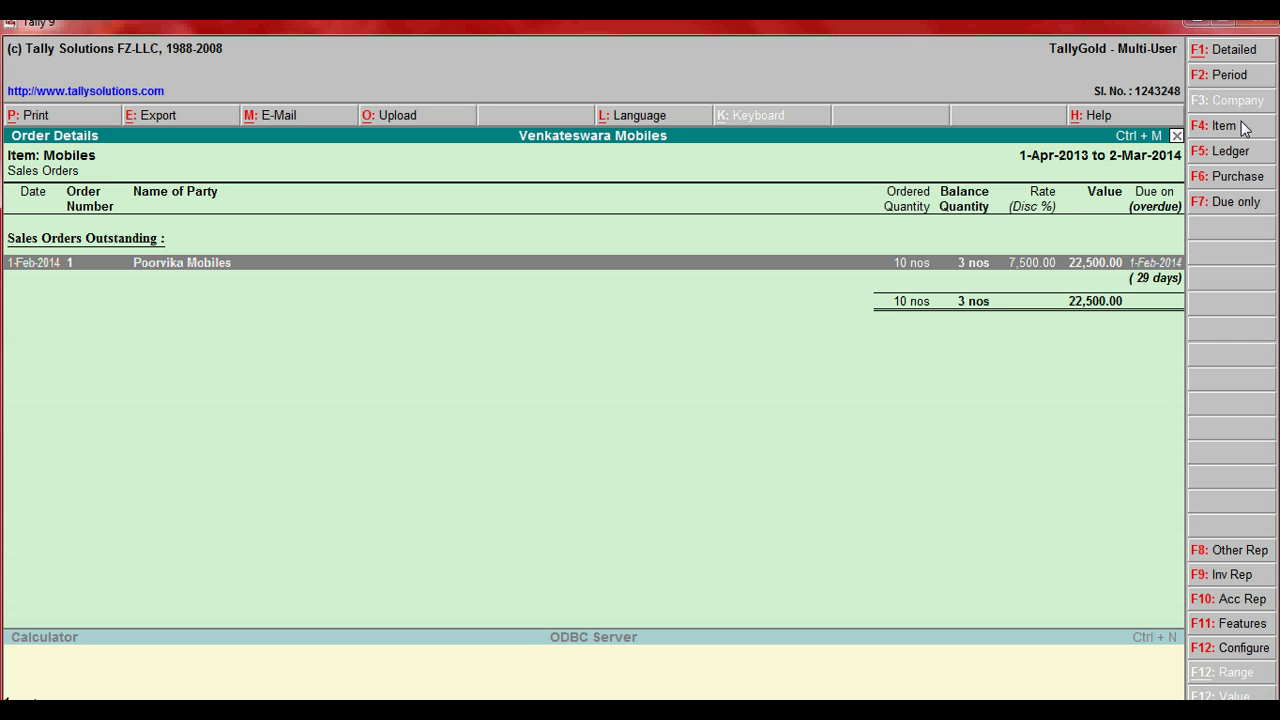
pyautogui.hotkey('alt', 'F1')
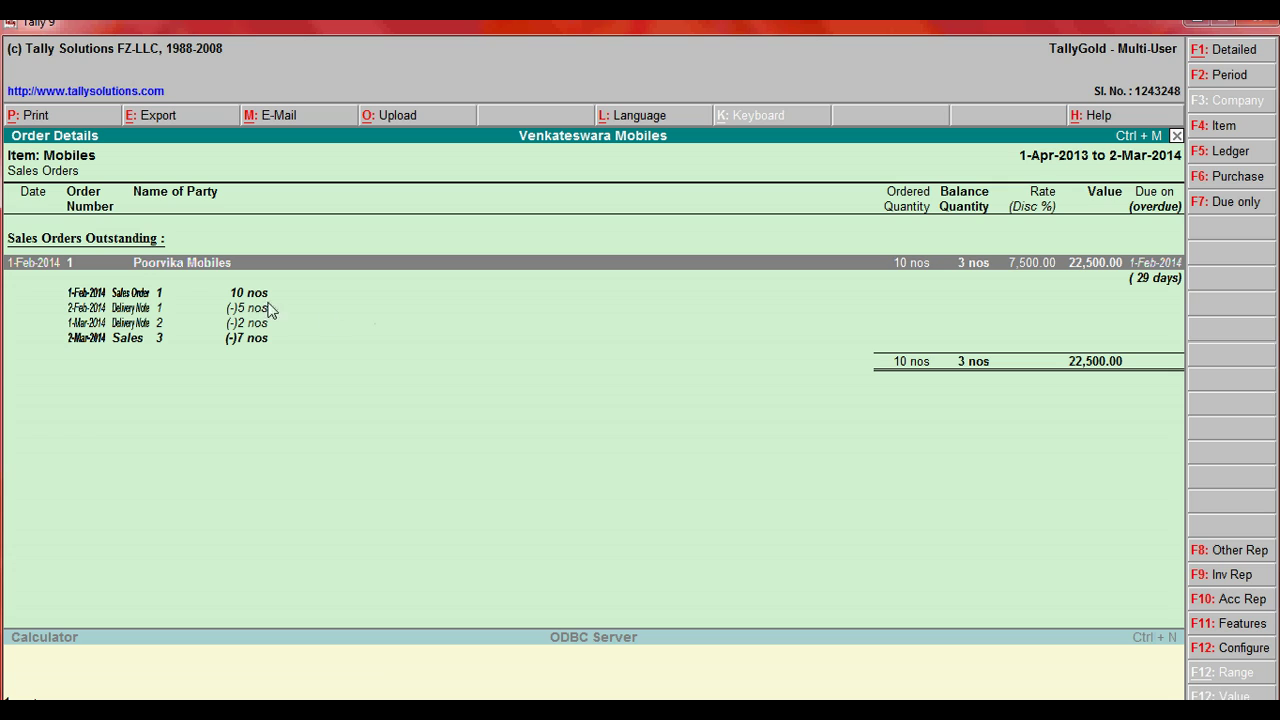
pyautogui.press('Down')
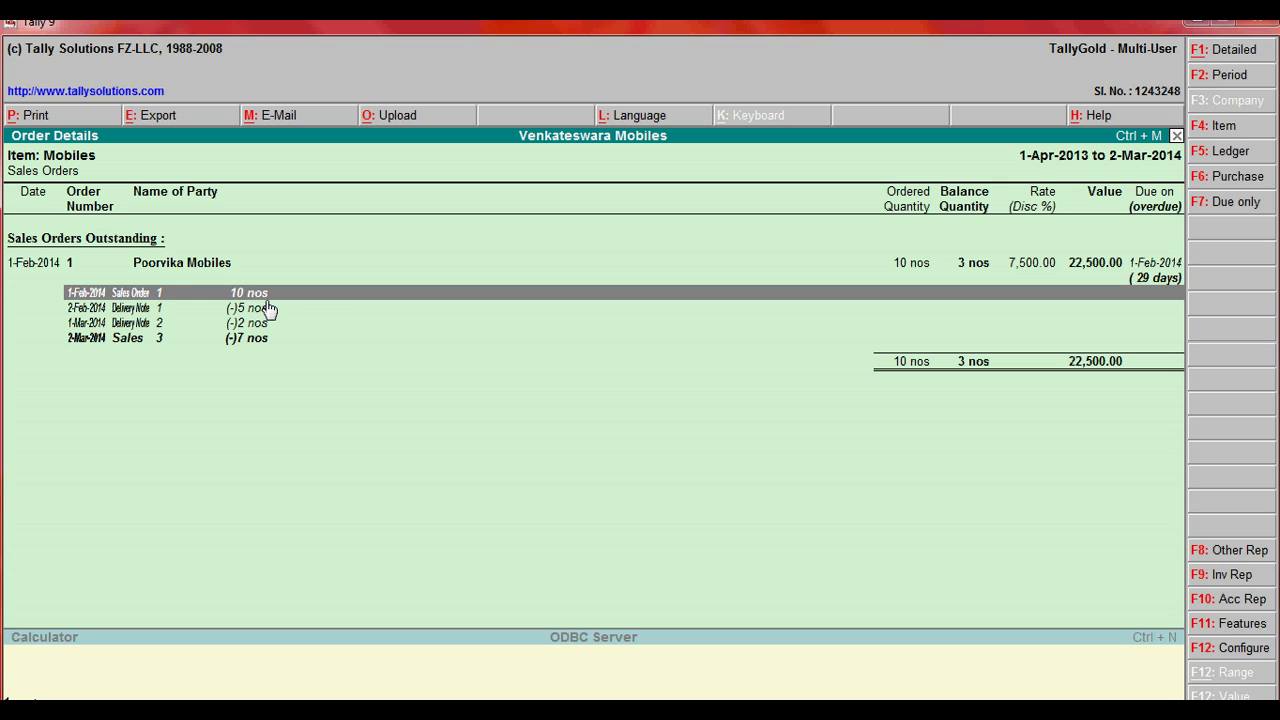
pyautogui.press('Down')
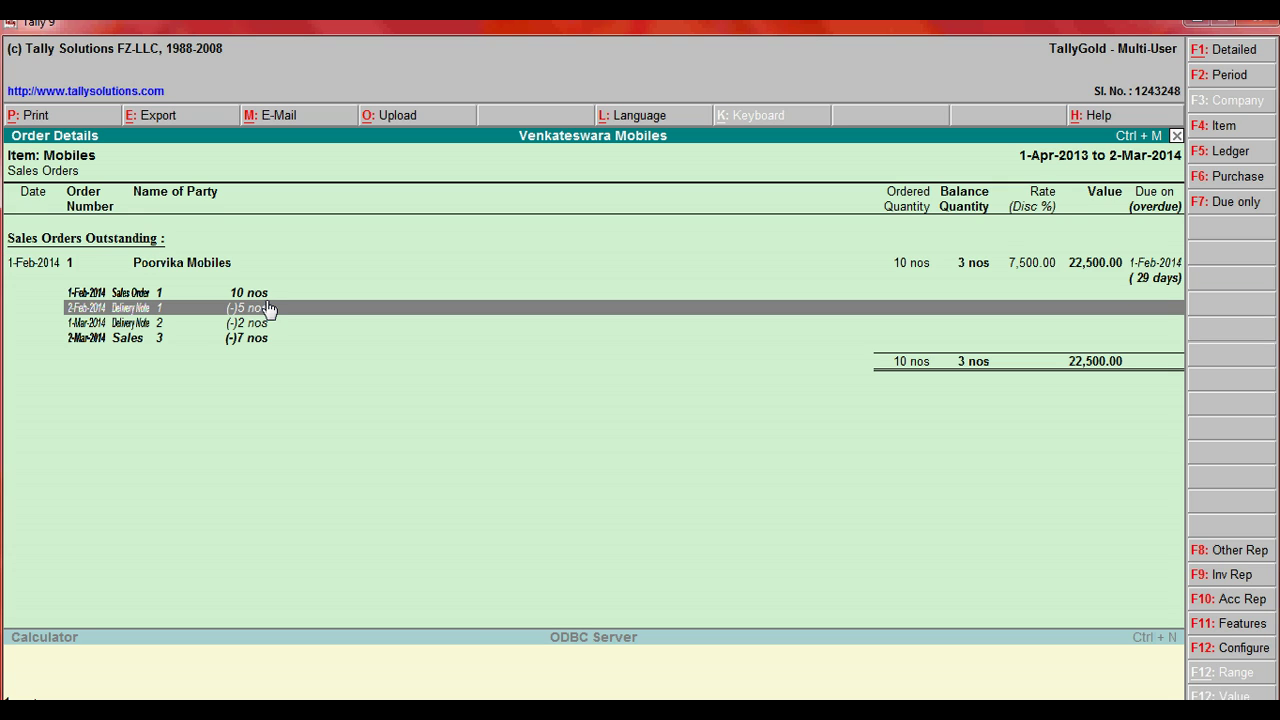
# Step: Open the 2-Mar-2014 sales voucher from Poorvika Mobiles' order details and examine its items and VAT
pyautogui.press('Down')
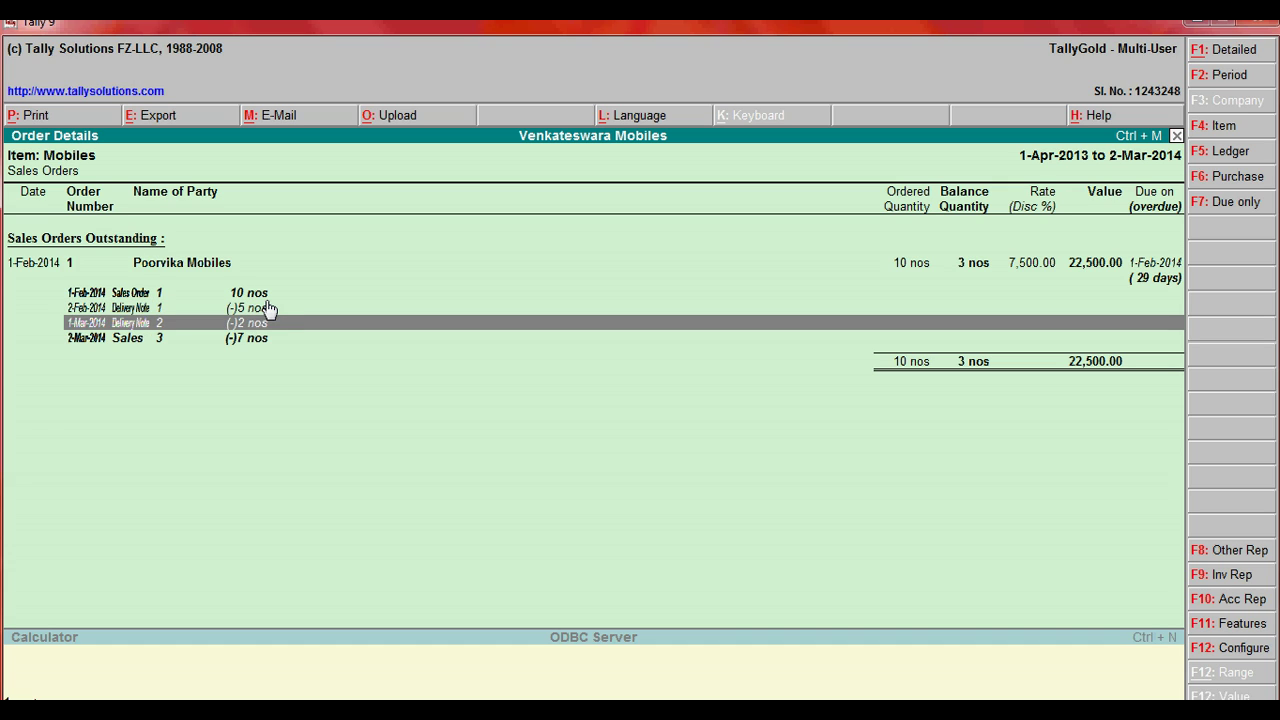
pyautogui.press('Down')
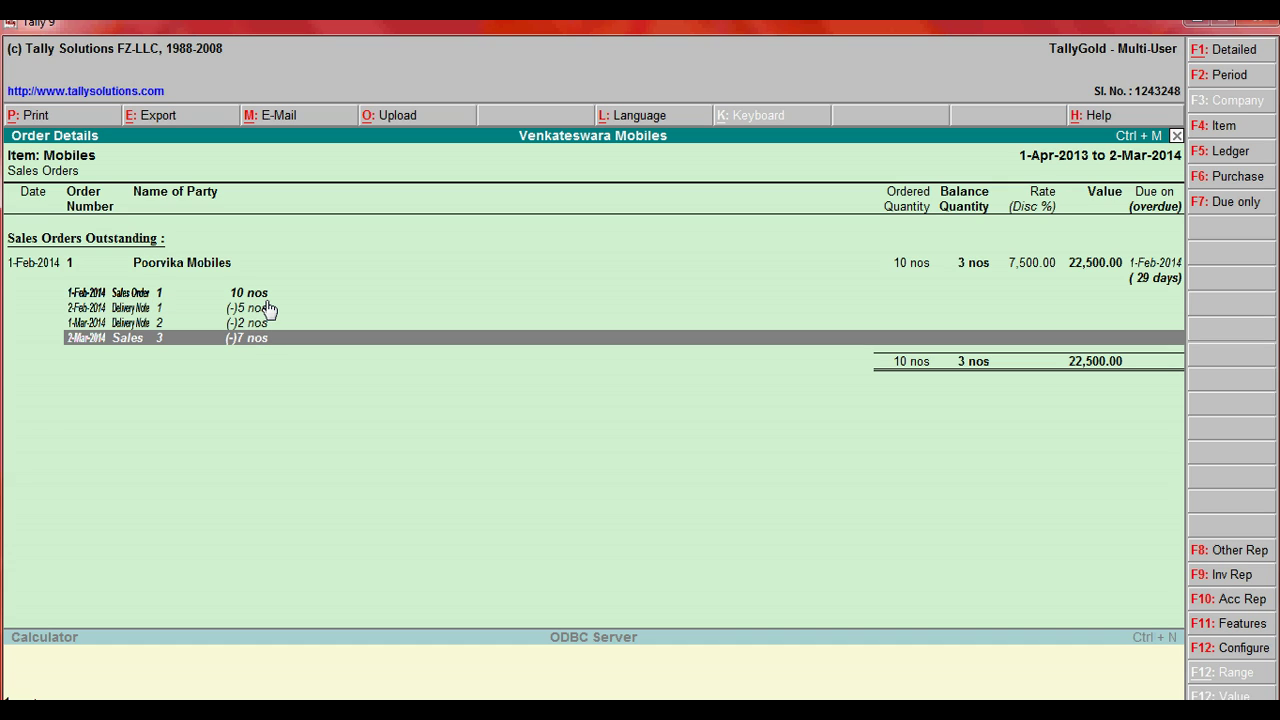
pyautogui.press('Return')
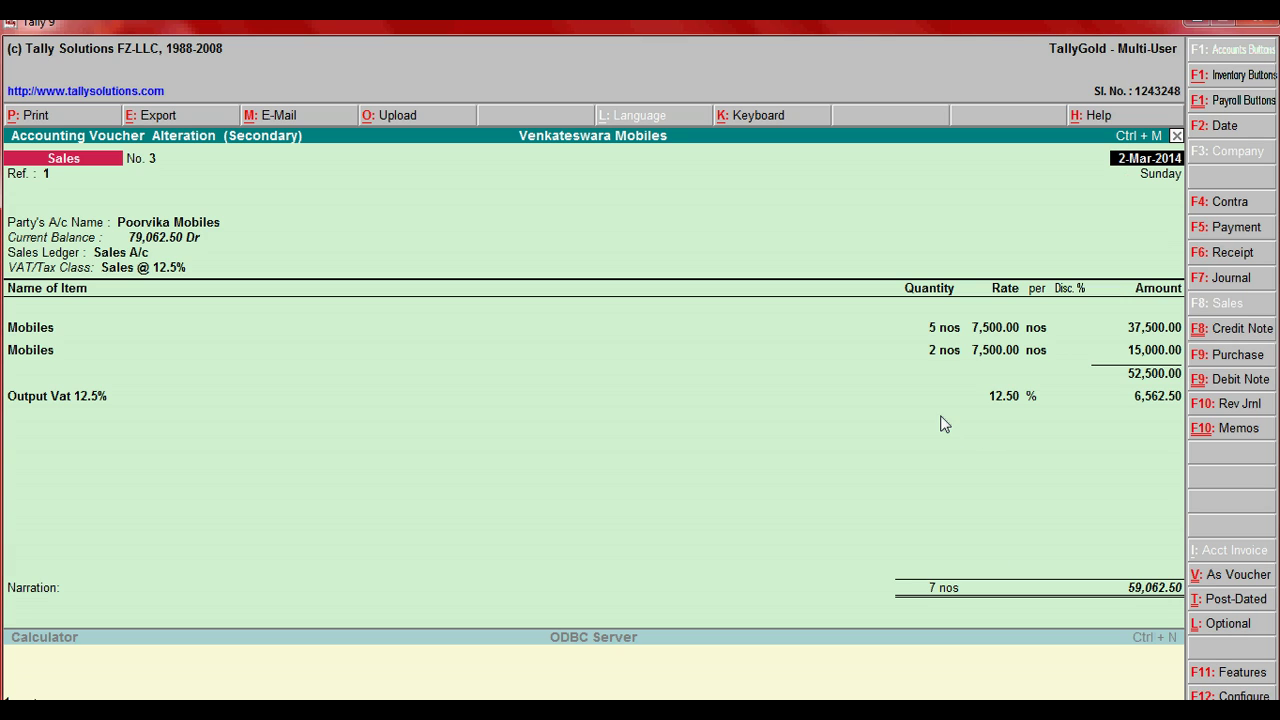
# Step: Close the sales voucher and the order reports to return to the Gateway of Tally
pyautogui.click(1217, 262)
pyautogui.press('Escape')
pyautogui.press('y')
pyautogui.press('Escape')
pyautogui.press('Escape')
pyautogui.press('Escape')
pyautogui.press('Escape')
# Step: Start a receipt voucher in accounting voucher entry, keep the date 2-Mar-2014 and choose State Bank of India as the account
pyautogui.press('Down')
pyautogui.press('Down')
pyautogui.press('Down')
pyautogui.press('Down')
pyautogui.press('Down')
pyautogui.press('Down')
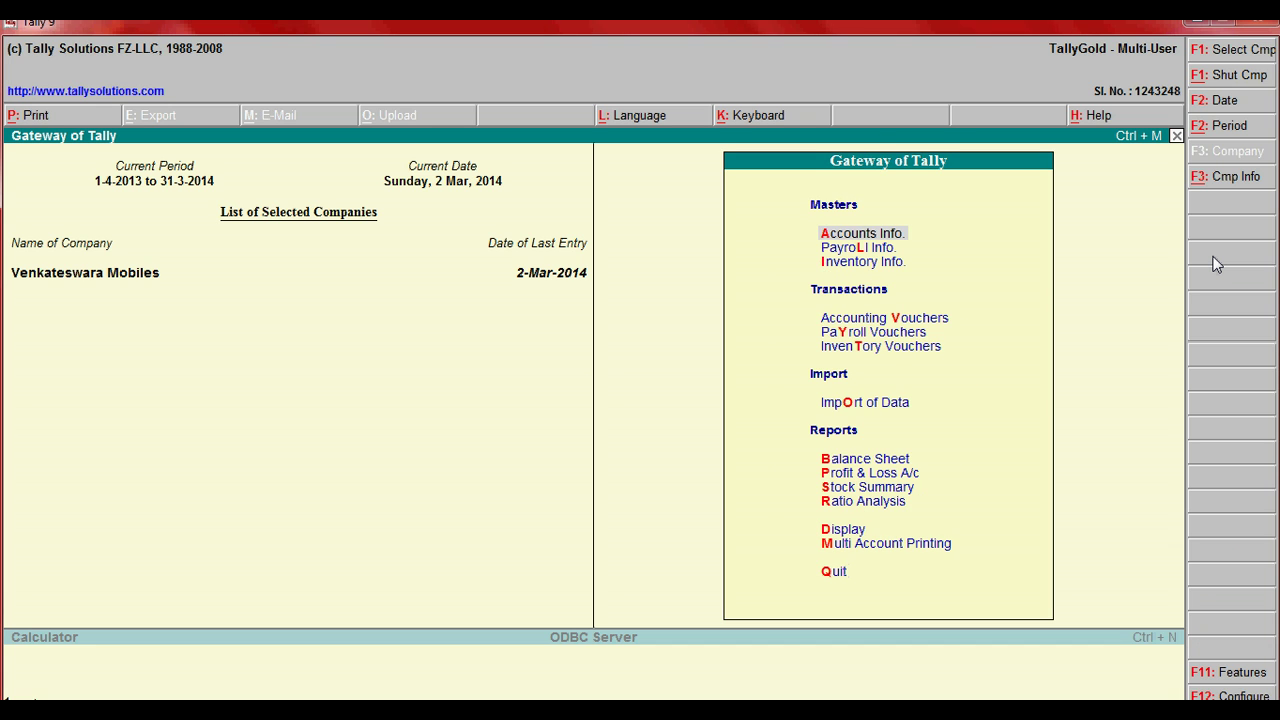
pyautogui.press('Return')
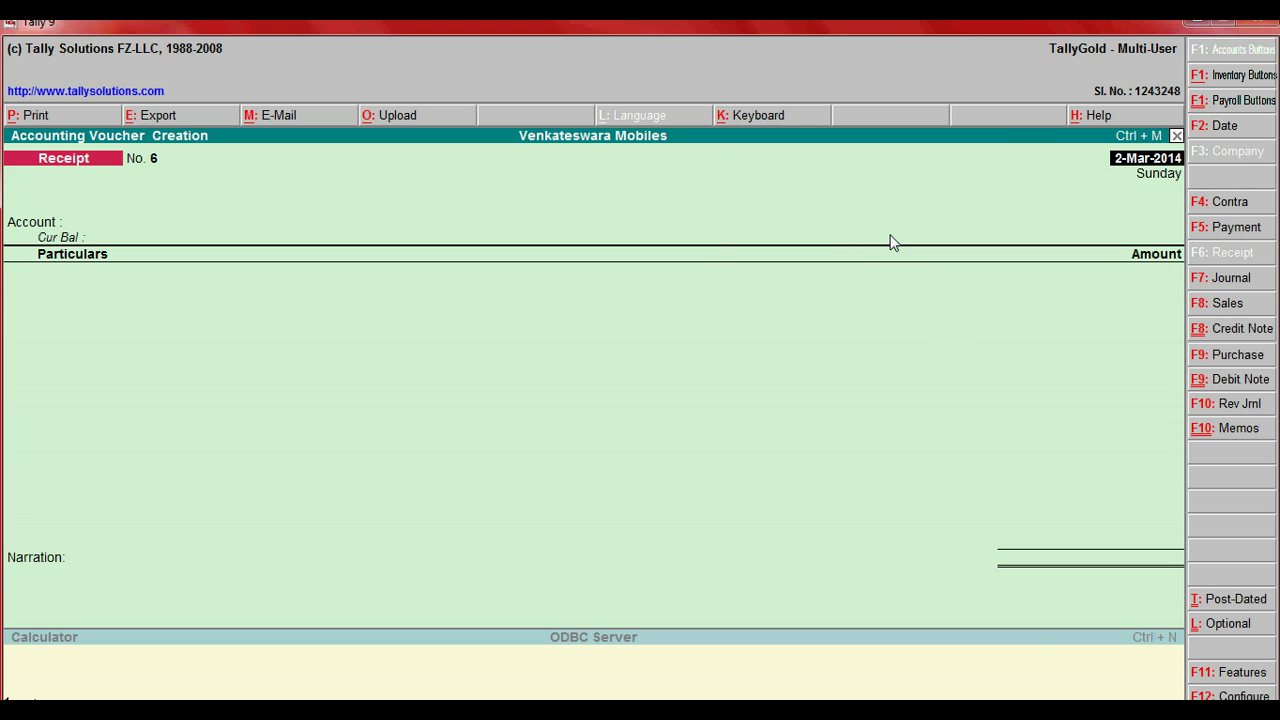
pyautogui.press('Return')
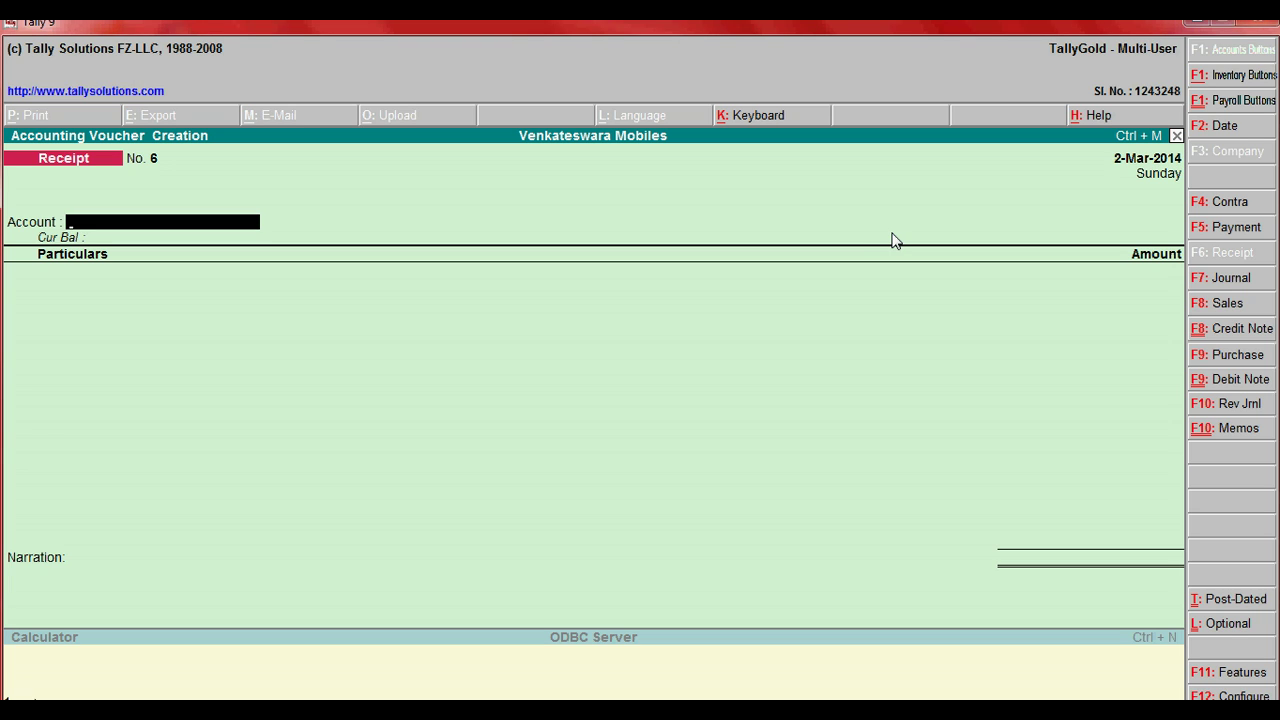
pyautogui.write('St')
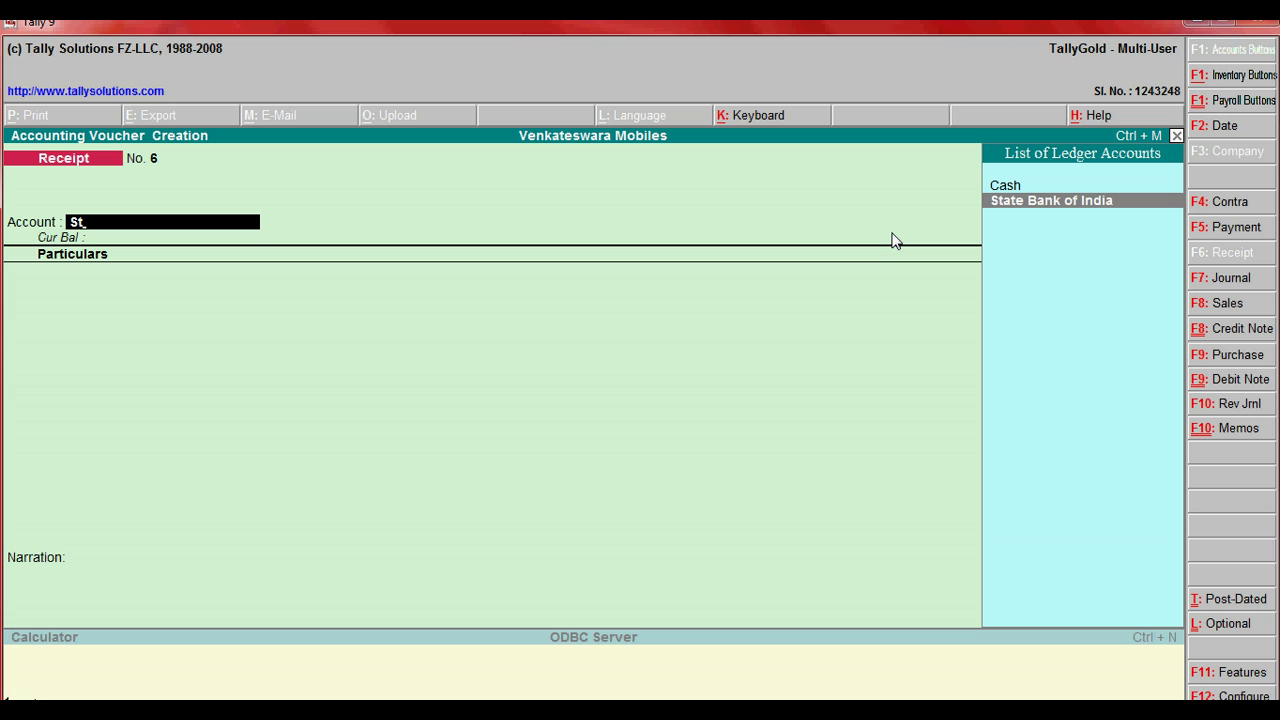
pyautogui.press('Return')
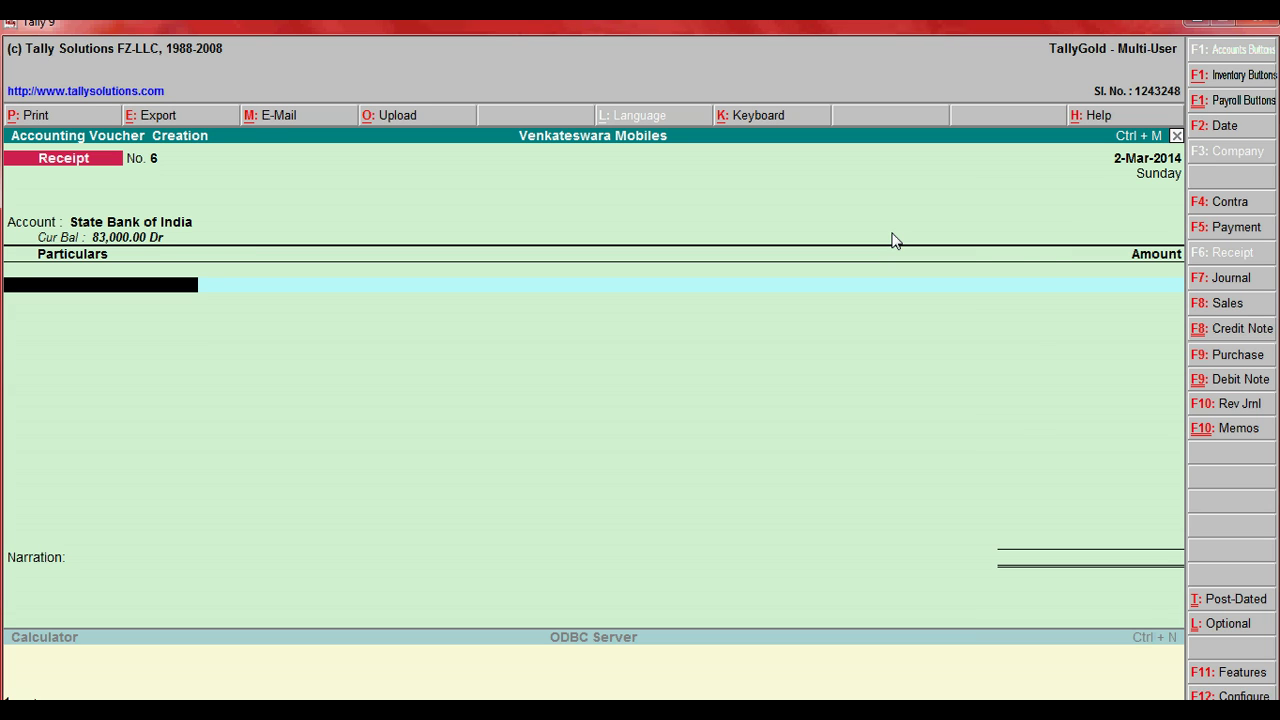
# Step: Credit Poorvika Mobiles with 59,000 on the receipt voucher and finish the particulars
pyautogui.write('P')
pyautogui.press('Down')
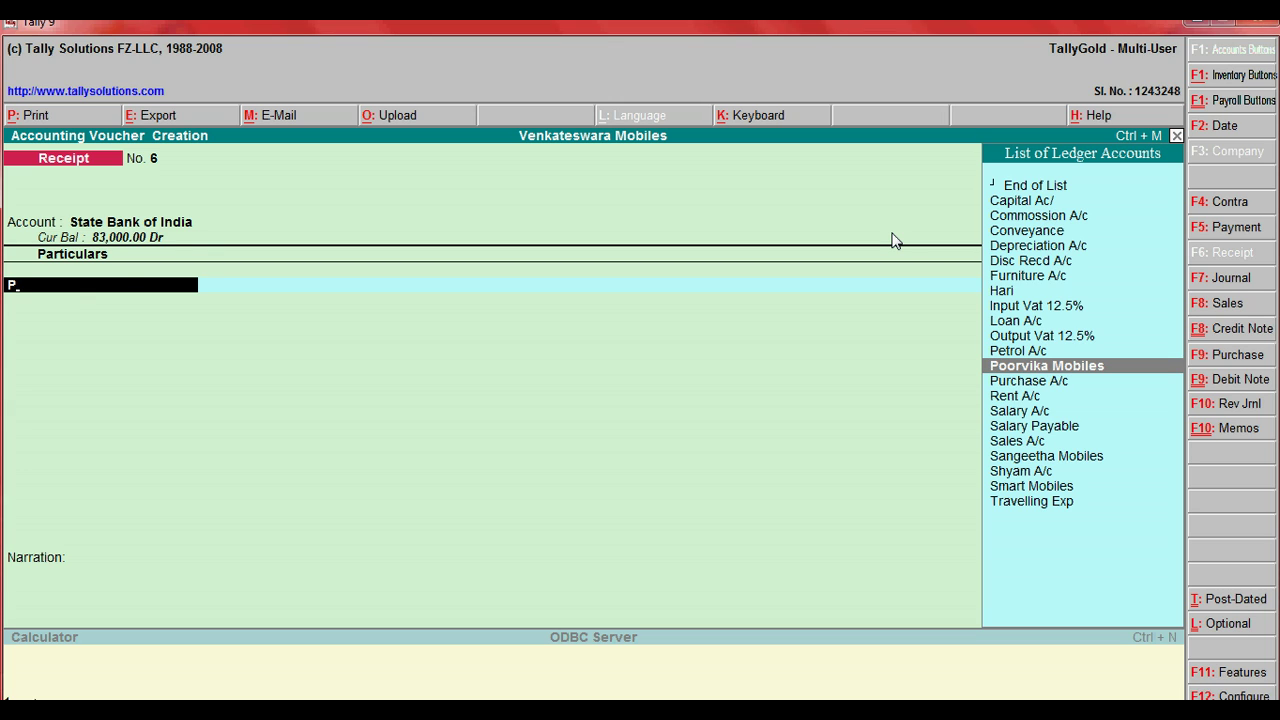
pyautogui.press('Return')
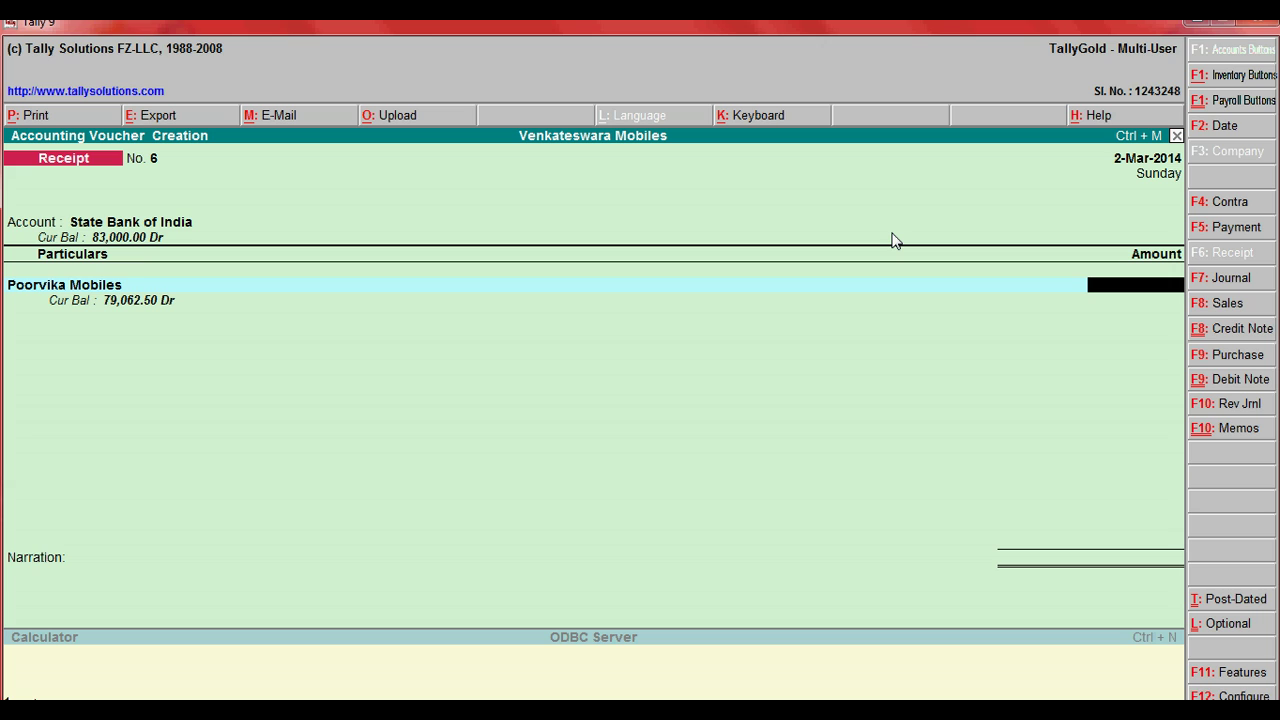
pyautogui.write('59000')
pyautogui.press('Return')
pyautogui.press('Return')
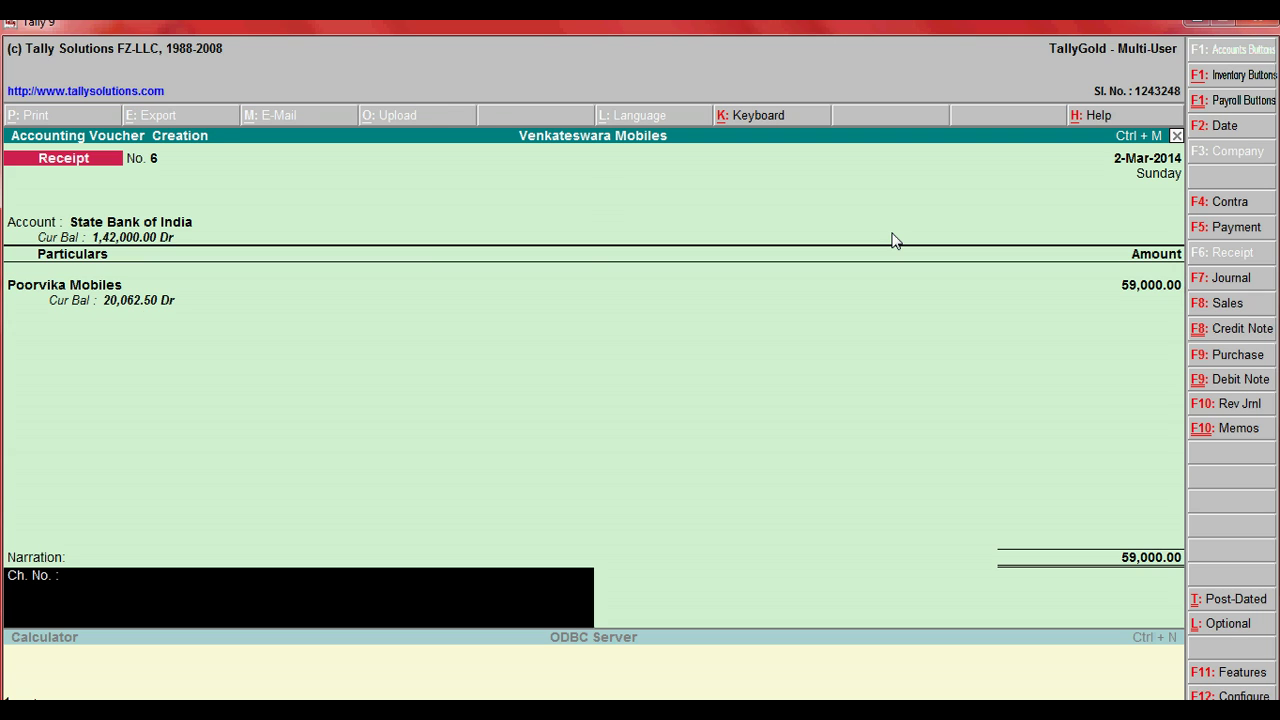
# Step: Save the receipt with the narration "Being amount recd from Poorvika mobiles" and leave voucher entry
pyautogui.write('Being amount recd from Poor')
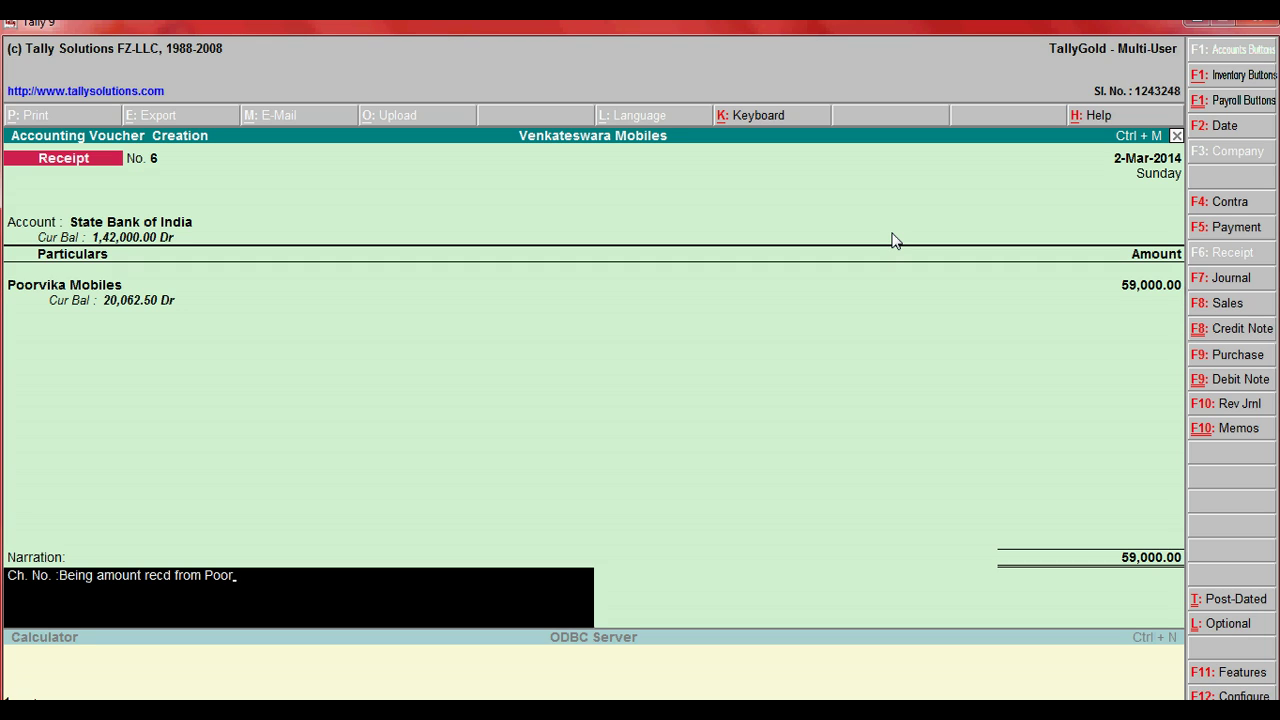
pyautogui.write('vikas')
pyautogui.press('BackSpace')
pyautogui.write('mobils')
pyautogui.press('BackSpace')
pyautogui.write('es')
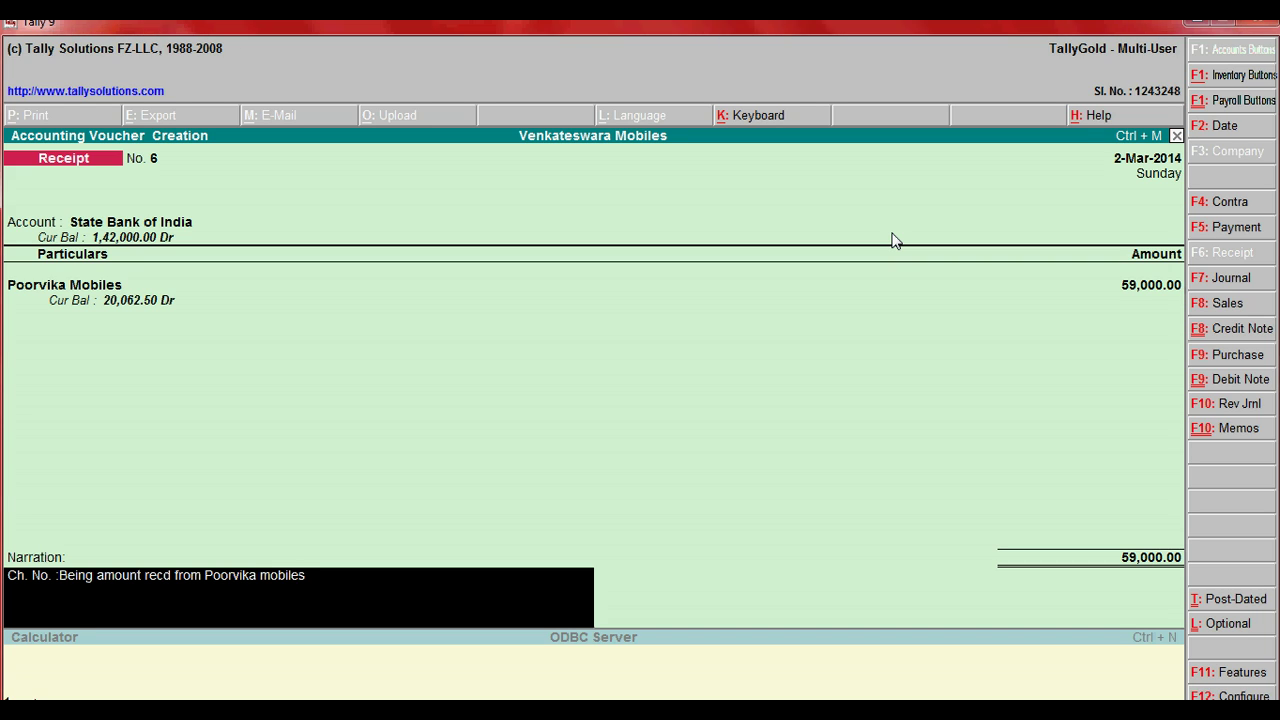
pyautogui.press('Return')
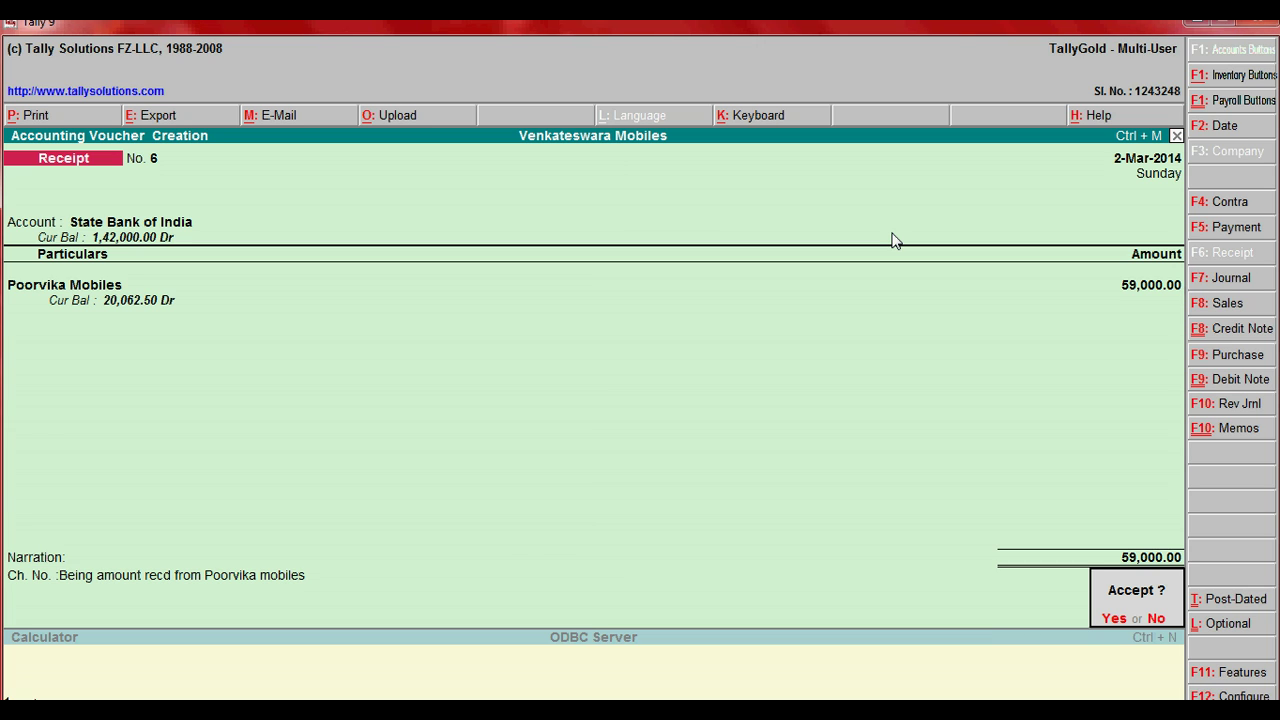
pyautogui.press('y')
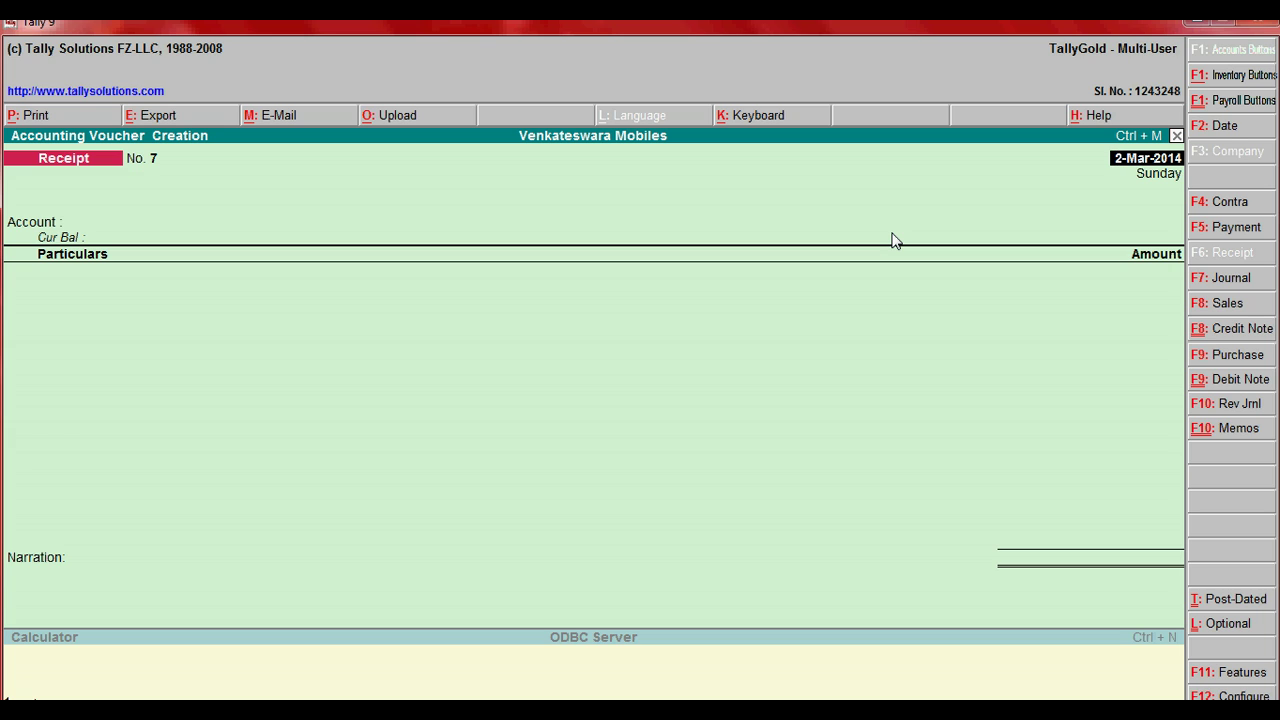
pyautogui.press('Escape')
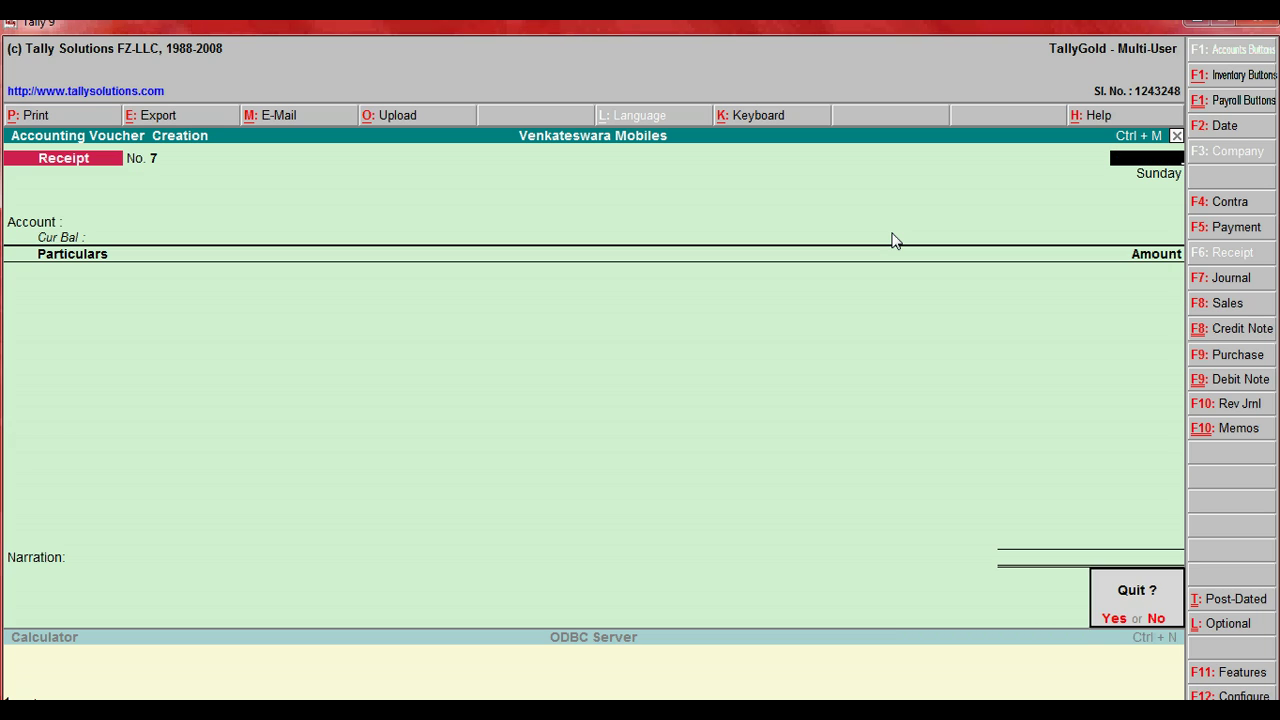
pyautogui.press('y')
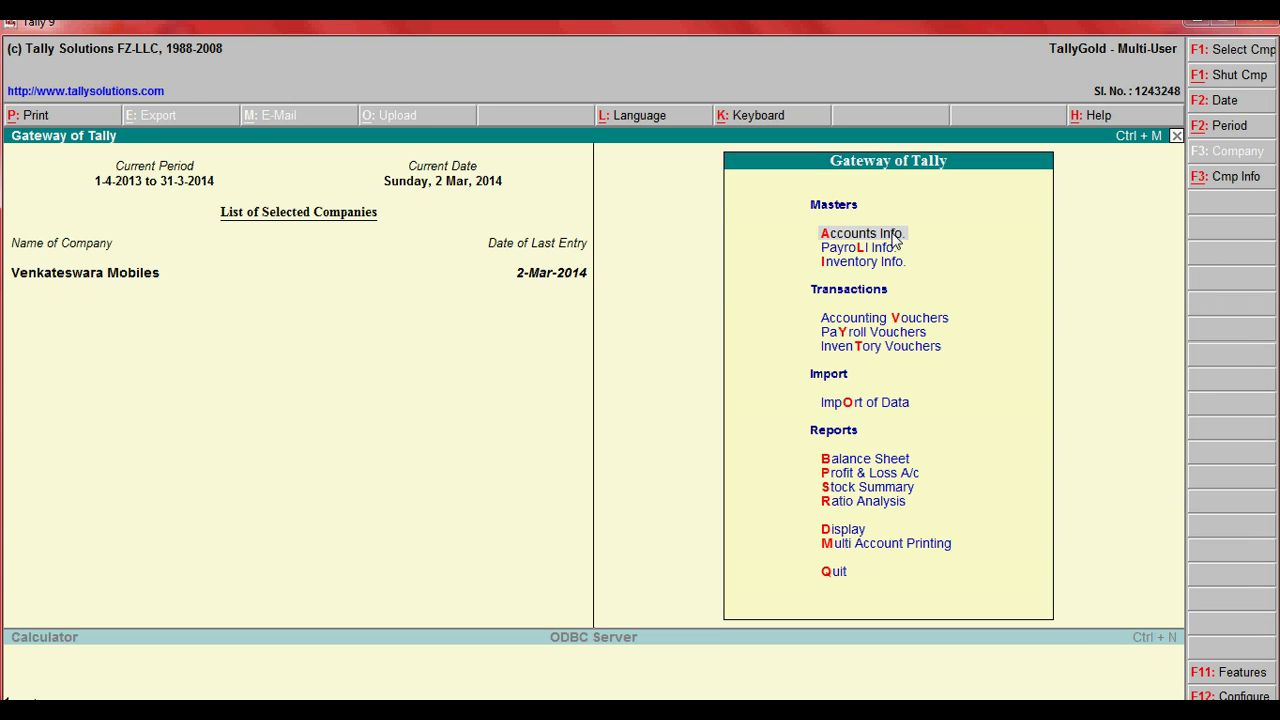